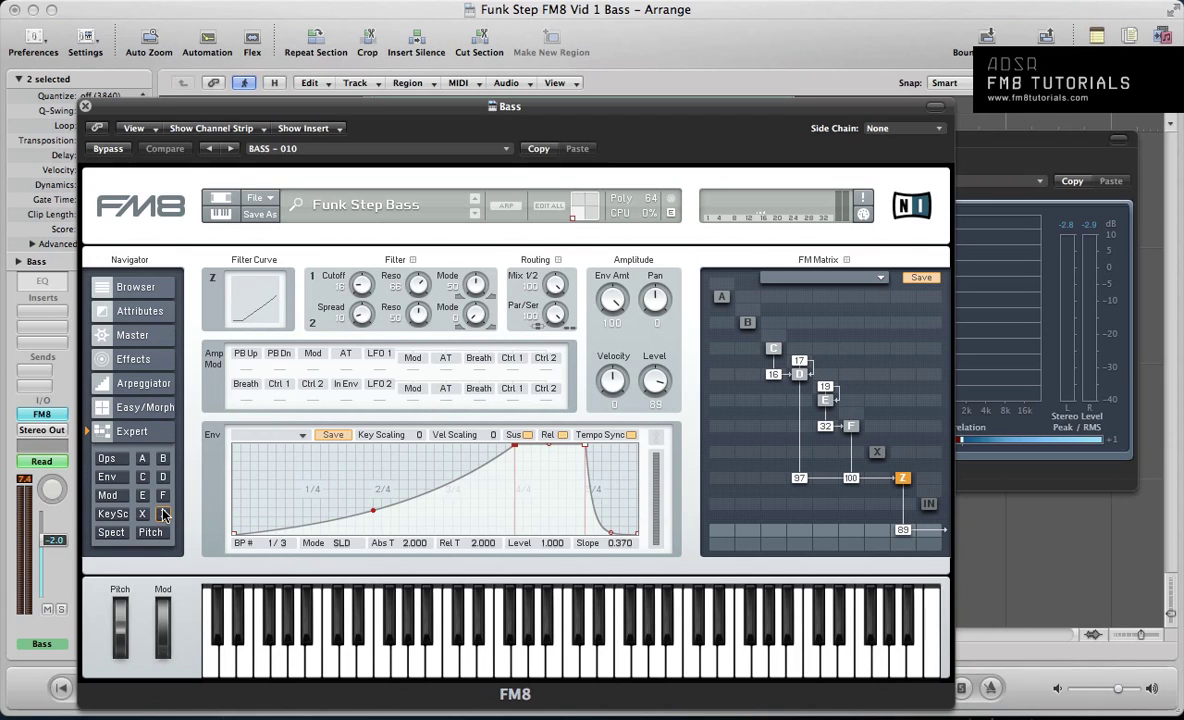
Step: Review the Funk Step Bass filter Z settings, then bring up the File menu
{"action": "left_click", "coordinate": [163, 514]}
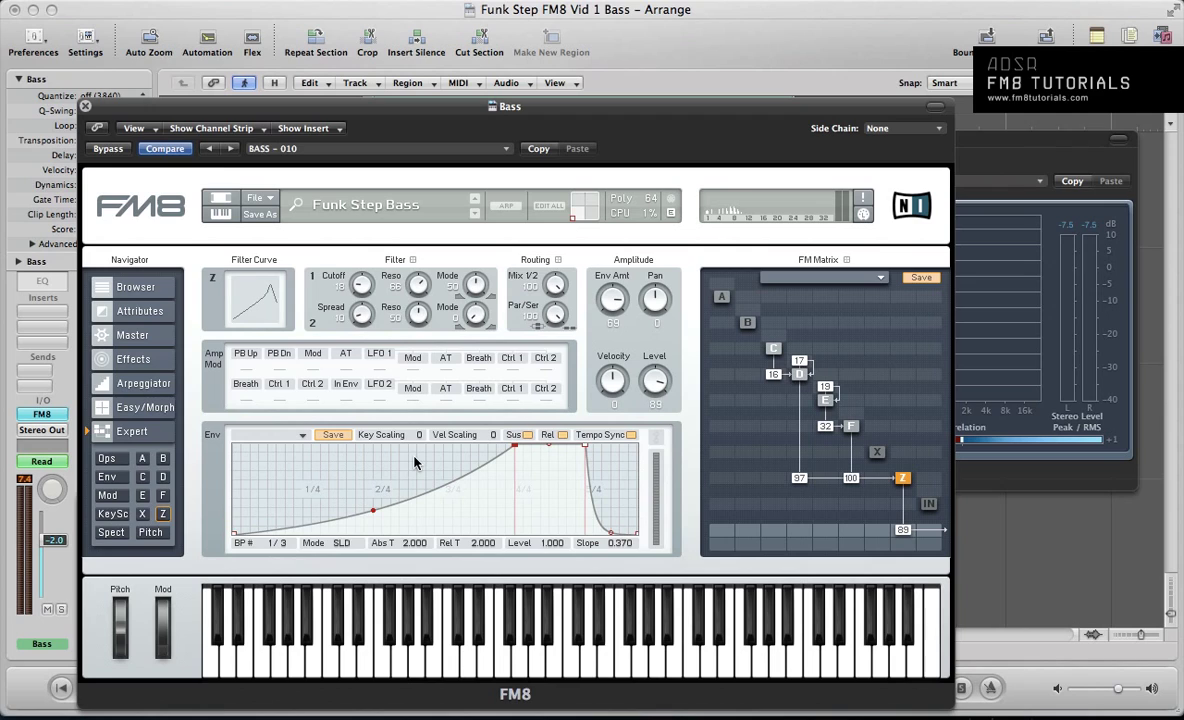
{"action": "left_click", "coordinate": [257, 198]}
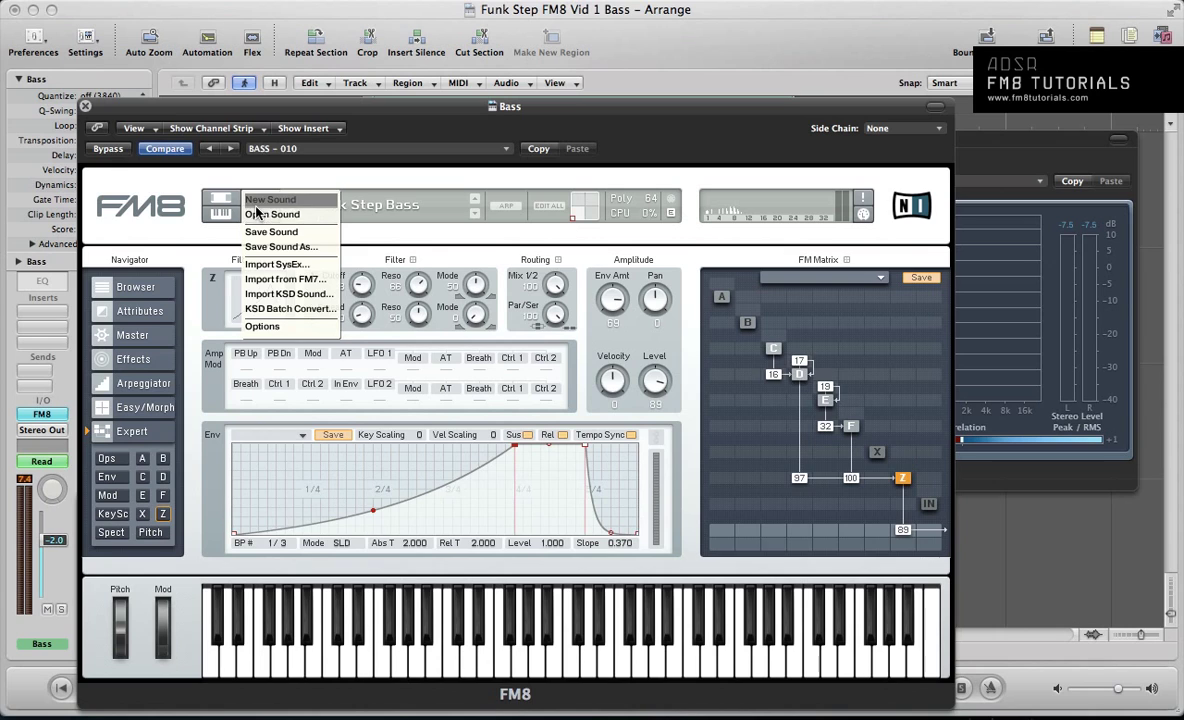
Step: Start a new blank sound and show the operator settings page
{"action": "left_click", "coordinate": [258, 200]}
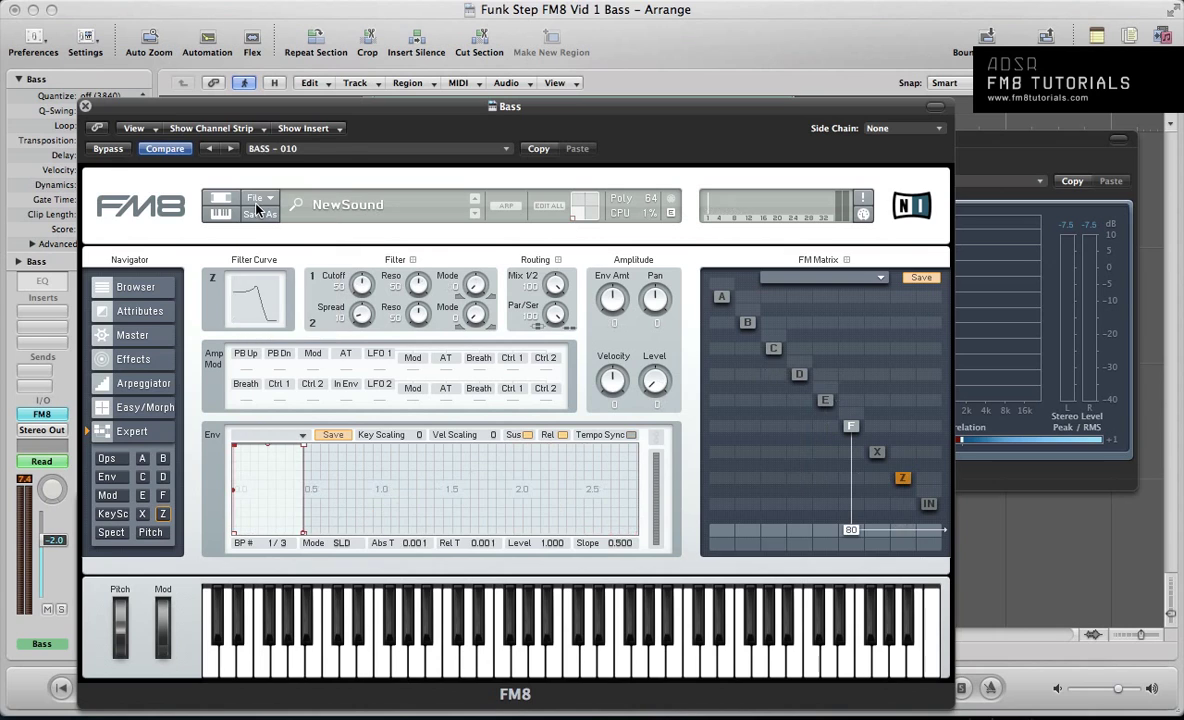
{"action": "left_click", "coordinate": [113, 287]}
{"action": "left_click", "coordinate": [103, 460]}
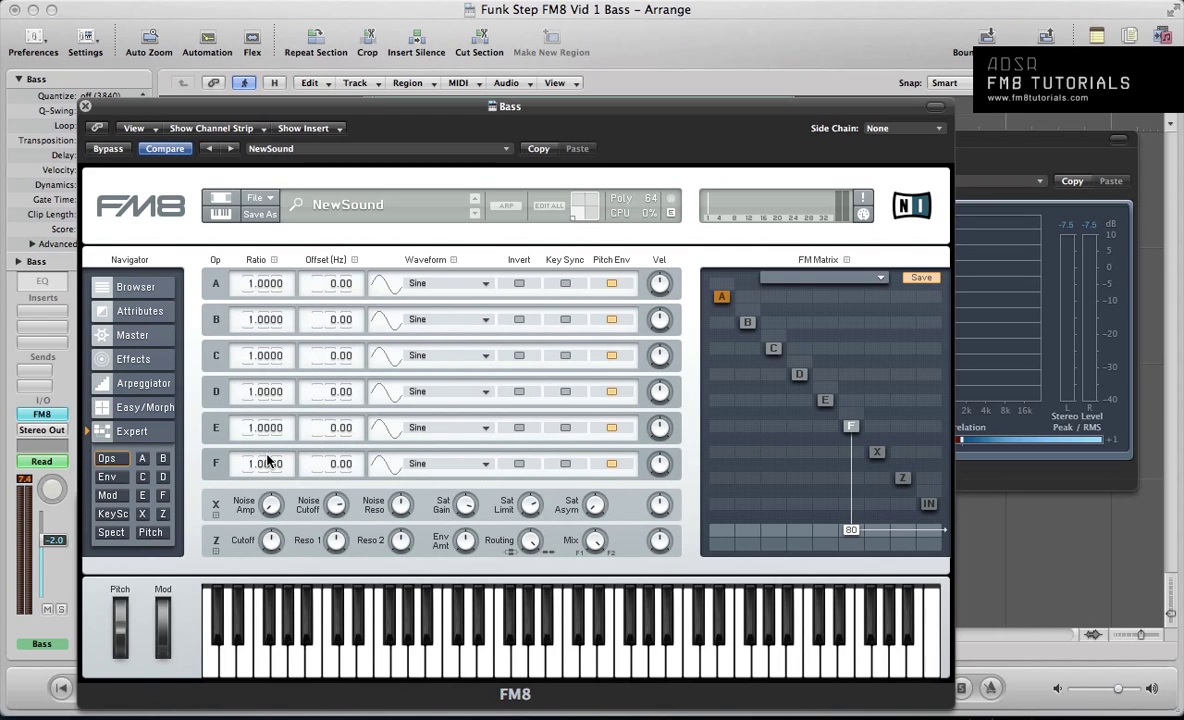
Step: Set operator F to ratio 0.5, Parabol wave, key sync, routed through filter Z to output at 100
{"action": "key", "text": "BackSpace"}
{"action": "type", "text": ".5"}
{"action": "key", "text": "Return"}
{"action": "left_click", "coordinate": [394, 428]}
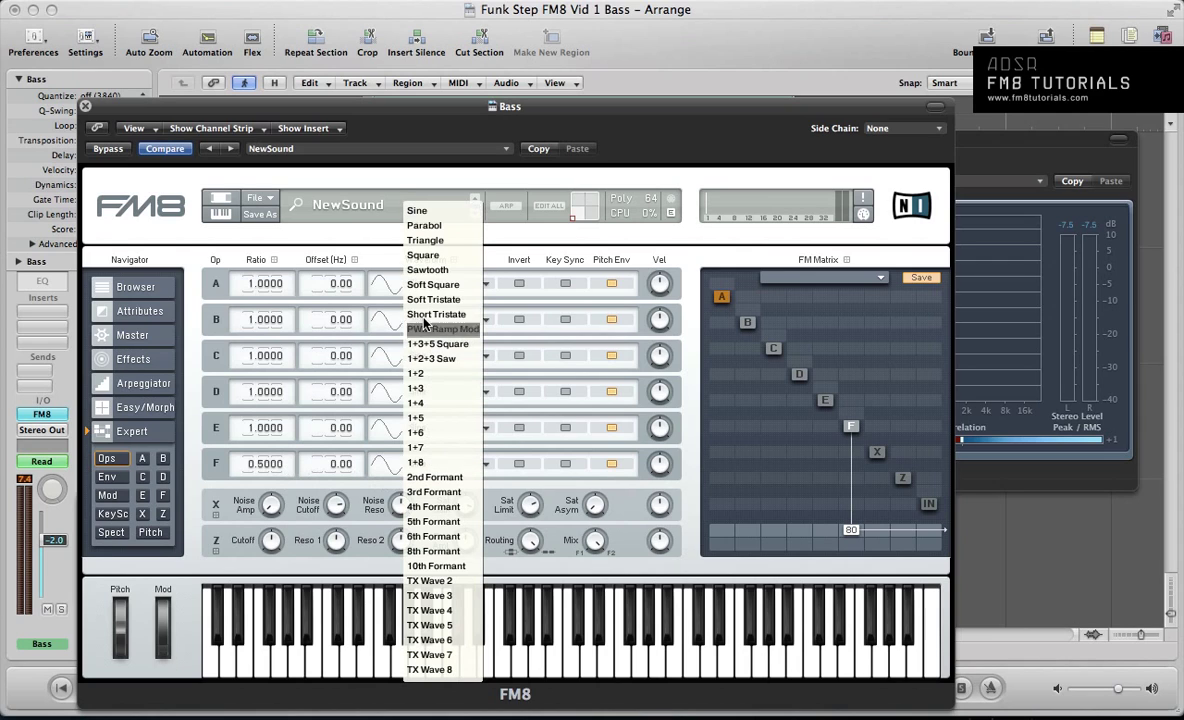
{"action": "left_click", "coordinate": [417, 230]}
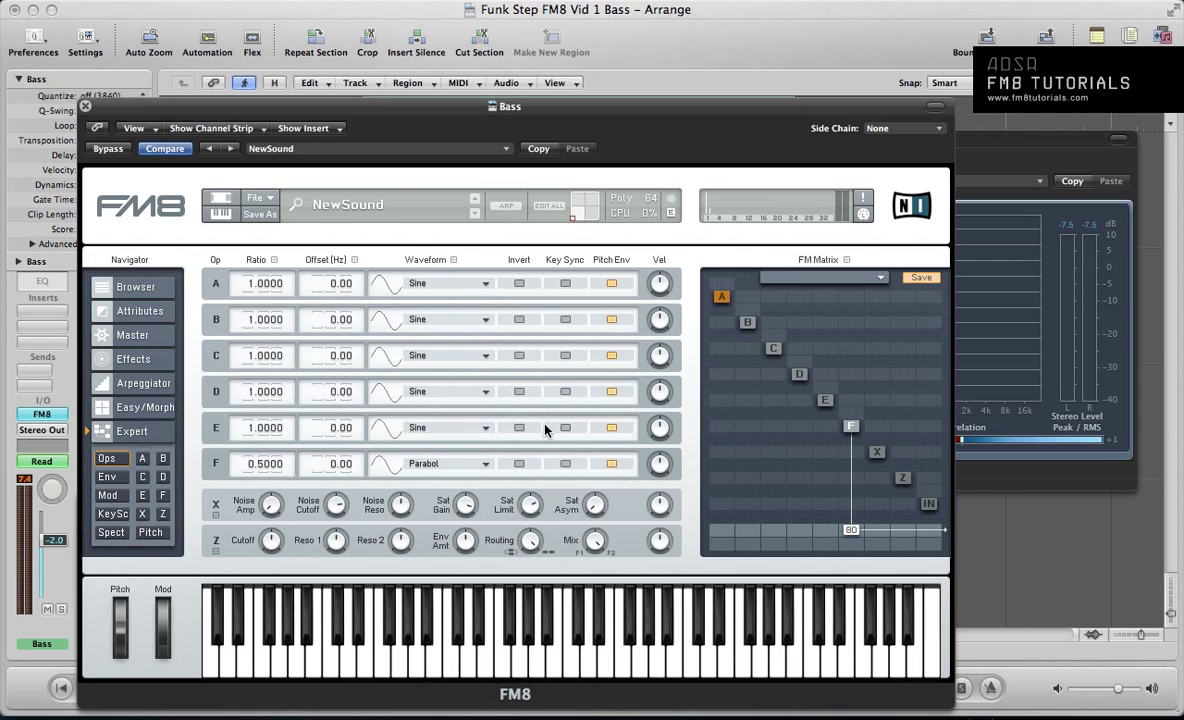
{"action": "left_click", "coordinate": [566, 464]}
{"action": "double_click", "coordinate": [852, 532]}
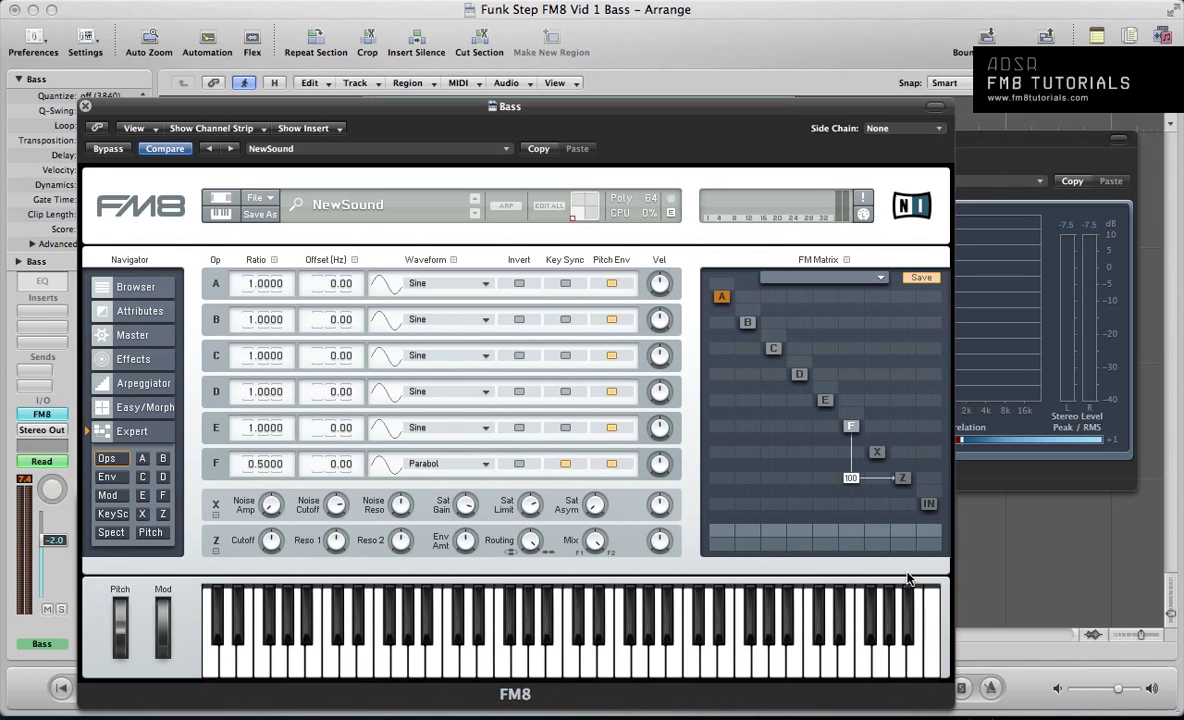
{"action": "double_click", "coordinate": [903, 529]}
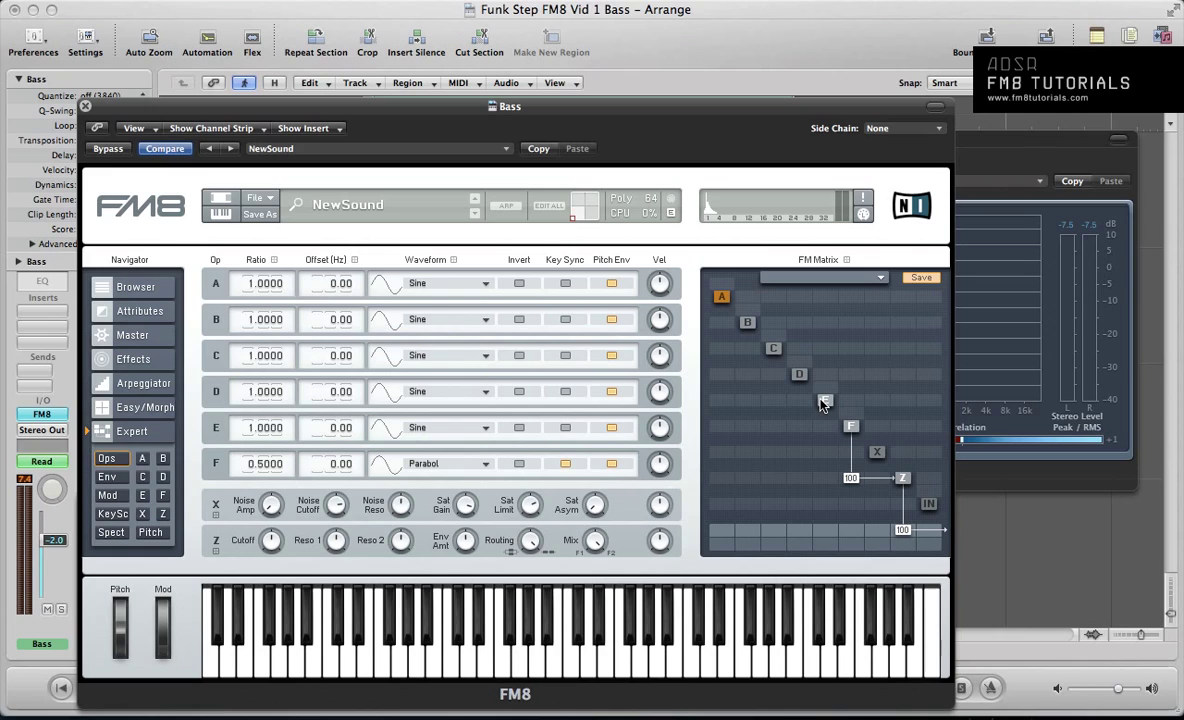
Step: Raise operator E's modulation of F to 32, auditioning a note along the way
{"action": "left_click_drag", "start_coordinate": [836, 430], "coordinate": [856, 442]}
{"action": "left_click", "coordinate": [410, 627]}
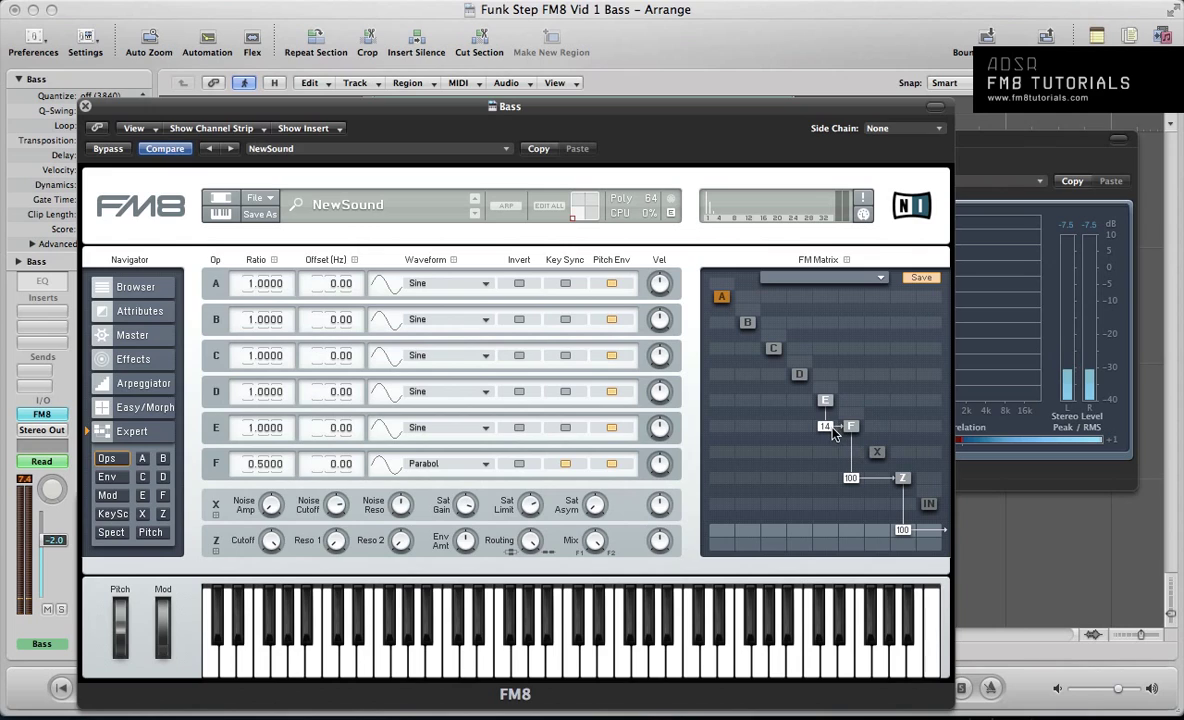
{"action": "left_click_drag", "start_coordinate": [838, 428], "coordinate": [838, 420]}
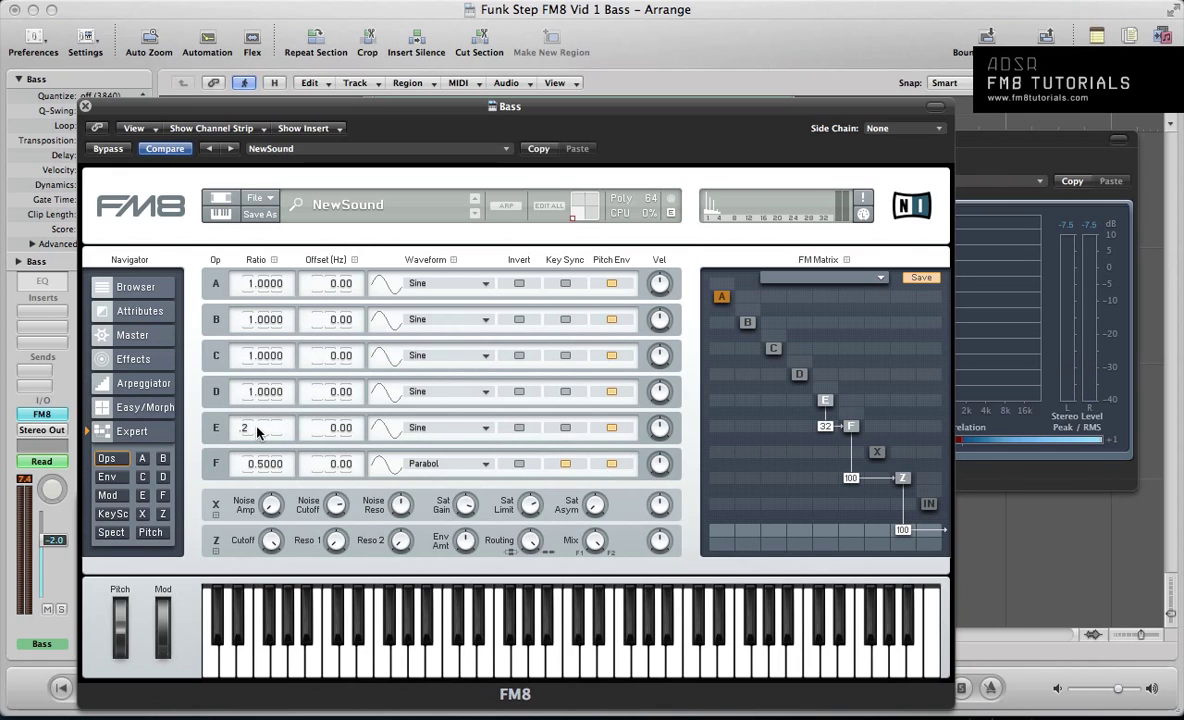
Step: Give operator E ratio 0.25, the 1+5 wave, key sync, inversion and feedback of 20
{"action": "key", "text": "Return"}
{"action": "left_click", "coordinate": [416, 429]}
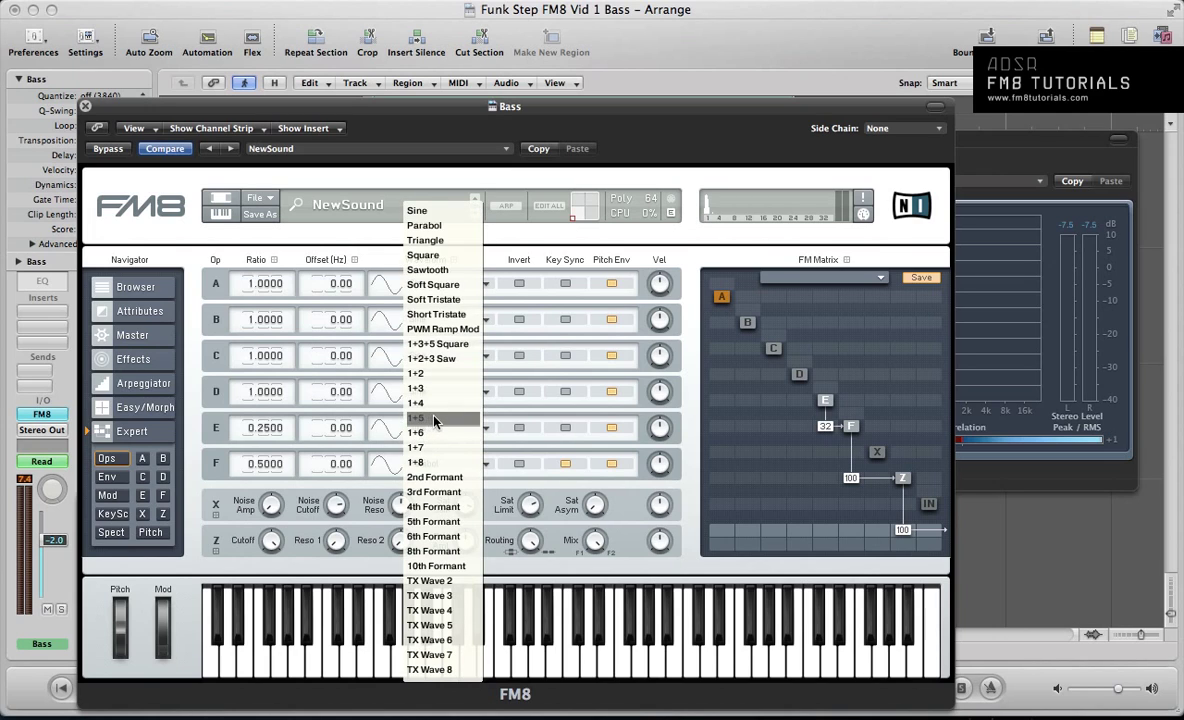
{"action": "left_click", "coordinate": [433, 419]}
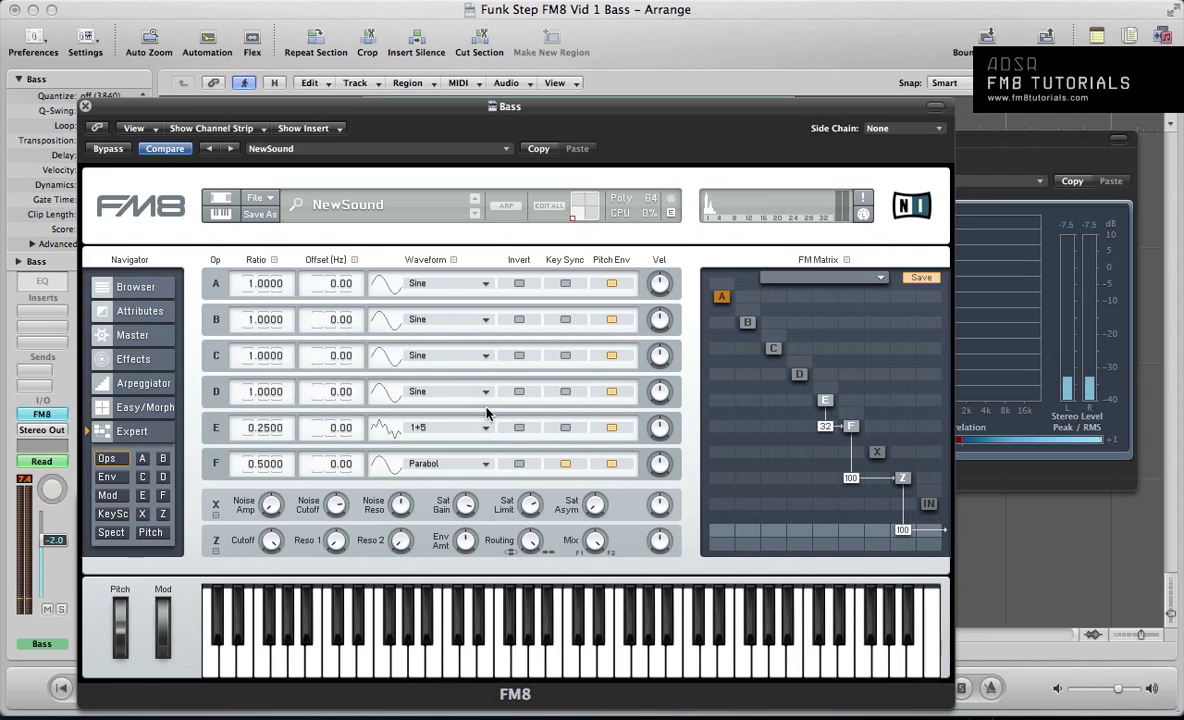
{"action": "left_click", "coordinate": [565, 427]}
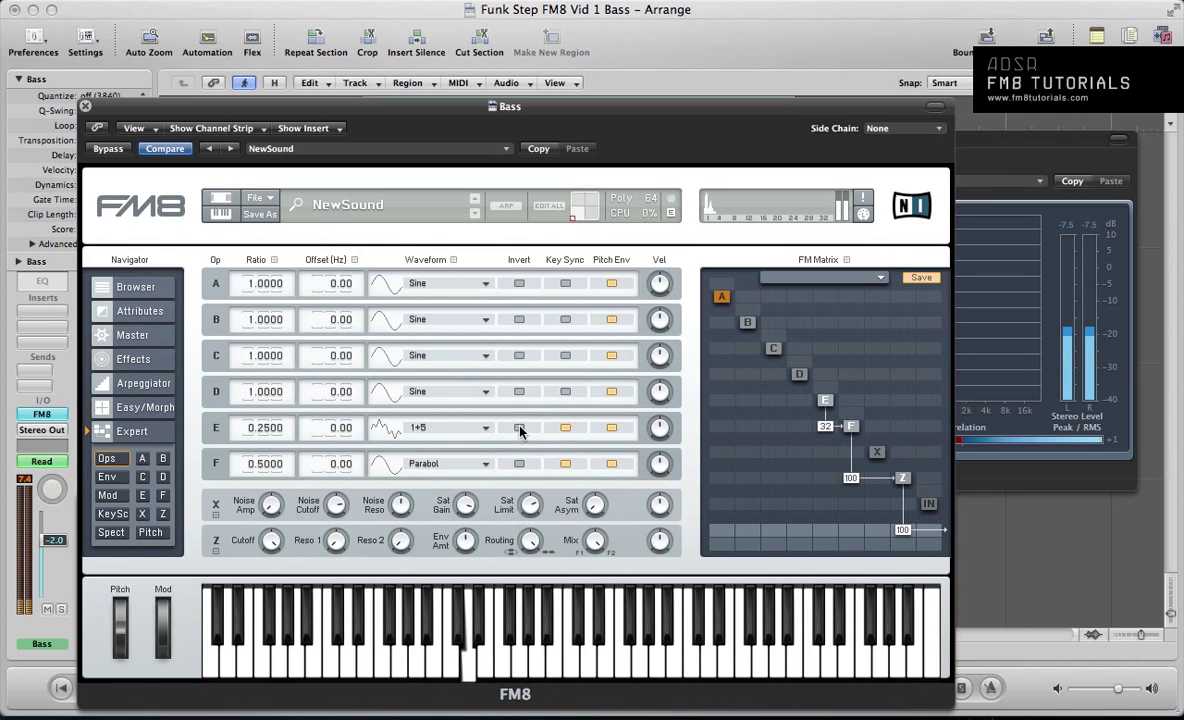
{"action": "left_click", "coordinate": [519, 428]}
{"action": "left_click_drag", "start_coordinate": [825, 394], "coordinate": [836, 377]}
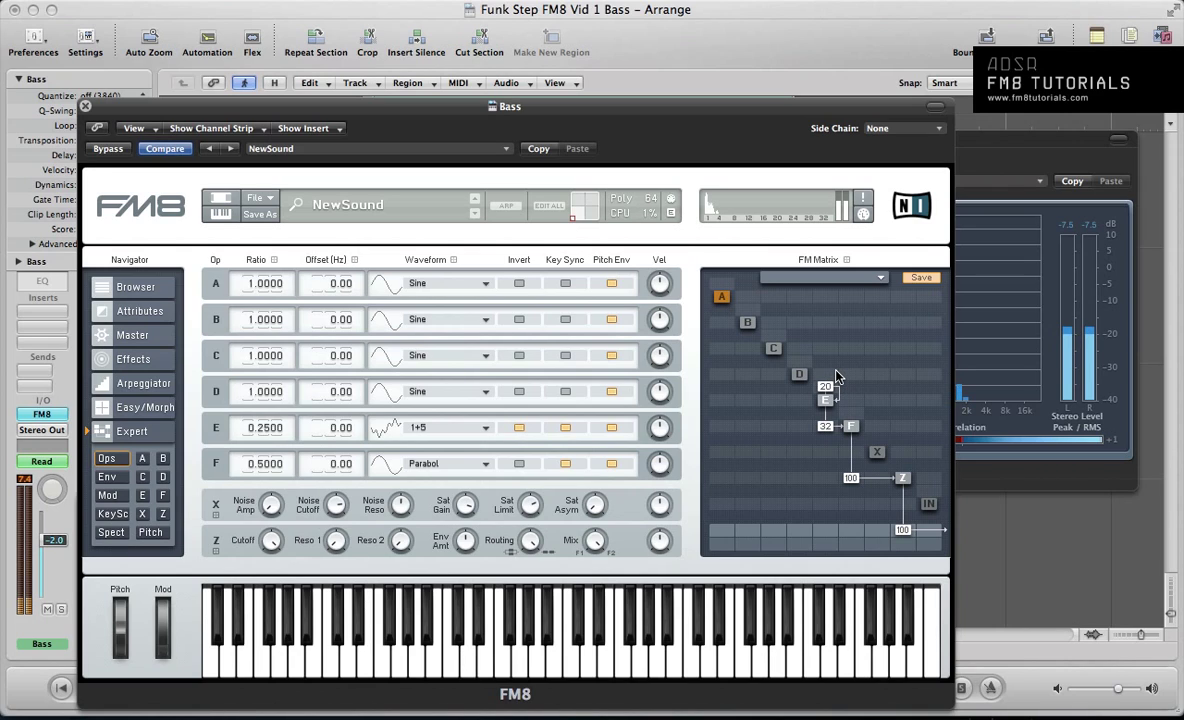
Step: Set operator D to ratio 0.25 with 4th Formant wave, feedback 17, feeding filter Z at 100
{"action": "double_click", "coordinate": [262, 392]}
{"action": "type", "text": "25"}
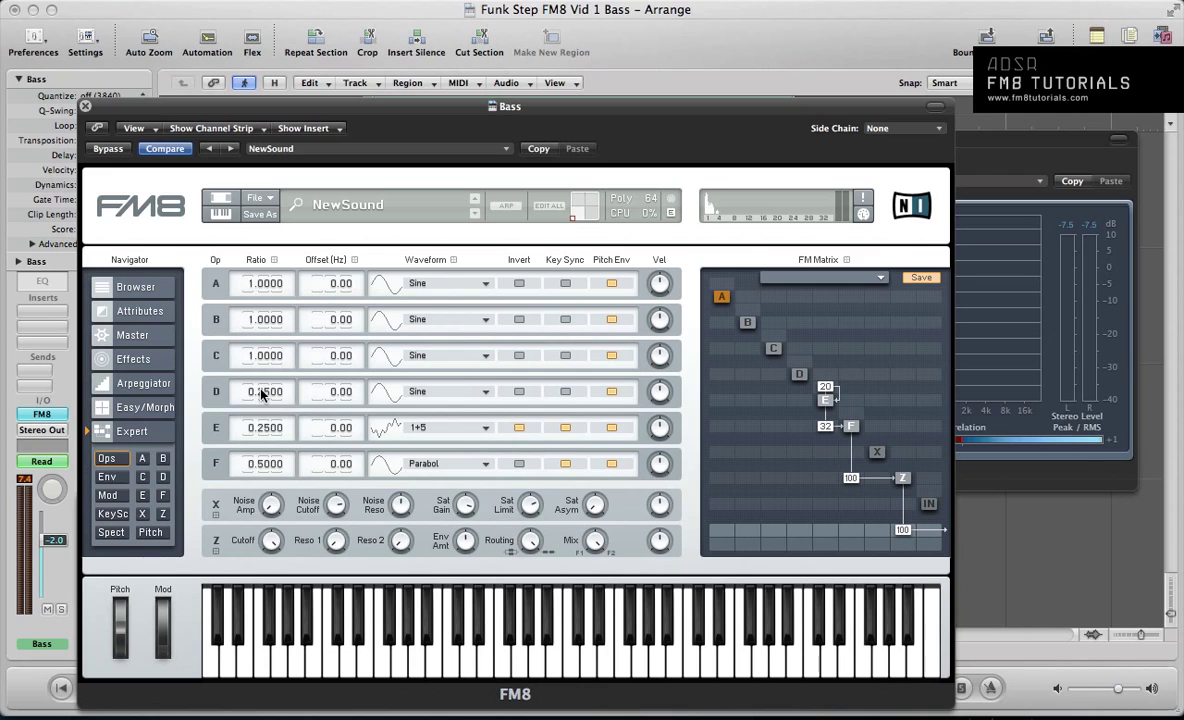
{"action": "left_click", "coordinate": [416, 391]}
{"action": "left_click", "coordinate": [433, 506]}
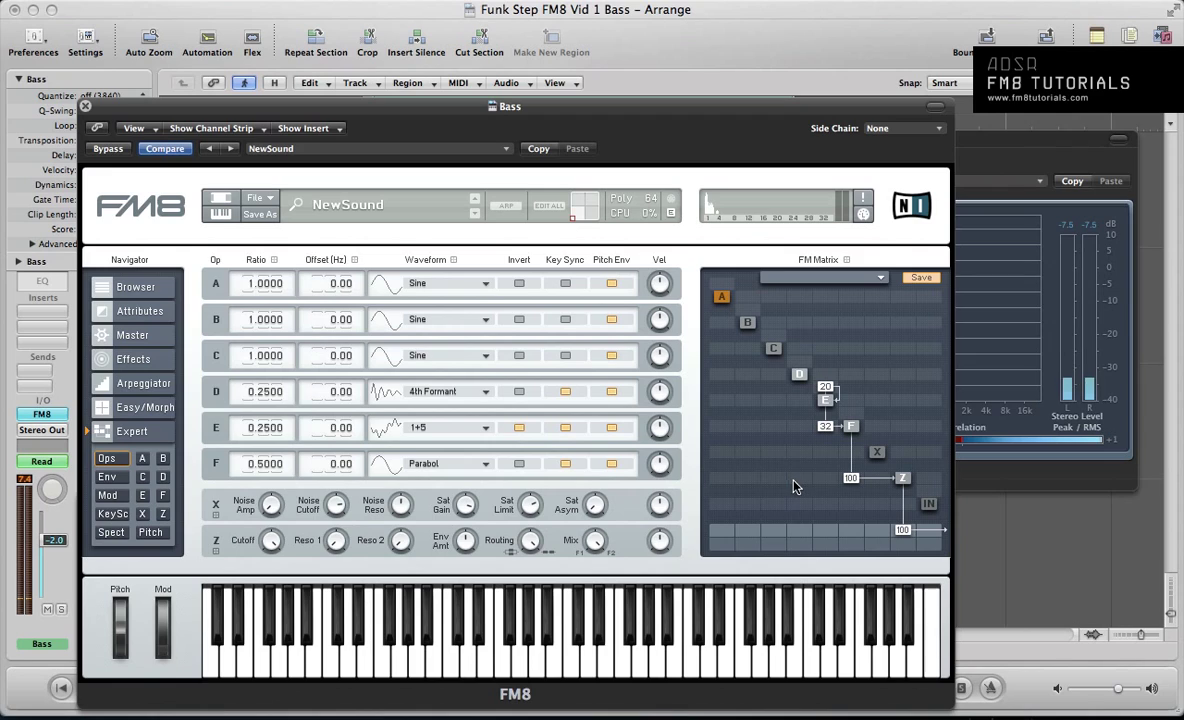
{"action": "left_click_drag", "start_coordinate": [797, 480], "coordinate": [780, 432]}
{"action": "left_click_drag", "start_coordinate": [813, 362], "coordinate": [812, 349]}
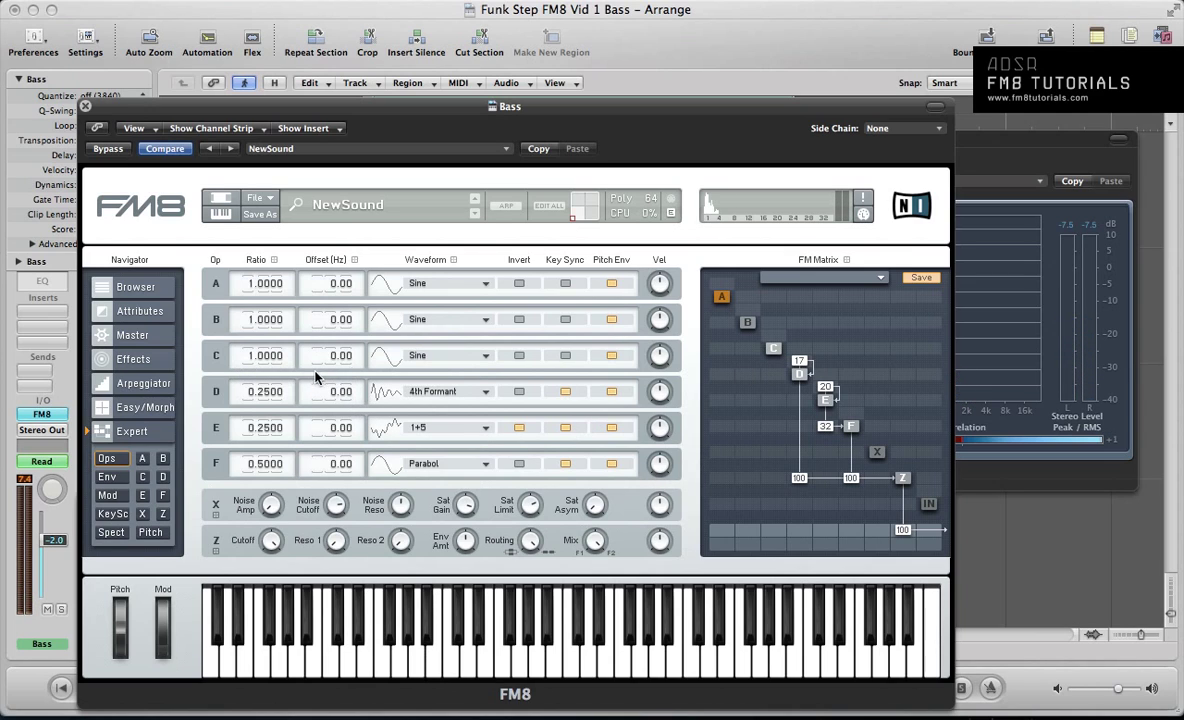
Step: Switch operator C to the 1+2+3 Saw wave and set its modulation of D to 17
{"action": "left_click", "coordinate": [387, 331]}
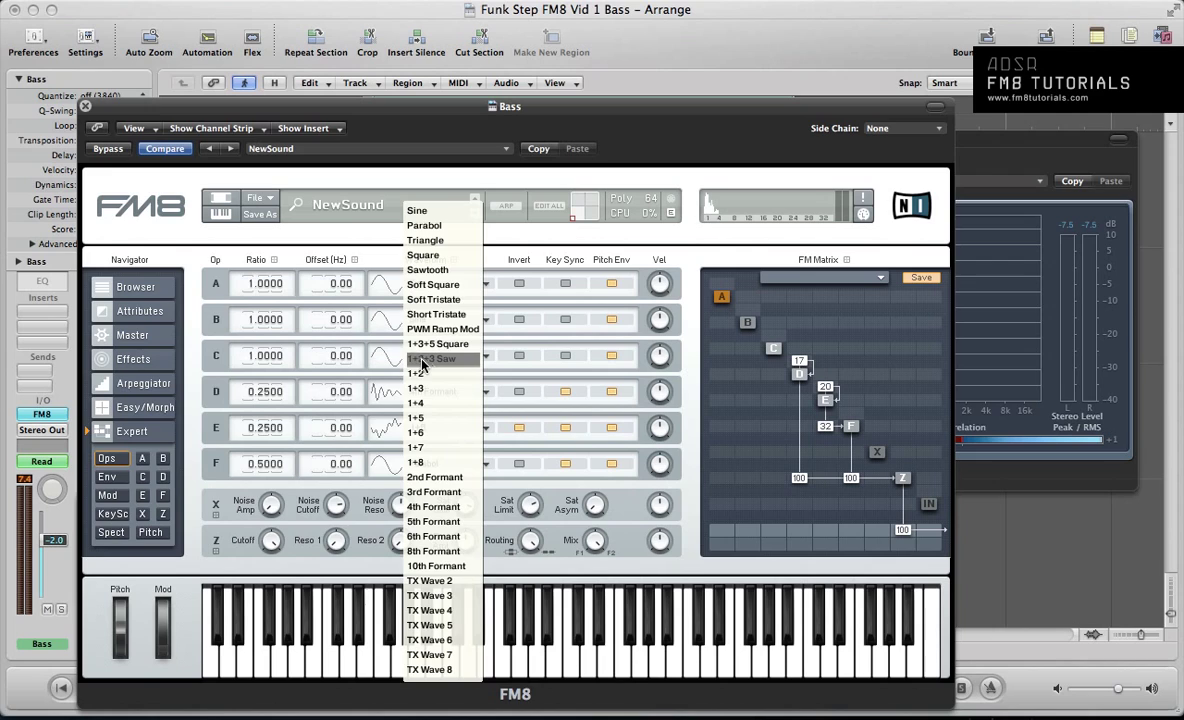
{"action": "left_click", "coordinate": [425, 359]}
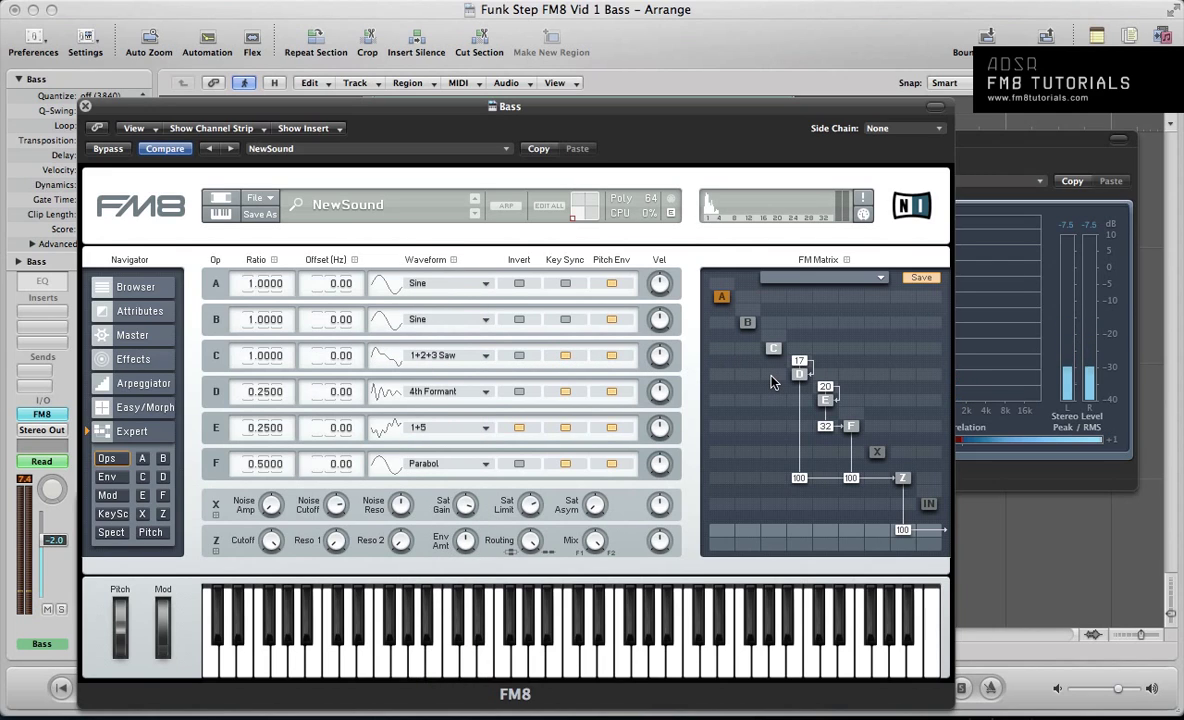
{"action": "left_click_drag", "start_coordinate": [771, 381], "coordinate": [773, 378]}
Step: On the Master page, set Unison Detune to 0 and Digital quality to 21
{"action": "left_click", "coordinate": [124, 330]}
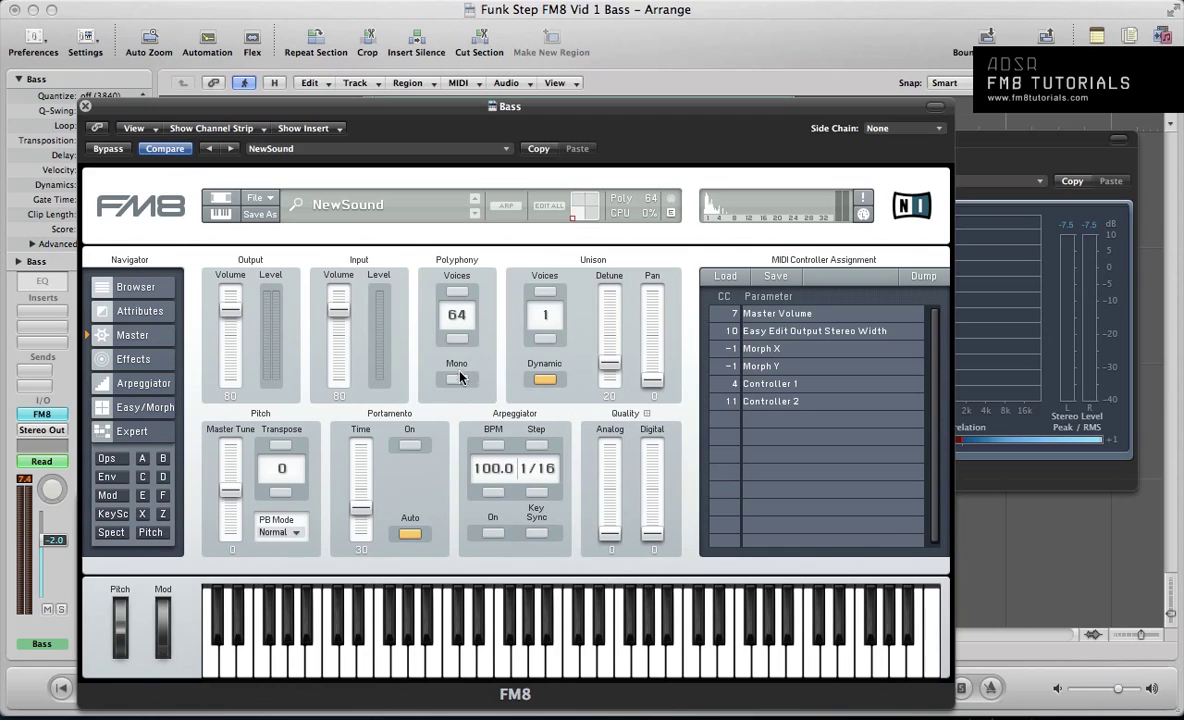
{"action": "left_click_drag", "start_coordinate": [598, 385], "coordinate": [612, 400]}
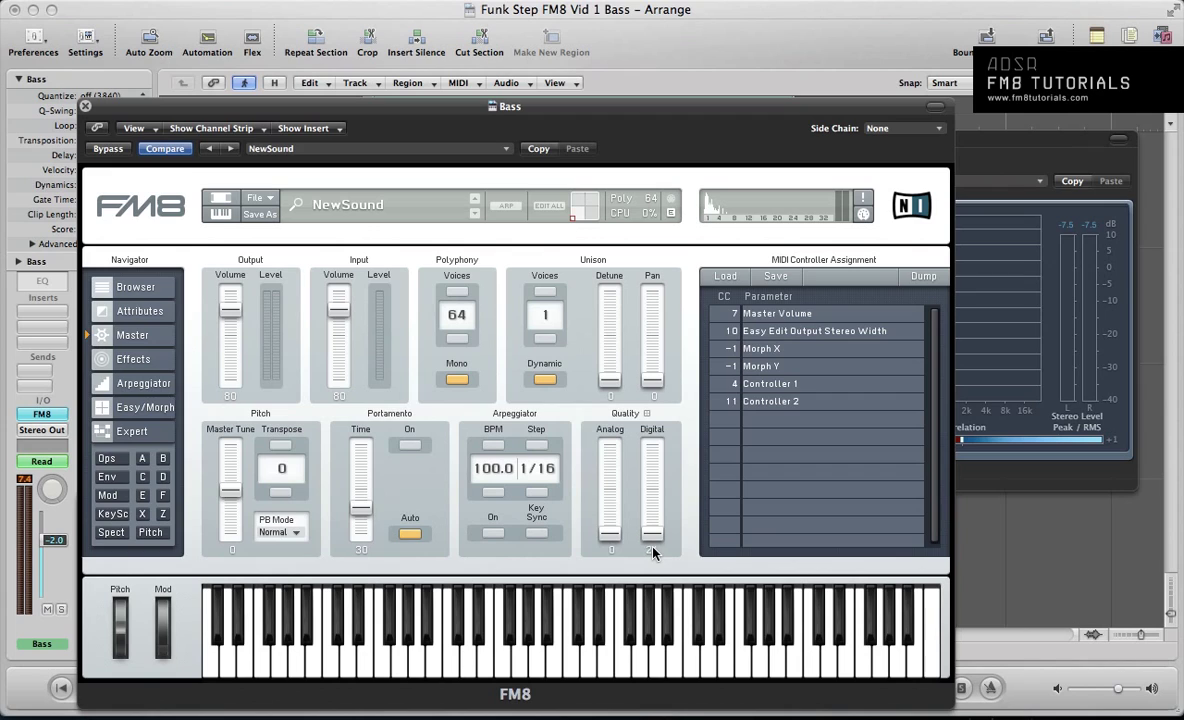
{"action": "left_click_drag", "start_coordinate": [652, 553], "coordinate": [650, 517]}
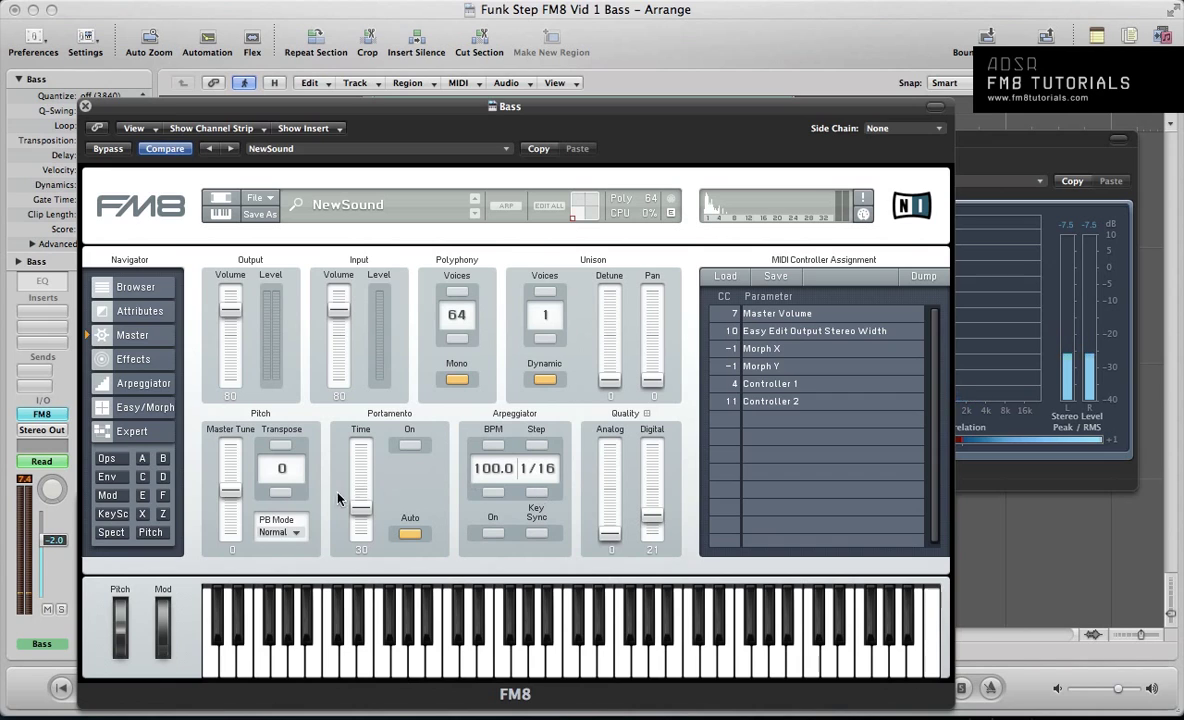
Step: Give operator F's envelope a short percussive decay and slightly softened attack
{"action": "left_click", "coordinate": [108, 477]}
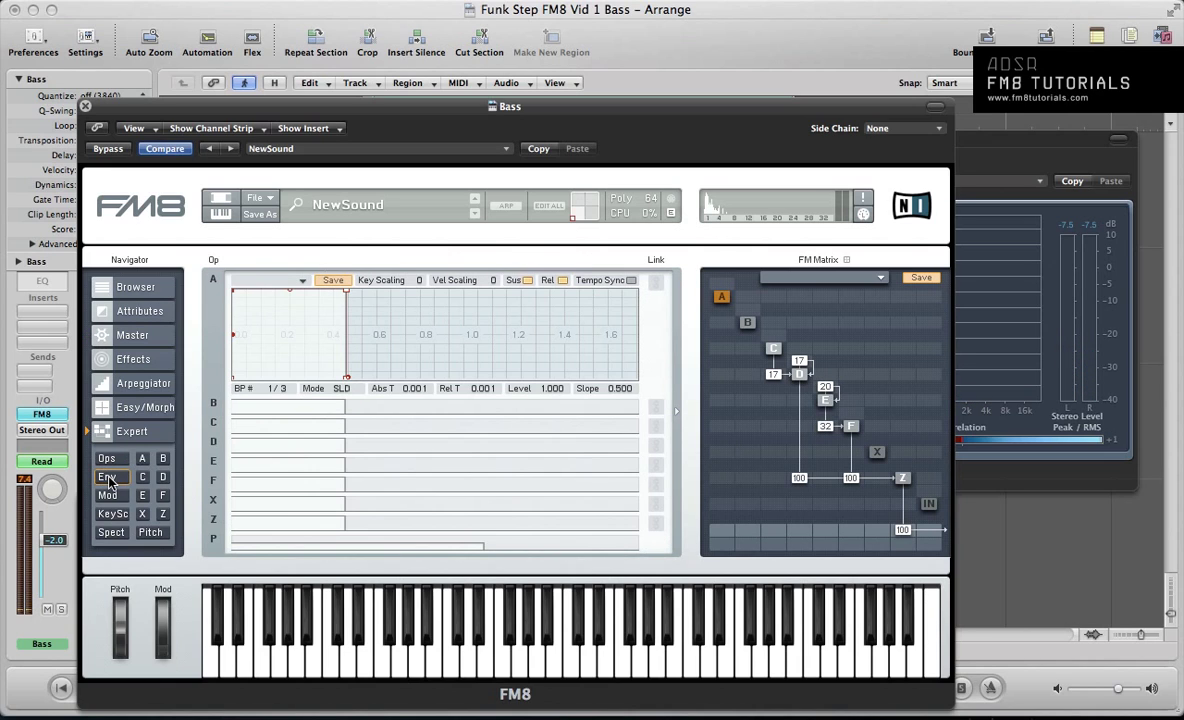
{"action": "left_click", "coordinate": [279, 479]}
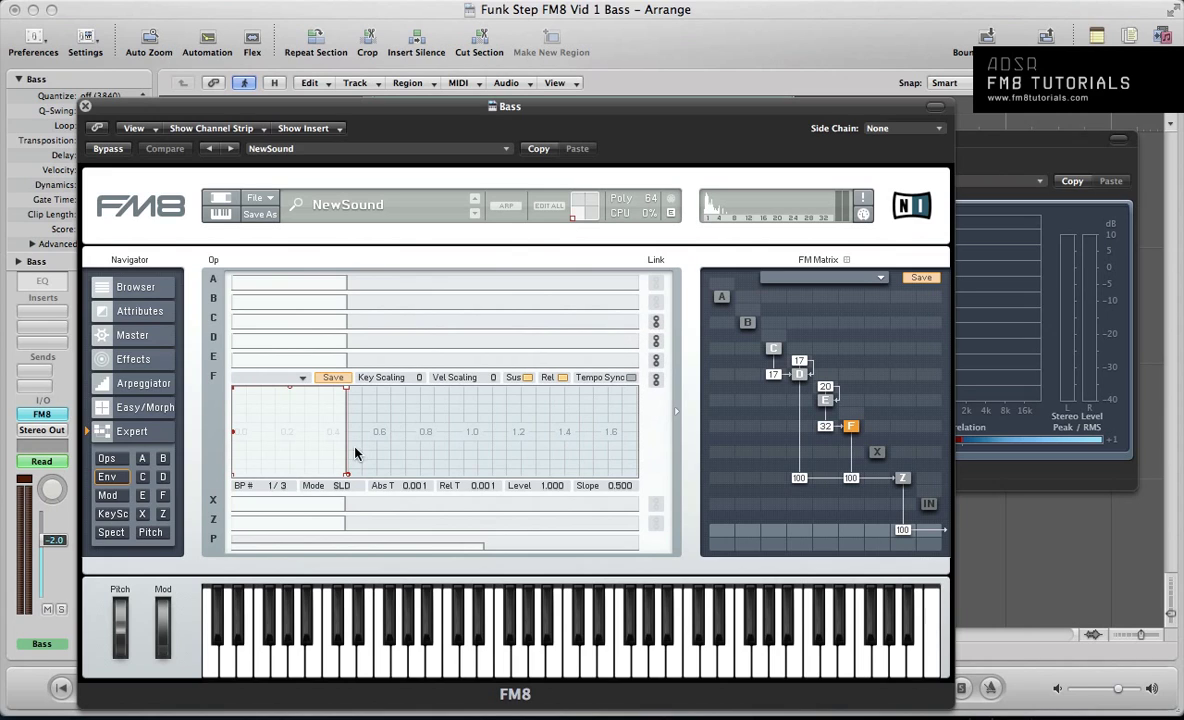
{"action": "left_click_drag", "start_coordinate": [346, 476], "coordinate": [362, 485]}
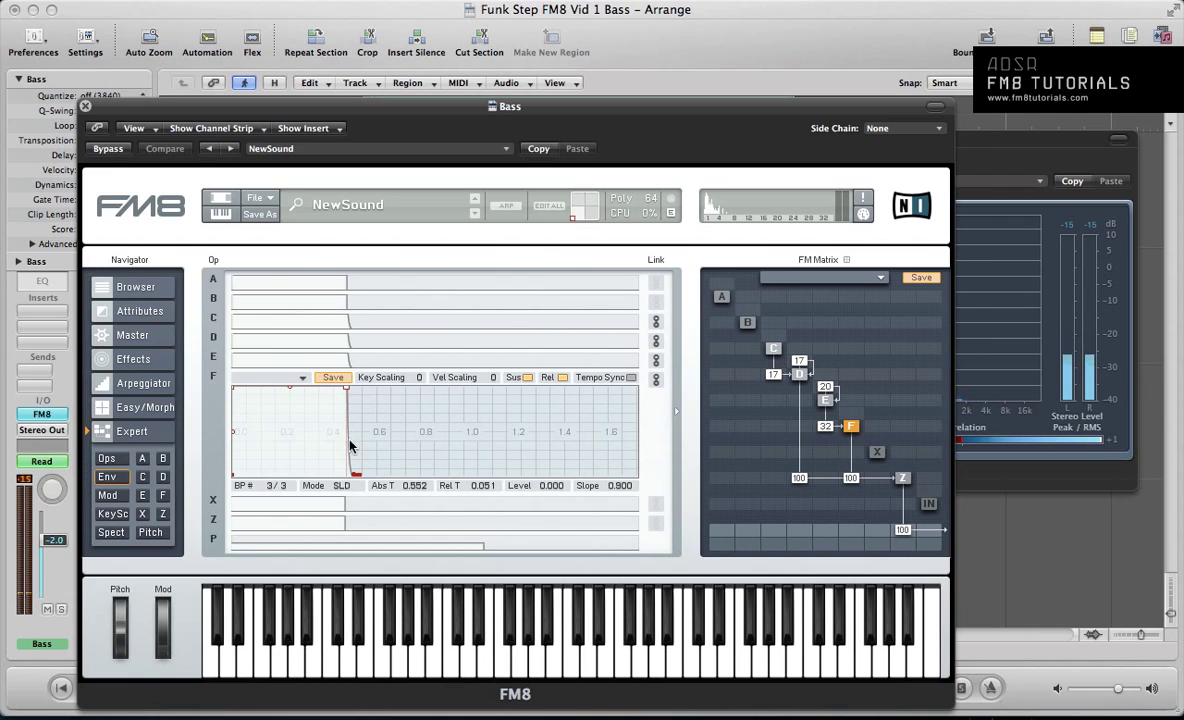
{"action": "left_click", "coordinate": [233, 393]}
{"action": "left_click_drag", "start_coordinate": [233, 393], "coordinate": [239, 395]}
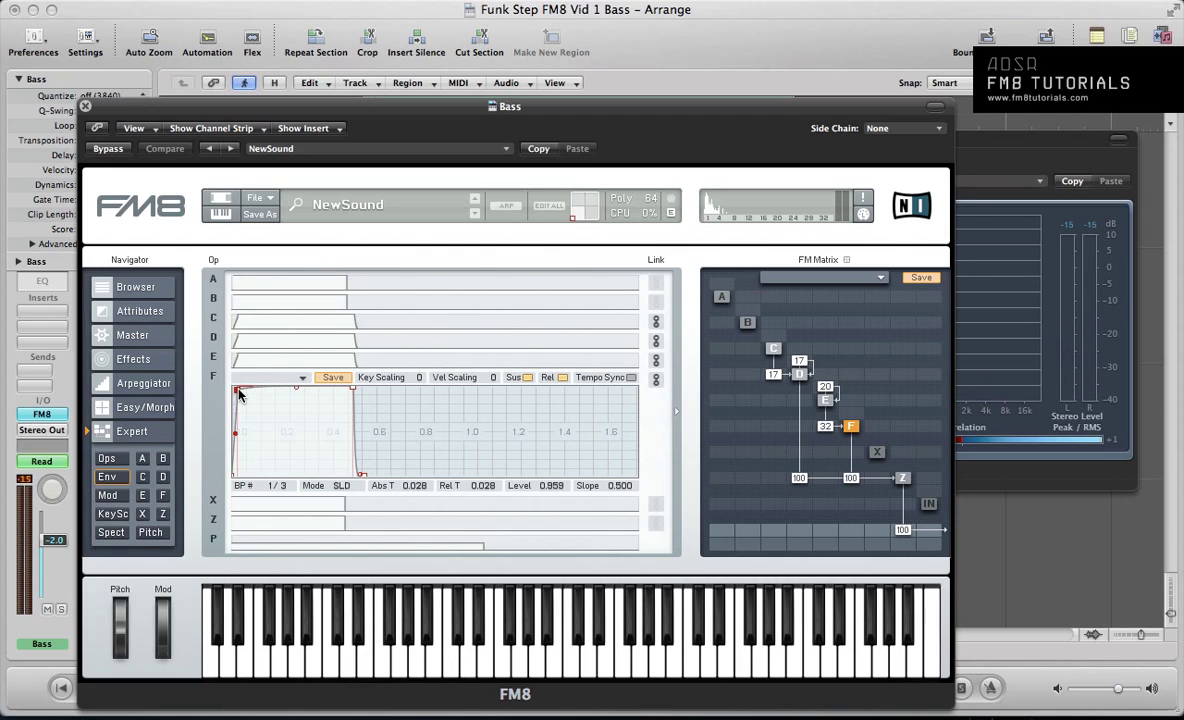
{"action": "left_click", "coordinate": [162, 516]}
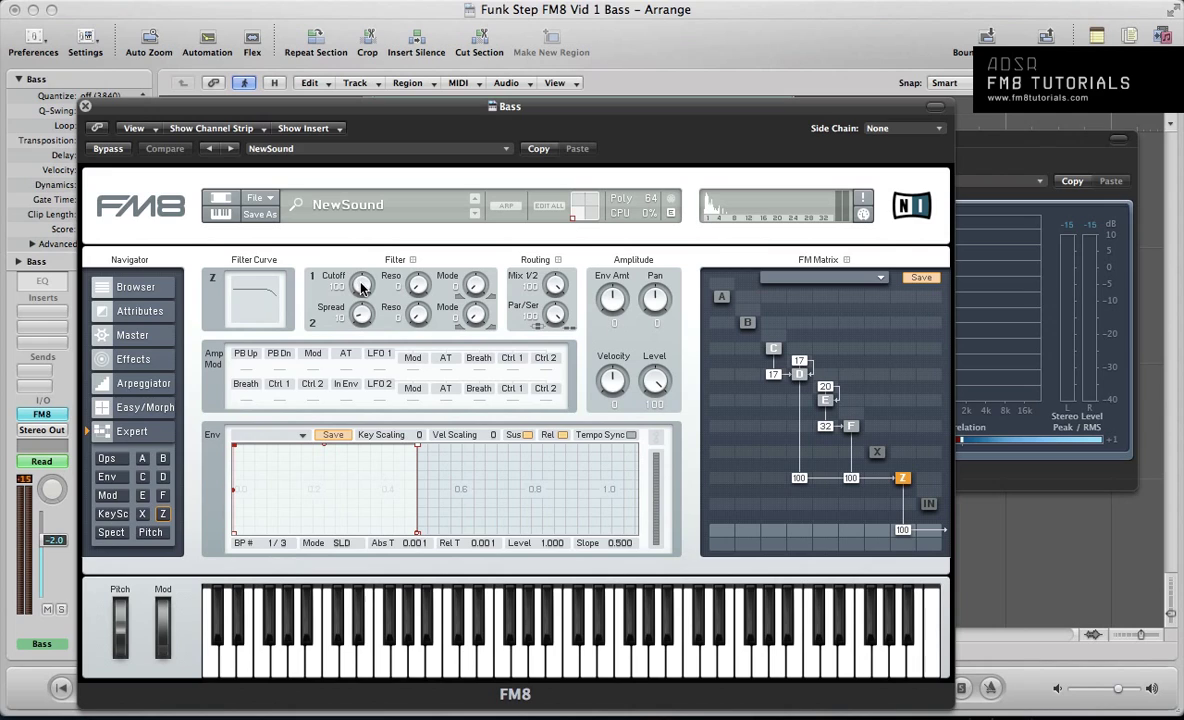
Step: Lower the filter cutoff, add strong resonance, set mode near 50 and envelope amount to 69
{"action": "left_click_drag", "start_coordinate": [362, 287], "coordinate": [370, 385]}
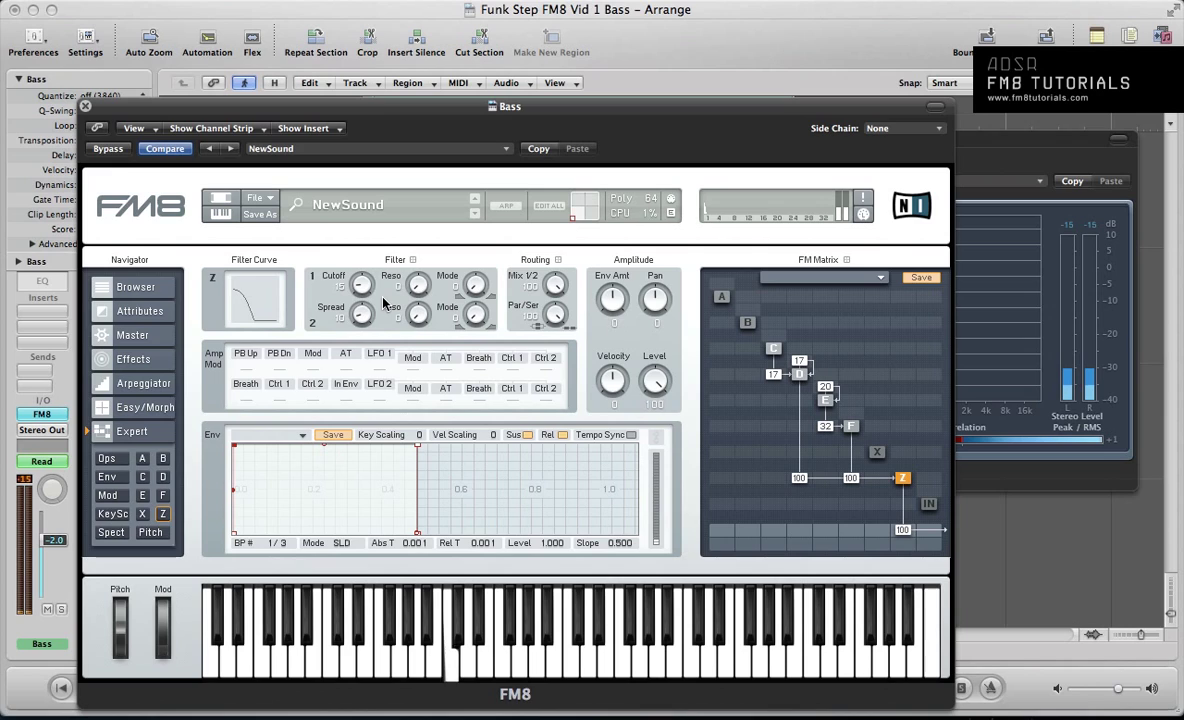
{"action": "left_click_drag", "start_coordinate": [418, 285], "coordinate": [414, 207]}
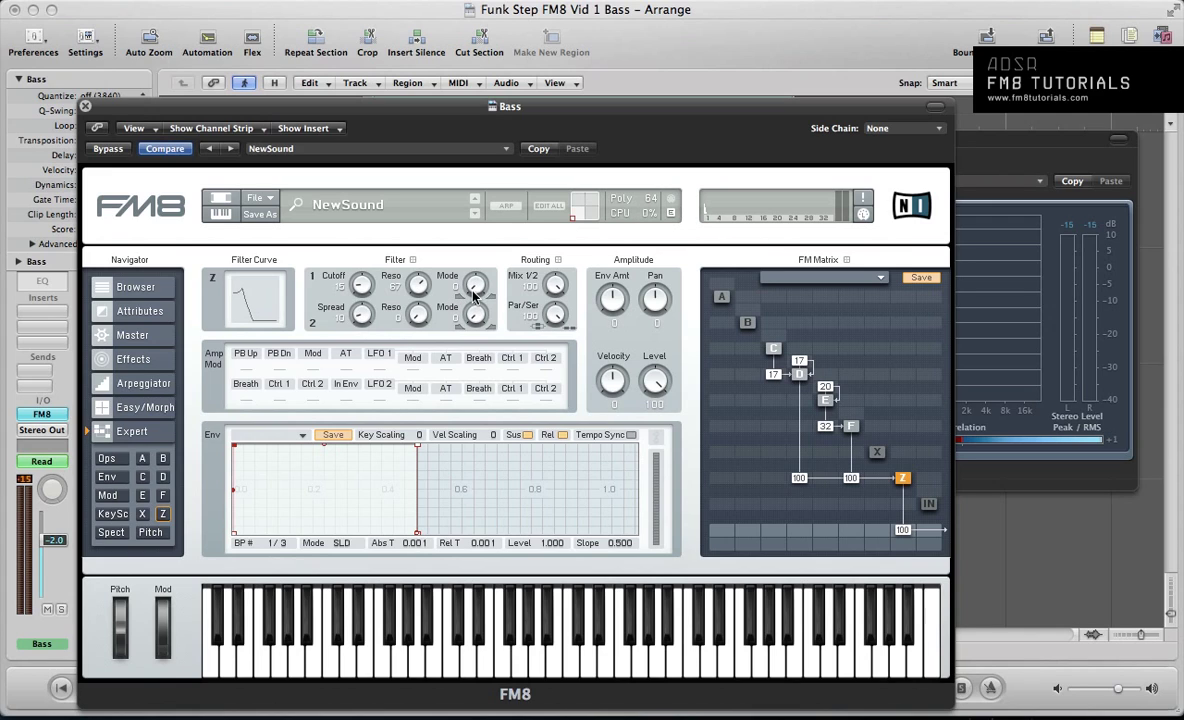
{"action": "left_click_drag", "start_coordinate": [476, 292], "coordinate": [476, 242]}
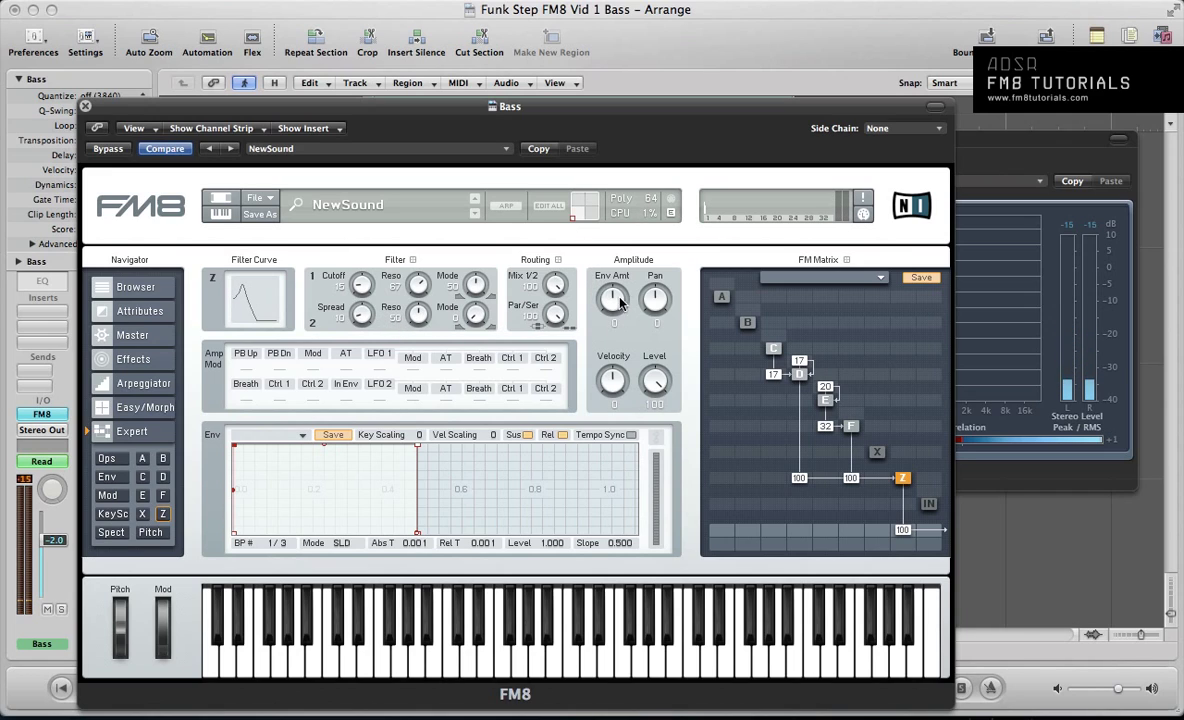
{"action": "left_click_drag", "start_coordinate": [595, 283], "coordinate": [595, 265]}
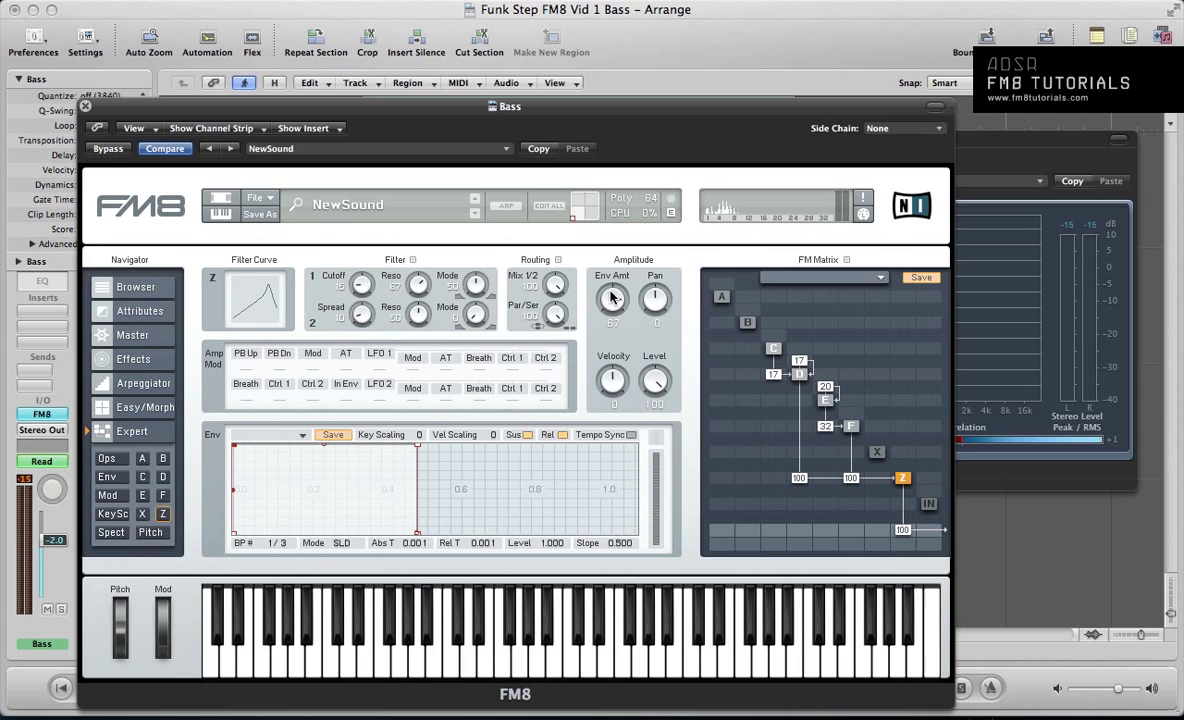
{"action": "left_click_drag", "start_coordinate": [612, 297], "coordinate": [612, 293]}
Step: Tempo-sync the filter envelope with a long curved attack and sharp drop to 0.010
{"action": "left_click", "coordinate": [631, 435]}
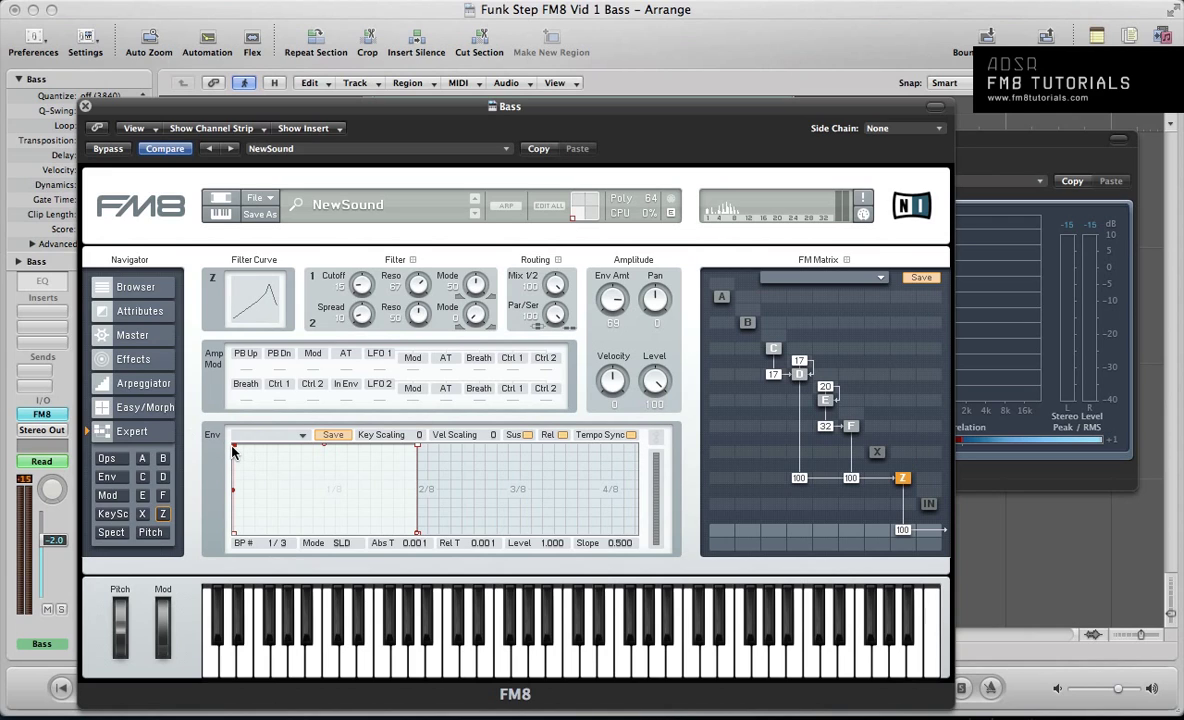
{"action": "left_click_drag", "start_coordinate": [238, 449], "coordinate": [495, 410]}
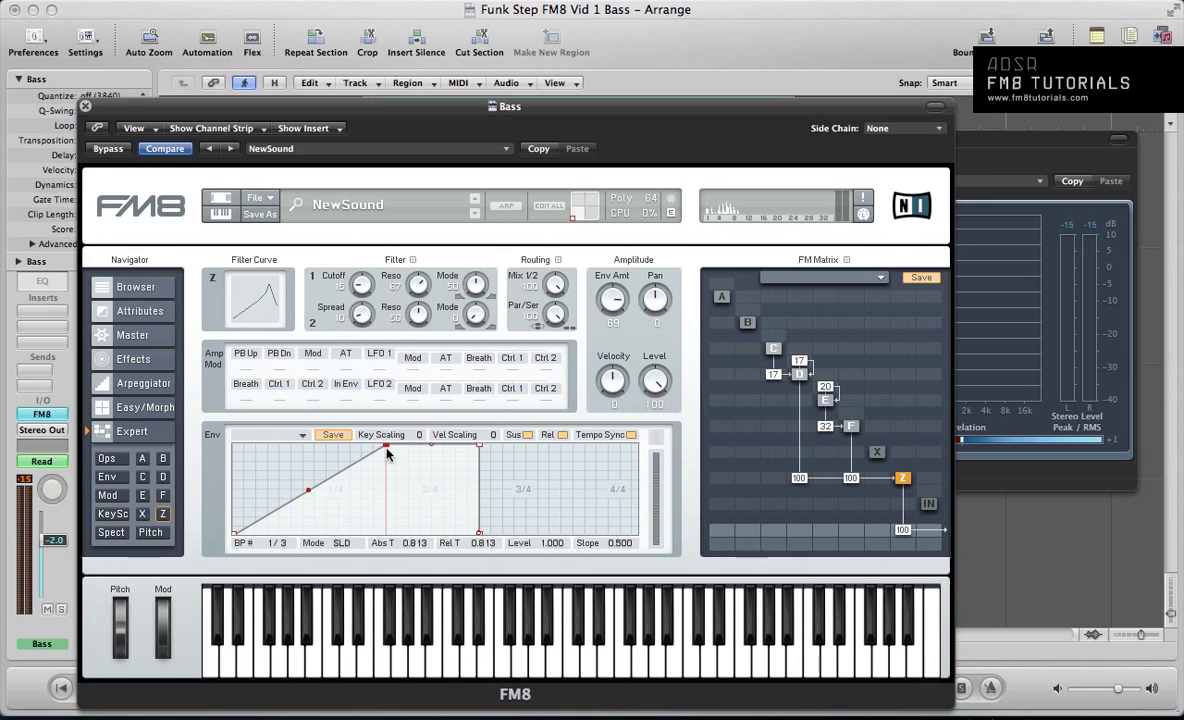
{"action": "left_click_drag", "start_coordinate": [392, 446], "coordinate": [608, 446]}
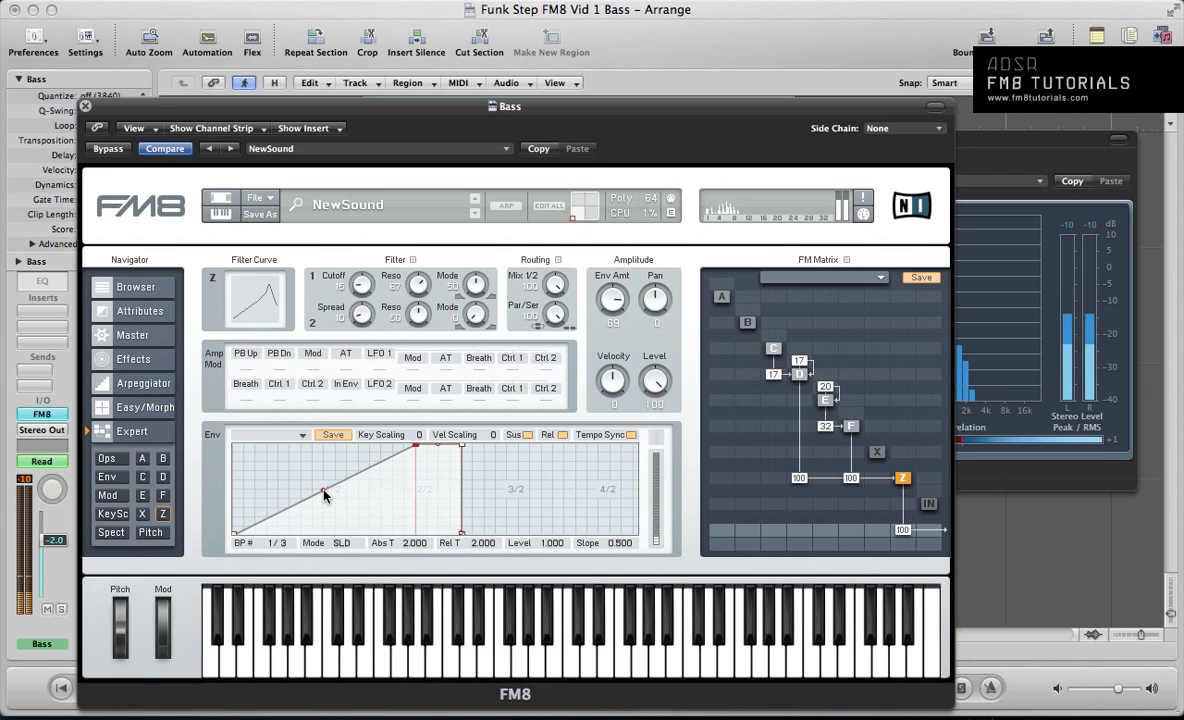
{"action": "left_click_drag", "start_coordinate": [323, 493], "coordinate": [323, 513]}
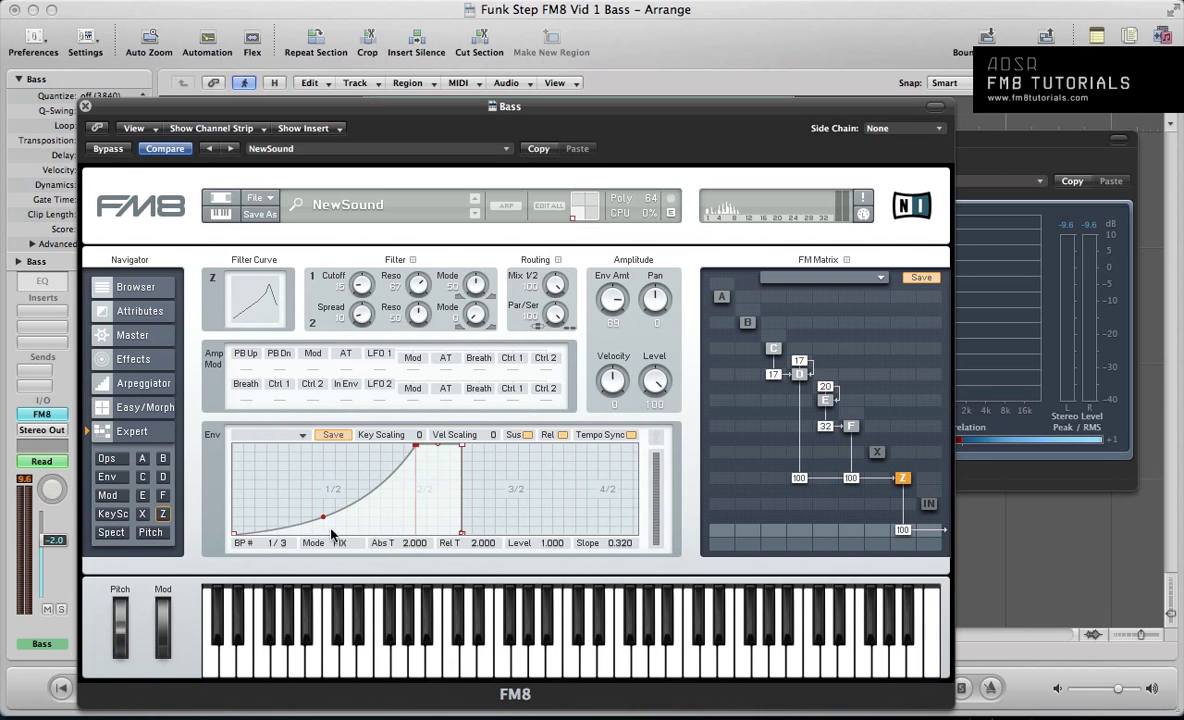
{"action": "left_click_drag", "start_coordinate": [462, 536], "coordinate": [475, 540]}
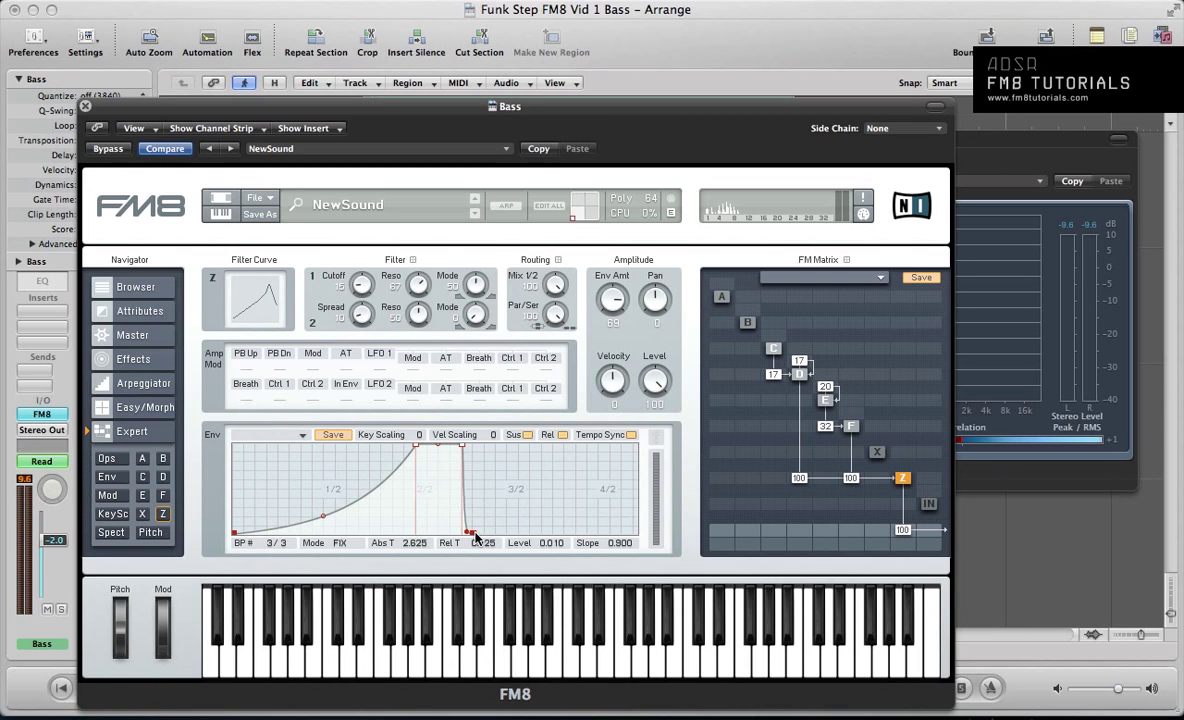
Step: Play the bass loop from the start with the synth window back in view
{"action": "key", "text": "v"}
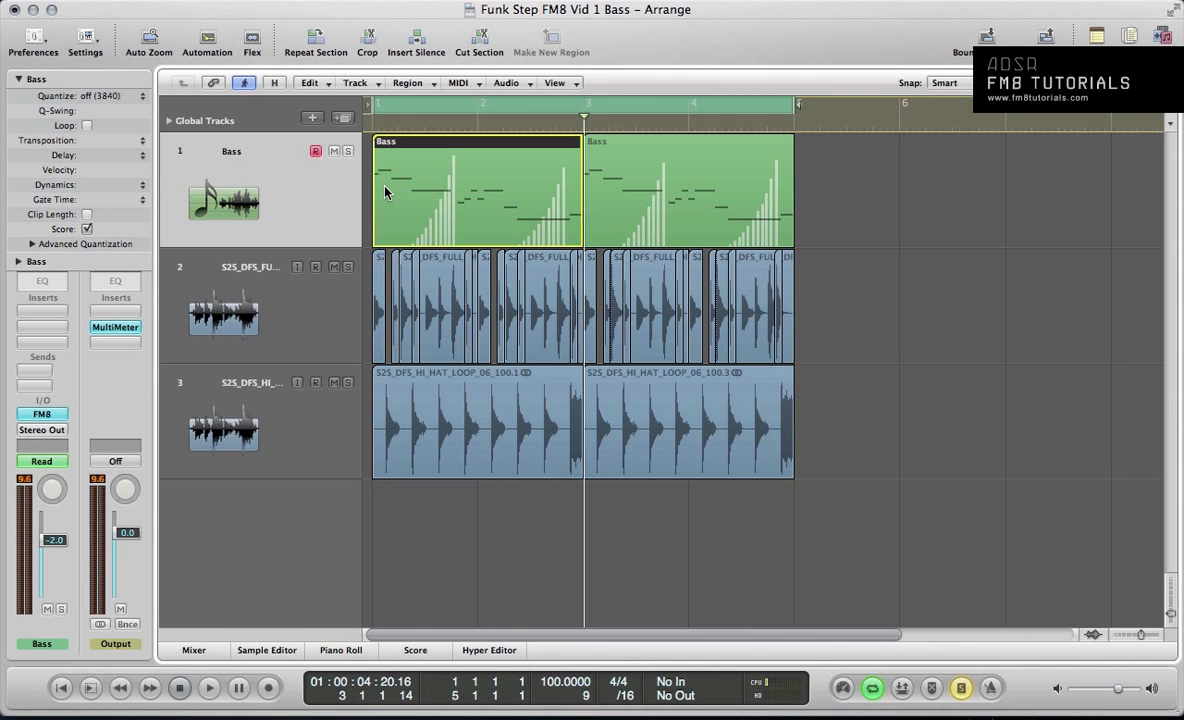
{"action": "key", "text": "space"}
{"action": "key", "text": "v"}
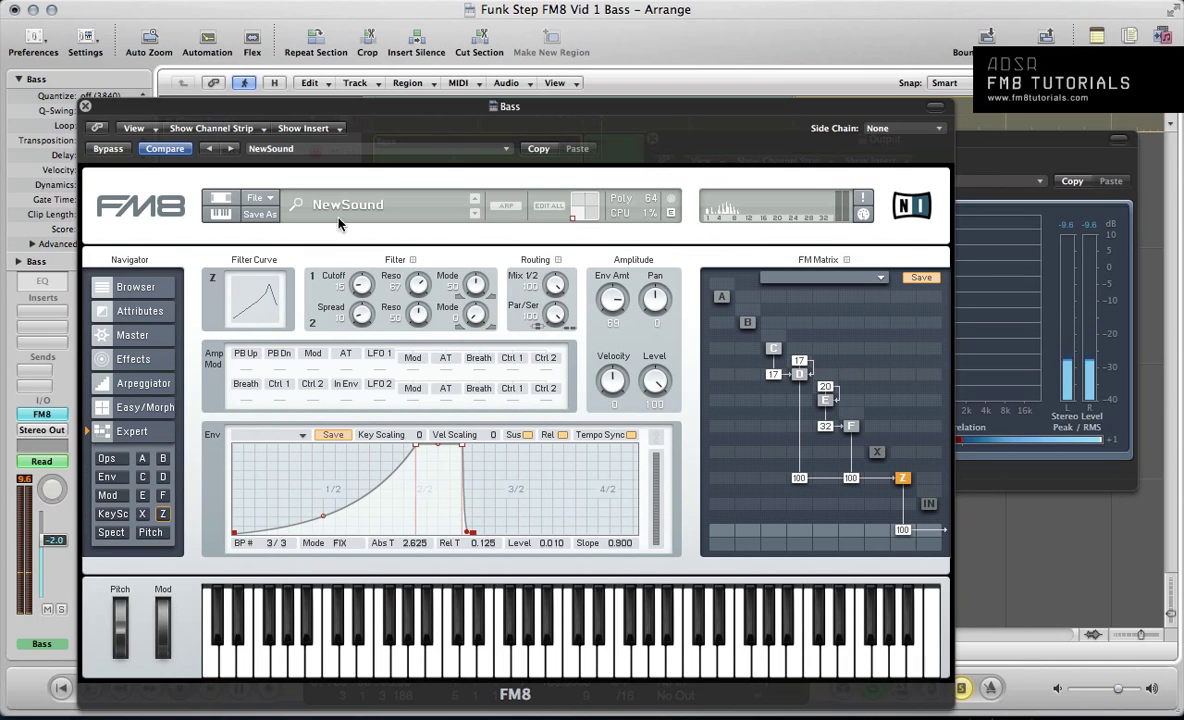
Step: Turn on Overdrive with Tone at 100 and Drive at 67, then hide the plugin windows
{"action": "left_click", "coordinate": [135, 359]}
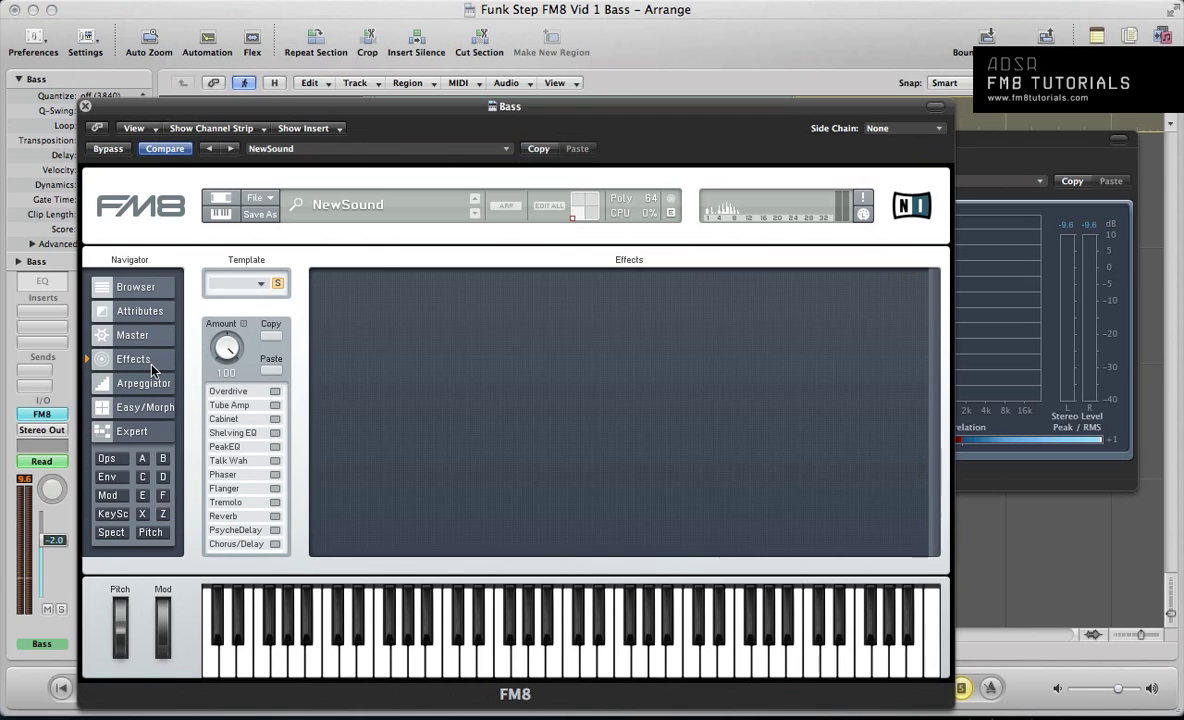
{"action": "left_click", "coordinate": [275, 391]}
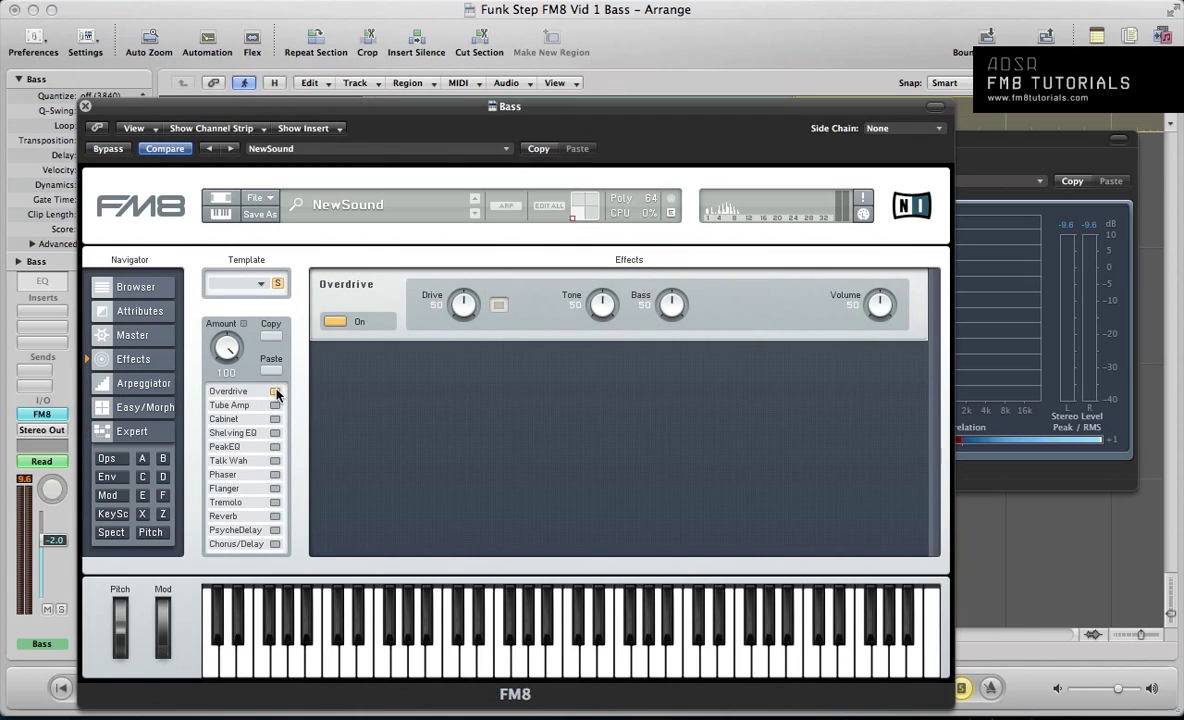
{"action": "left_click_drag", "start_coordinate": [601, 305], "coordinate": [600, 267]}
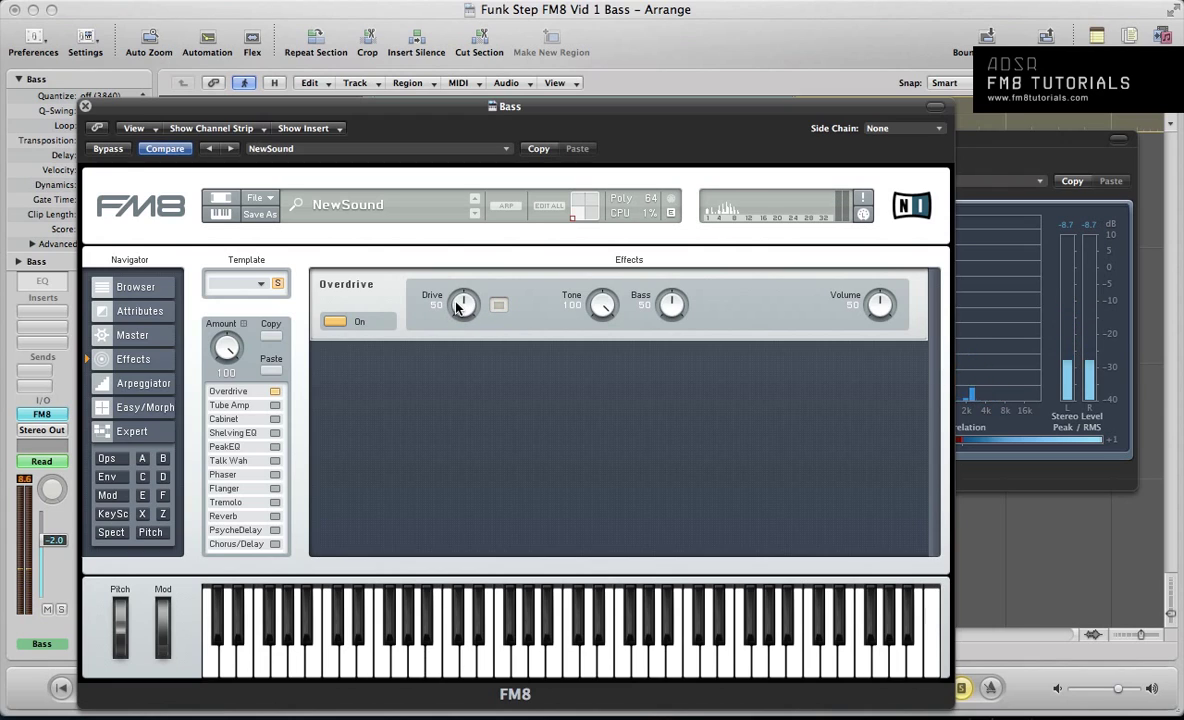
{"action": "left_click_drag", "start_coordinate": [457, 305], "coordinate": [457, 298]}
{"action": "key", "text": "v"}
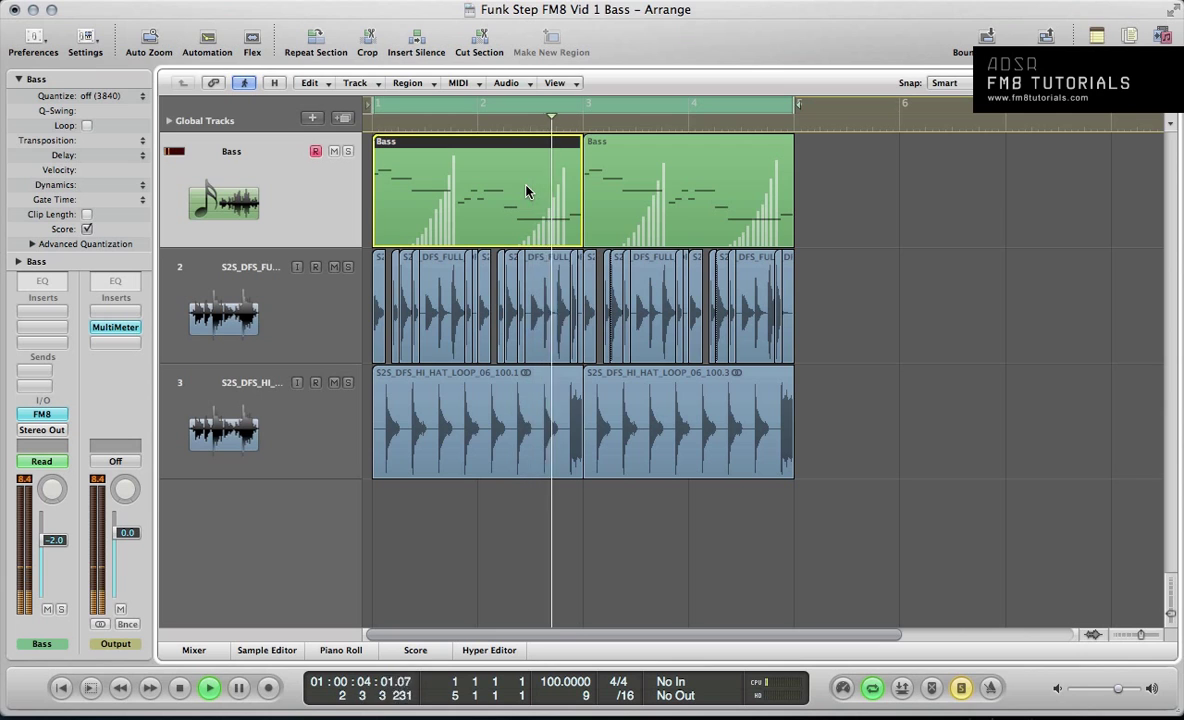
Step: Stop the loop and check FM8's Modulation Matrix, which routes mod-wheel LFO 1 to pitch at 20
{"action": "key", "text": "space"}
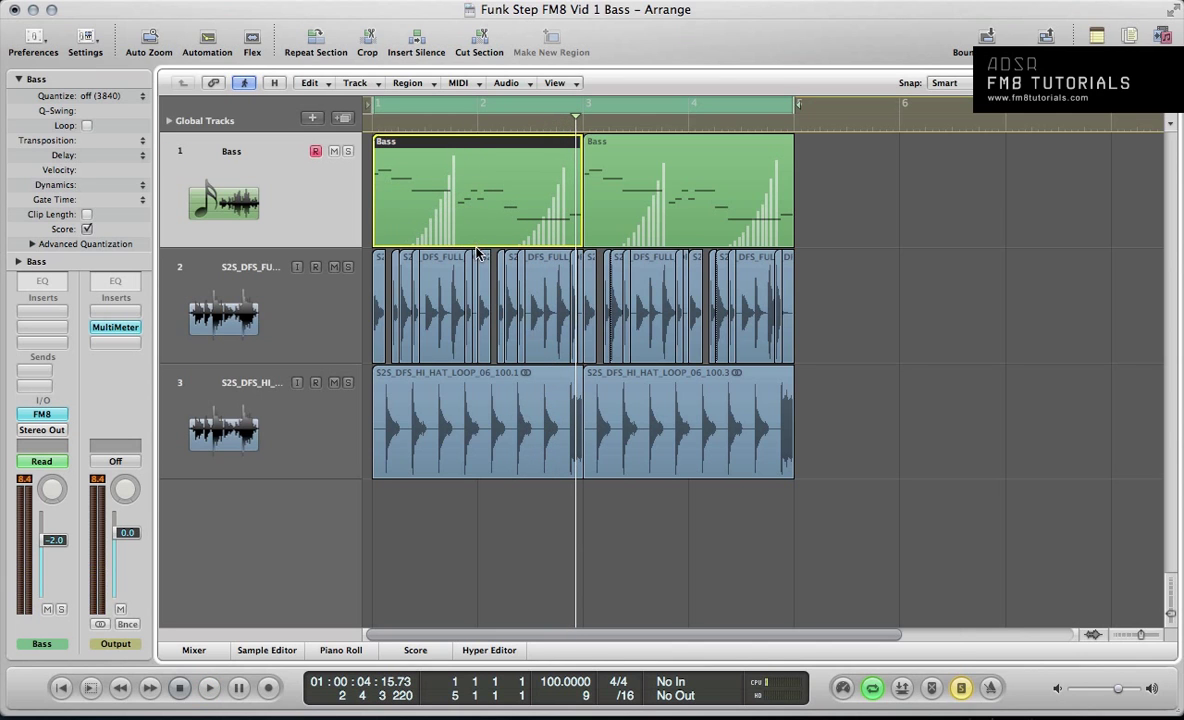
{"action": "key", "text": "v"}
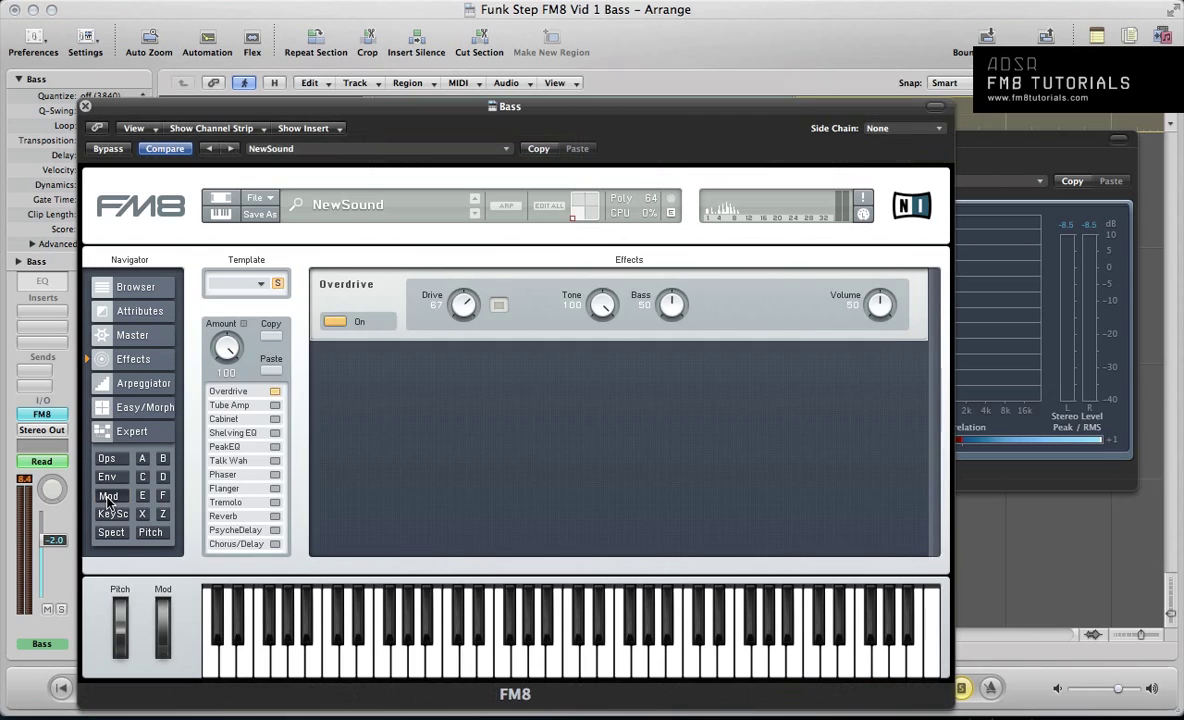
{"action": "left_click", "coordinate": [106, 494]}
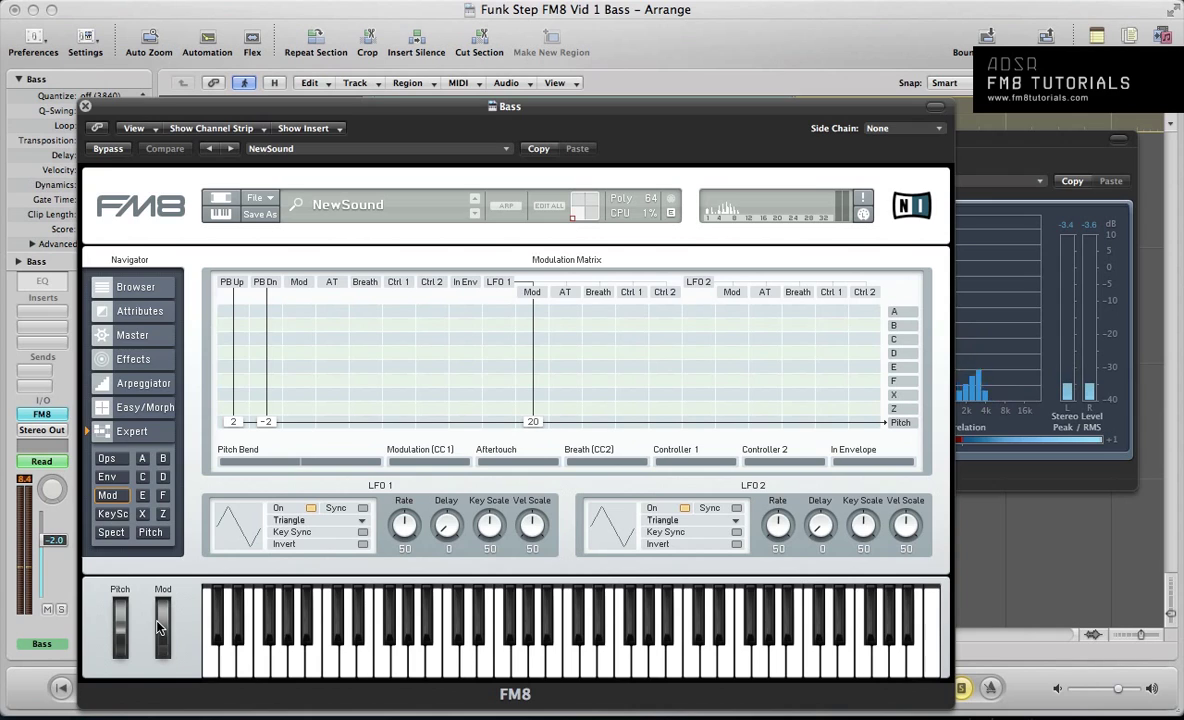
{"action": "key", "text": "v"}
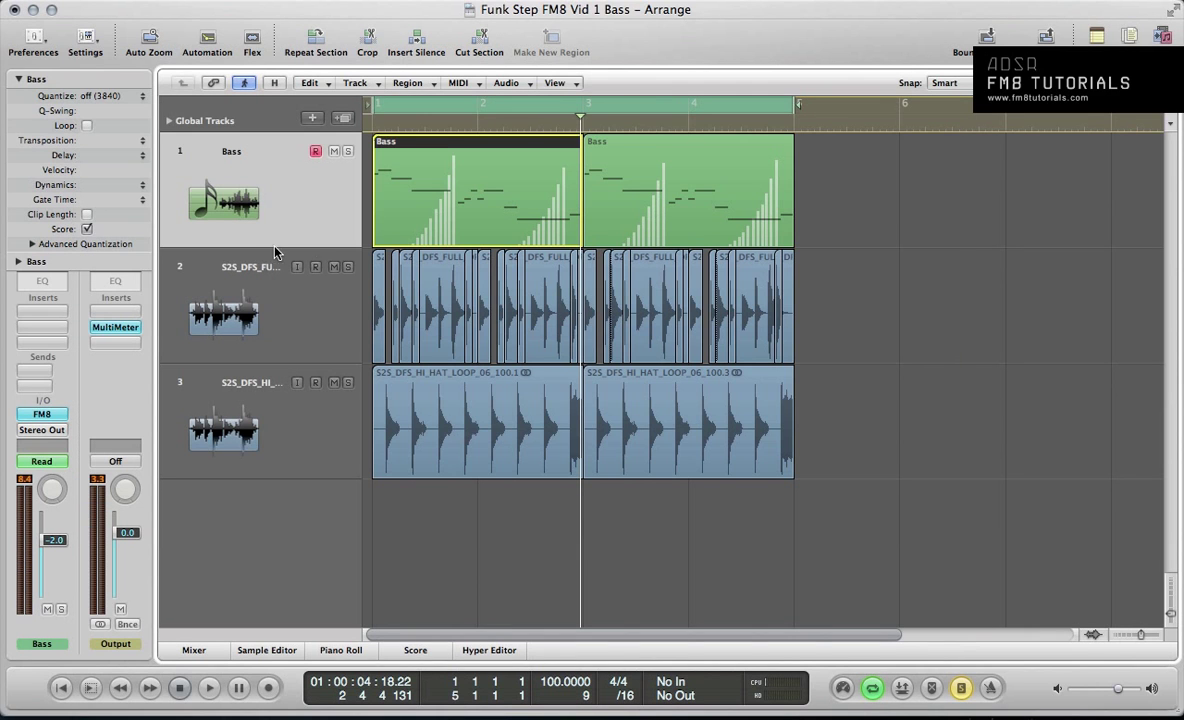
Step: End the cycle at bar 3 and play the Bass region's mod-wheel ramps peaking at 127
{"action": "left_click_drag", "start_coordinate": [792, 108], "coordinate": [584, 105]}
{"action": "key", "text": "p"}
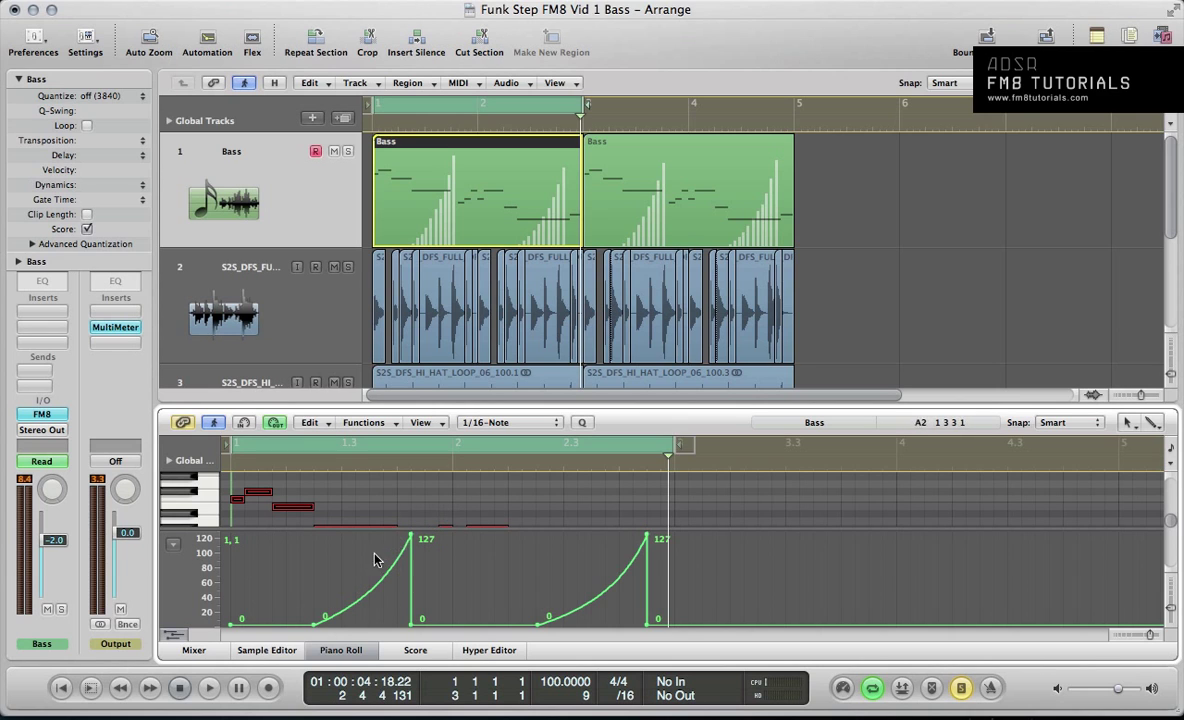
{"action": "key", "text": "space"}
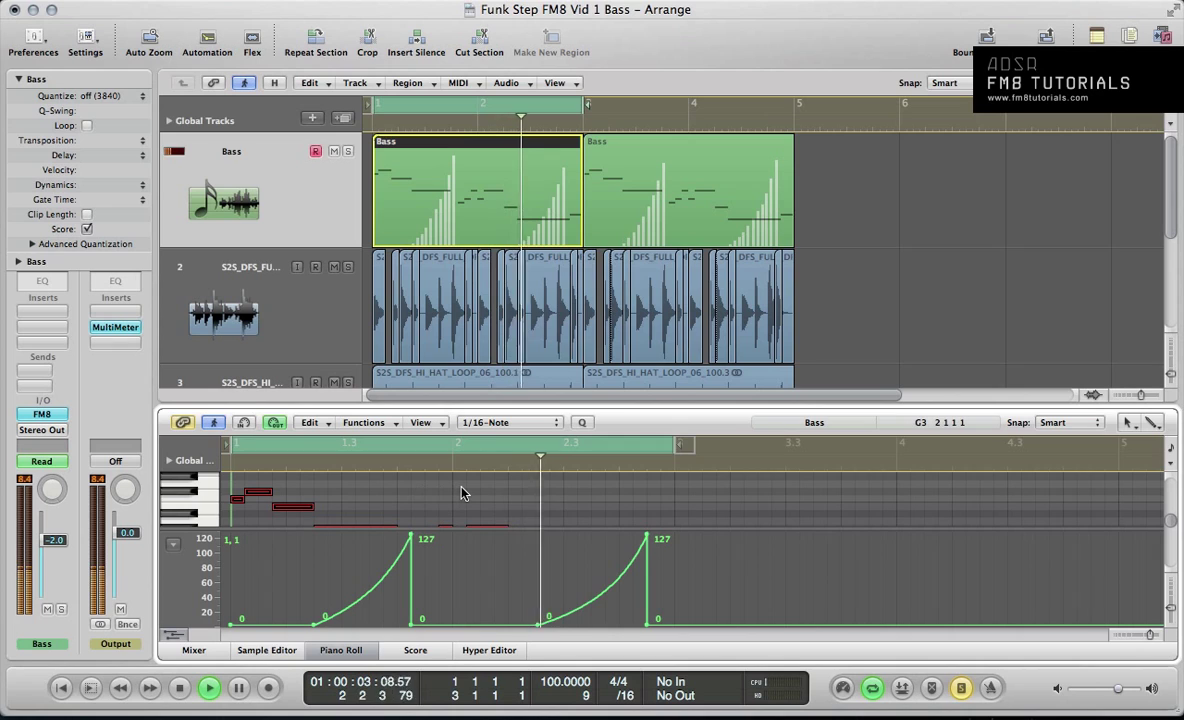
{"action": "key", "text": "space"}
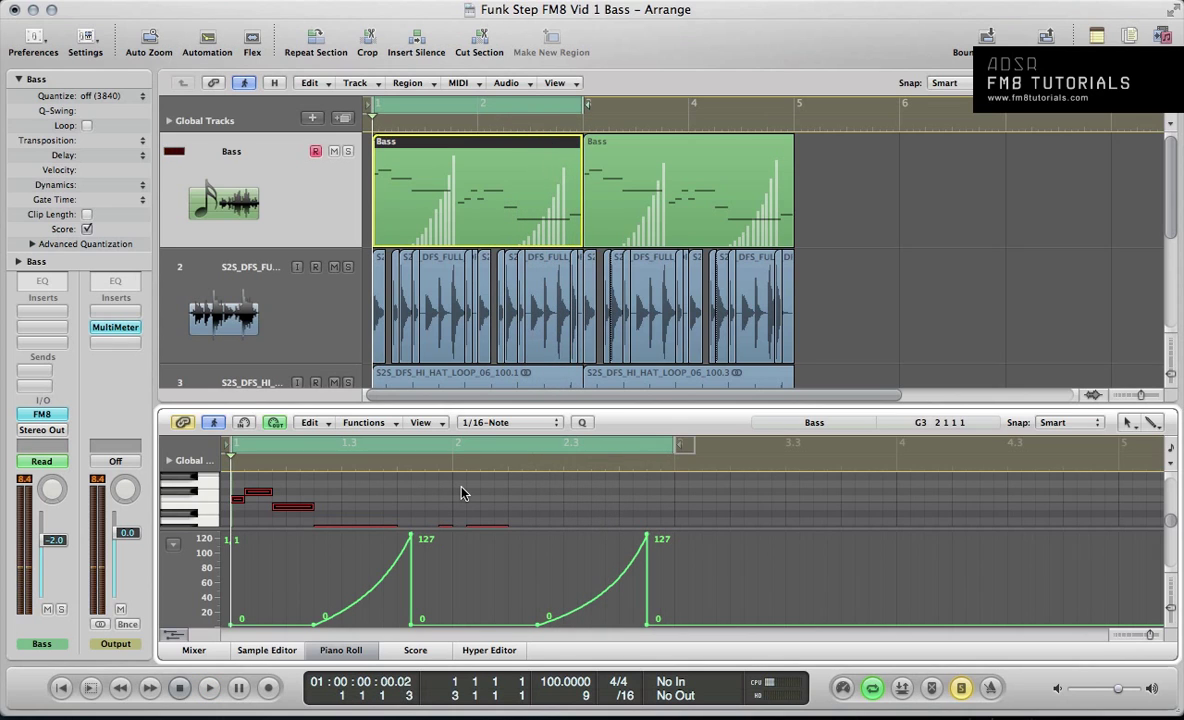
{"action": "key", "text": "p"}
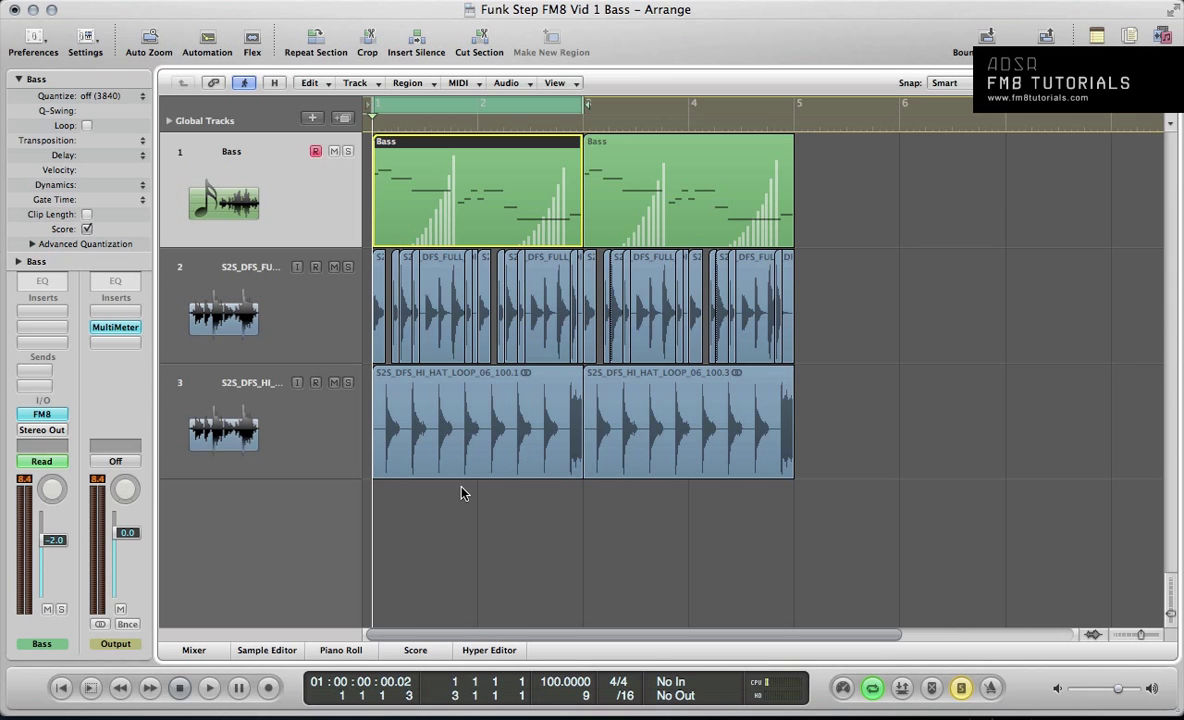
{"action": "key", "text": "v"}
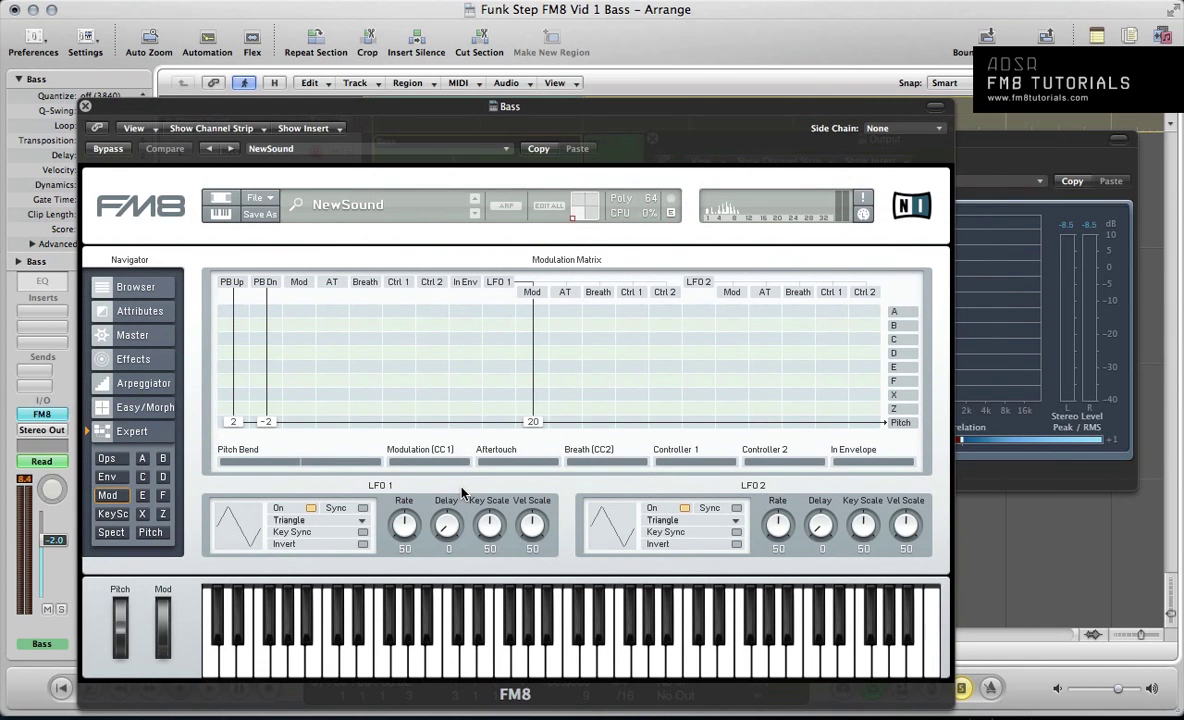
{"action": "key", "text": "v"}
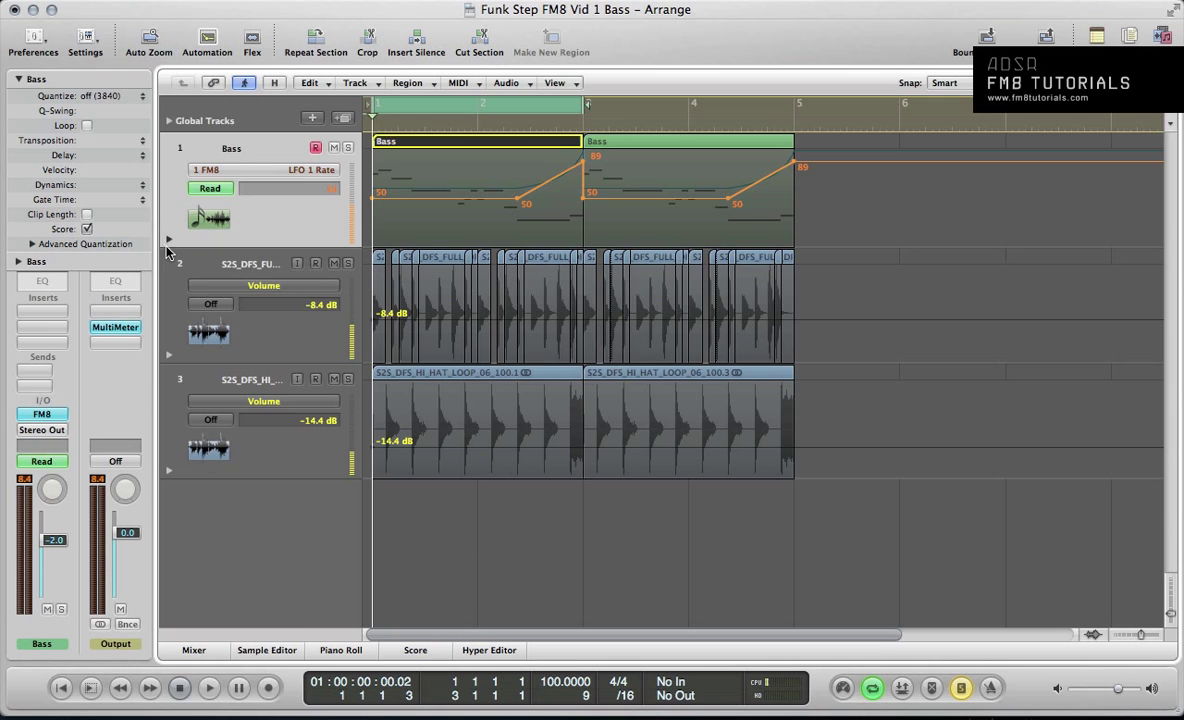
{"action": "left_click", "coordinate": [168, 241]}
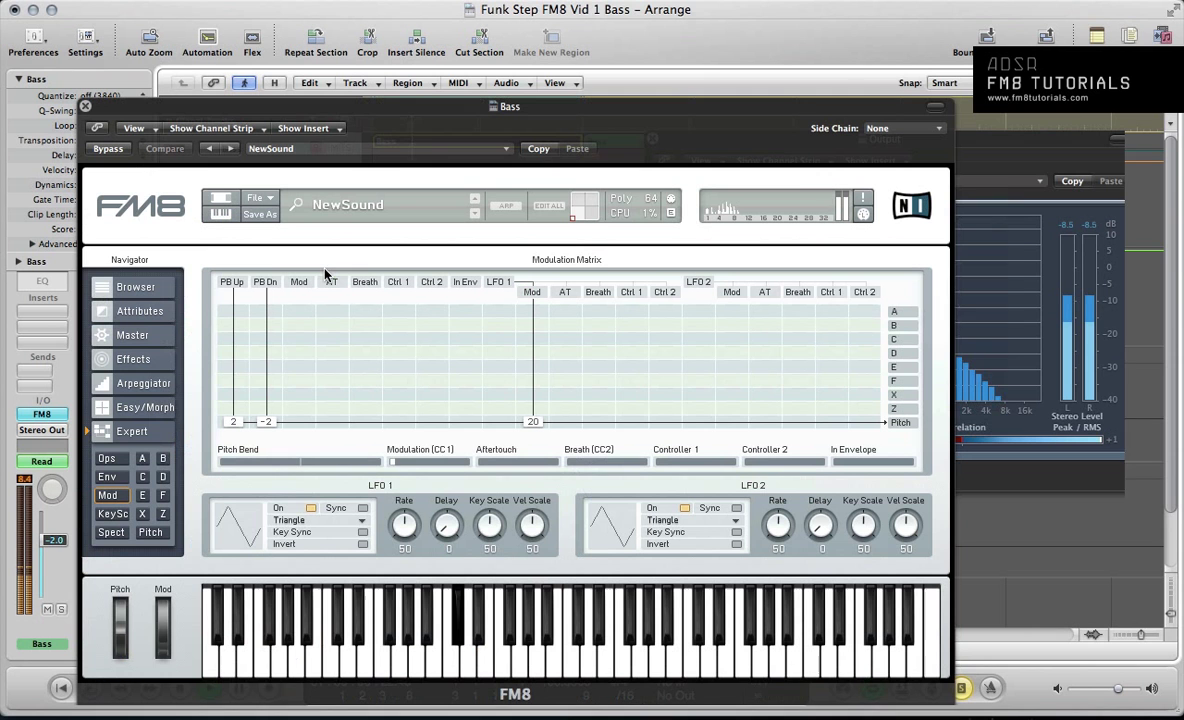
{"action": "key", "text": "v"}
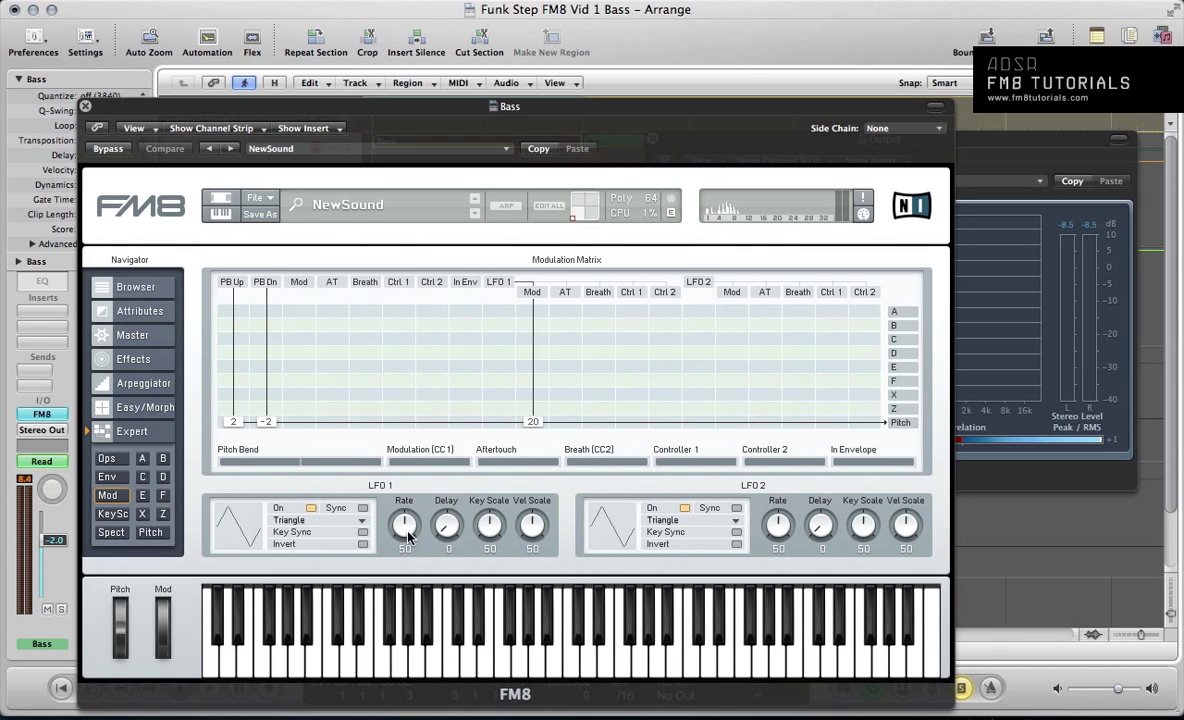
{"action": "key", "text": "v"}
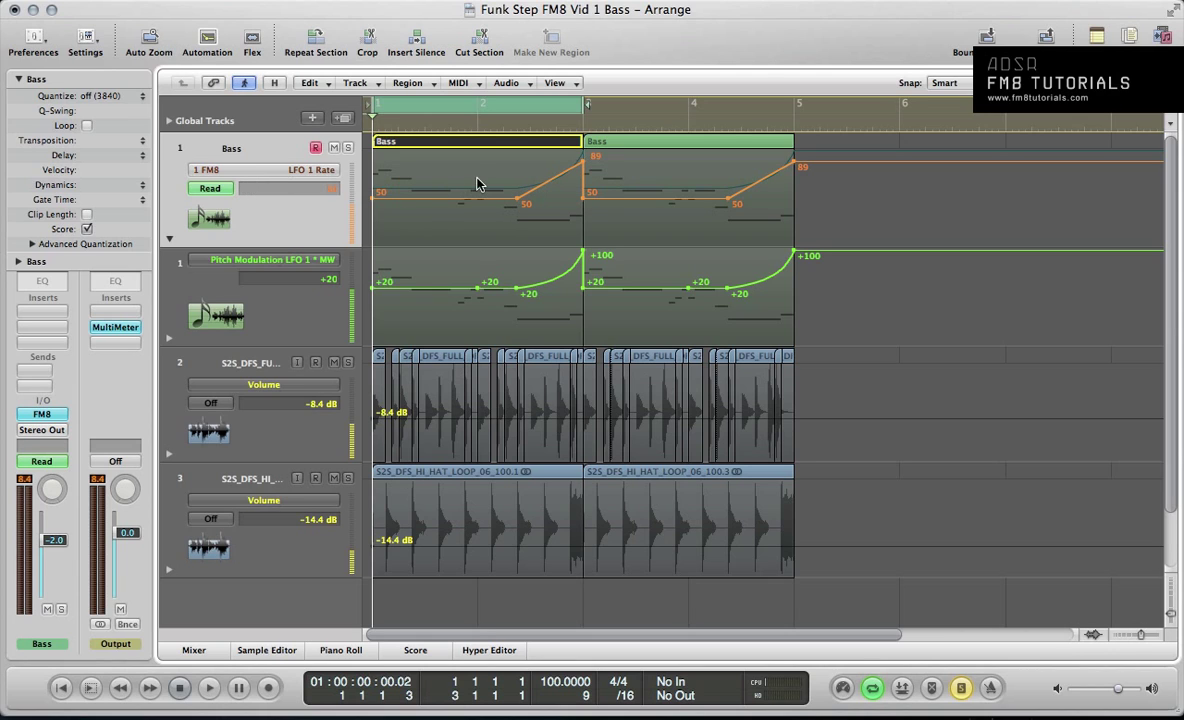
{"action": "left_click", "coordinate": [276, 262]}
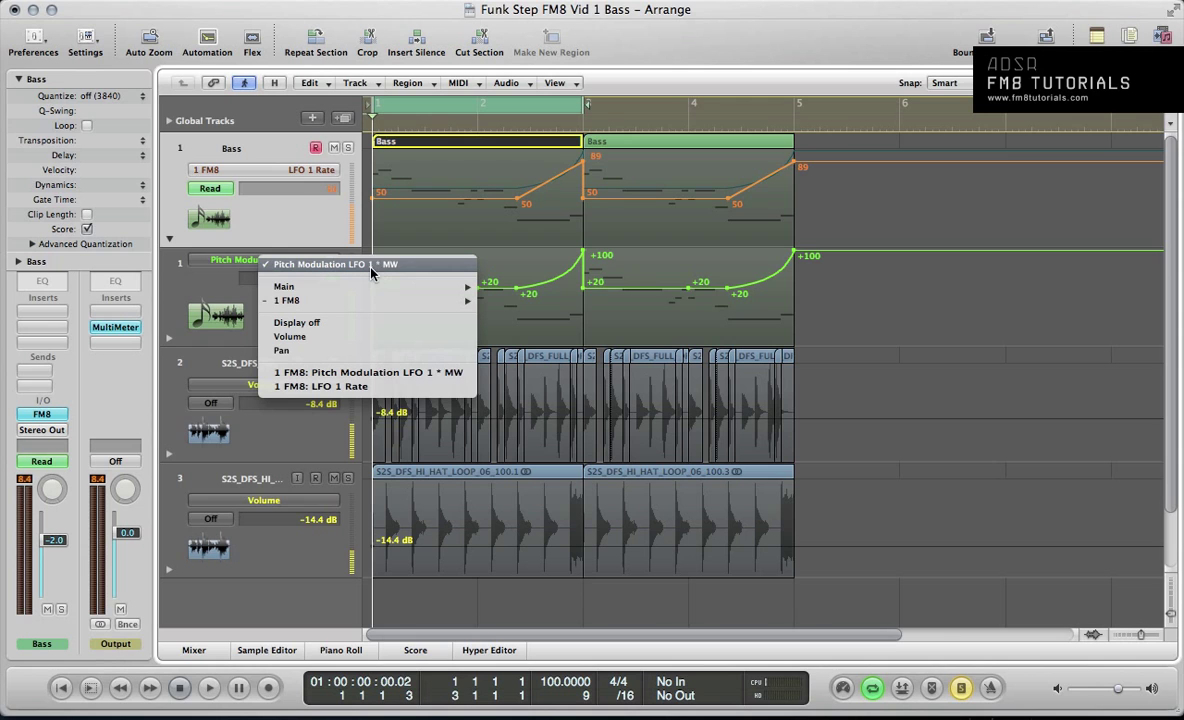
{"action": "left_click", "coordinate": [261, 251]}
{"action": "key", "text": "space"}
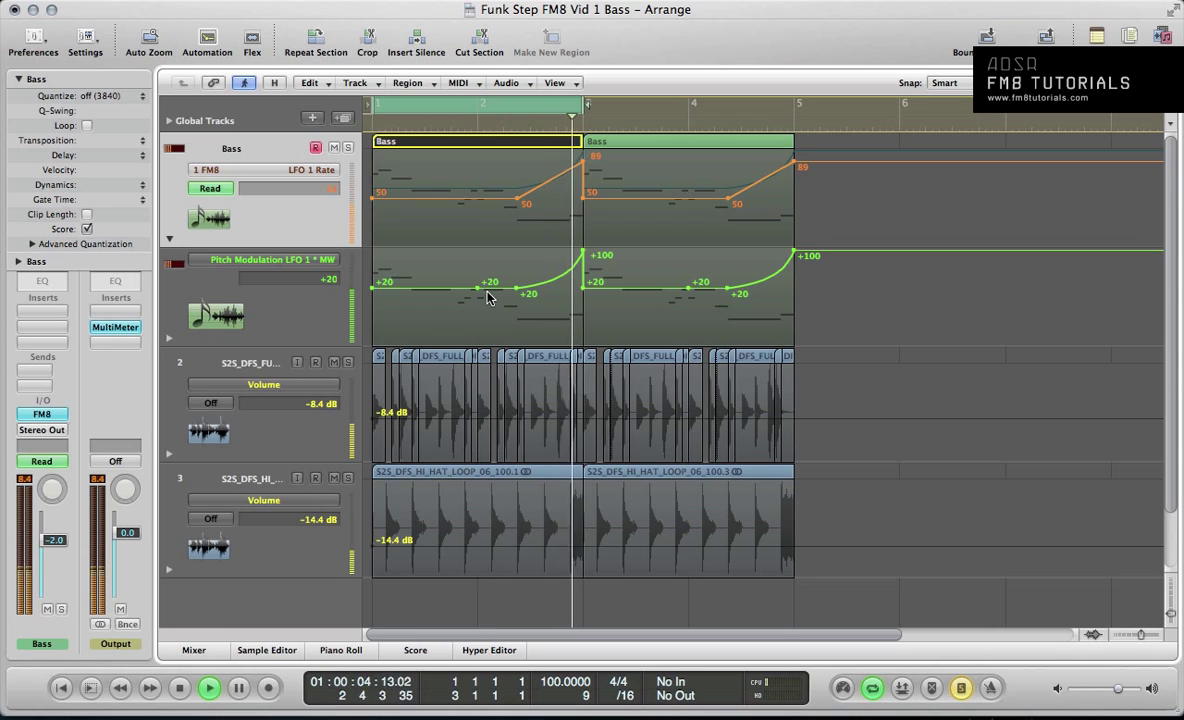
{"action": "key", "text": "space"}
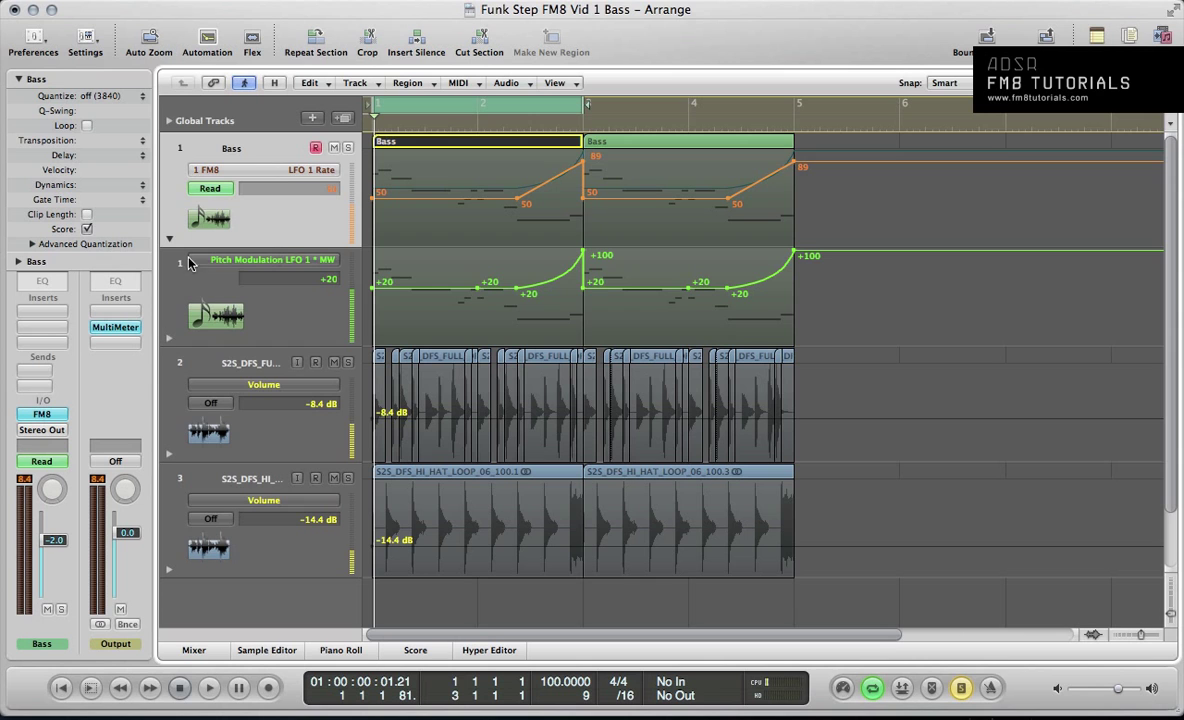
{"action": "left_click", "coordinate": [260, 177]}
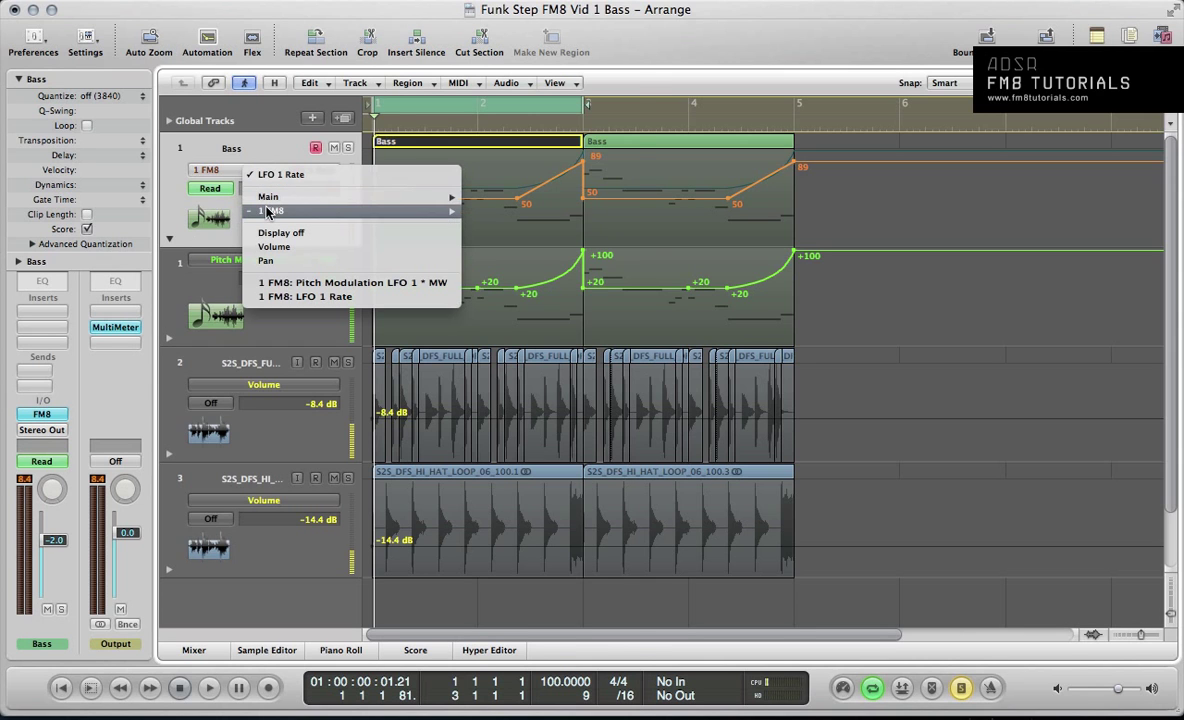
{"action": "mouse_move", "coordinate": [345, 210]}
{"action": "mouse_move", "coordinate": [555, 716]}
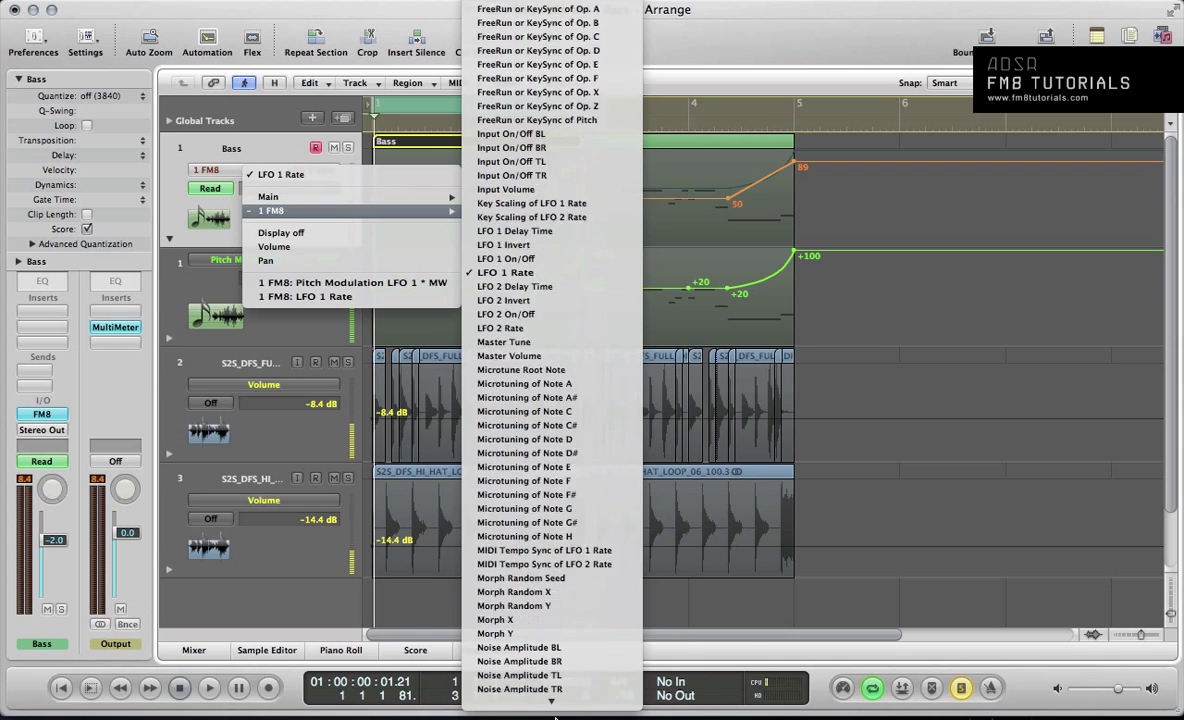
{"action": "left_click", "coordinate": [253, 150]}
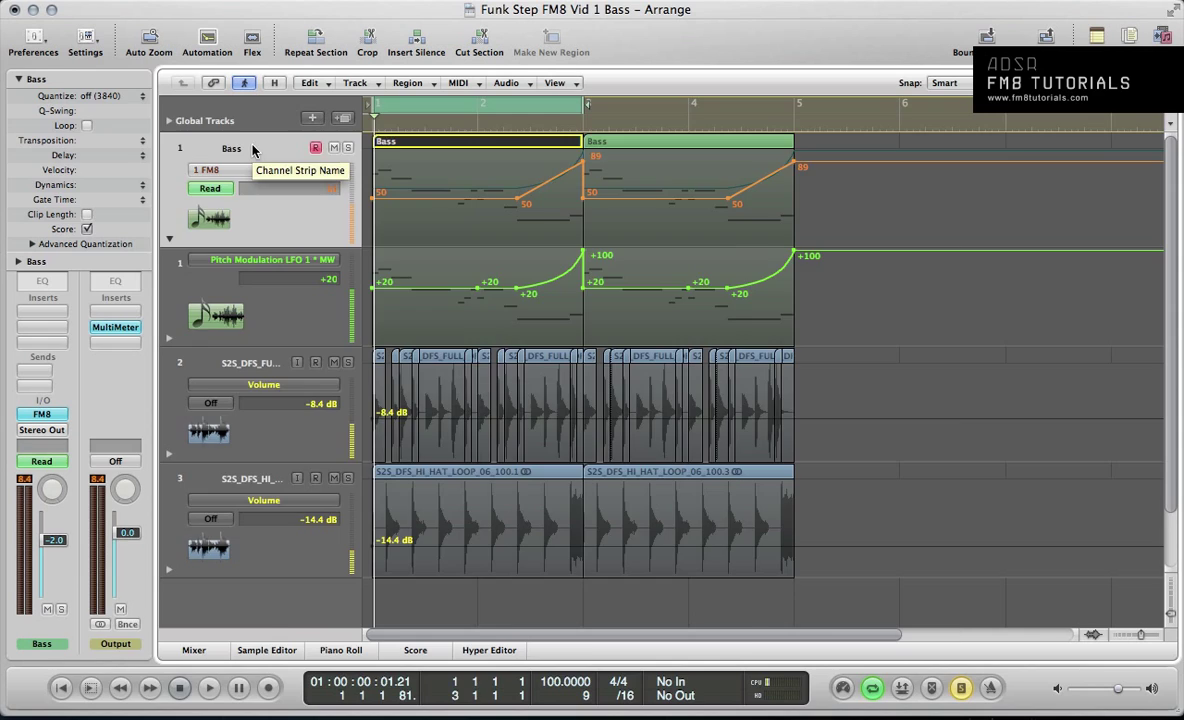
{"action": "double_click", "coordinate": [253, 150]}
{"action": "left_click_drag", "start_coordinate": [259, 121], "coordinate": [341, 48]}
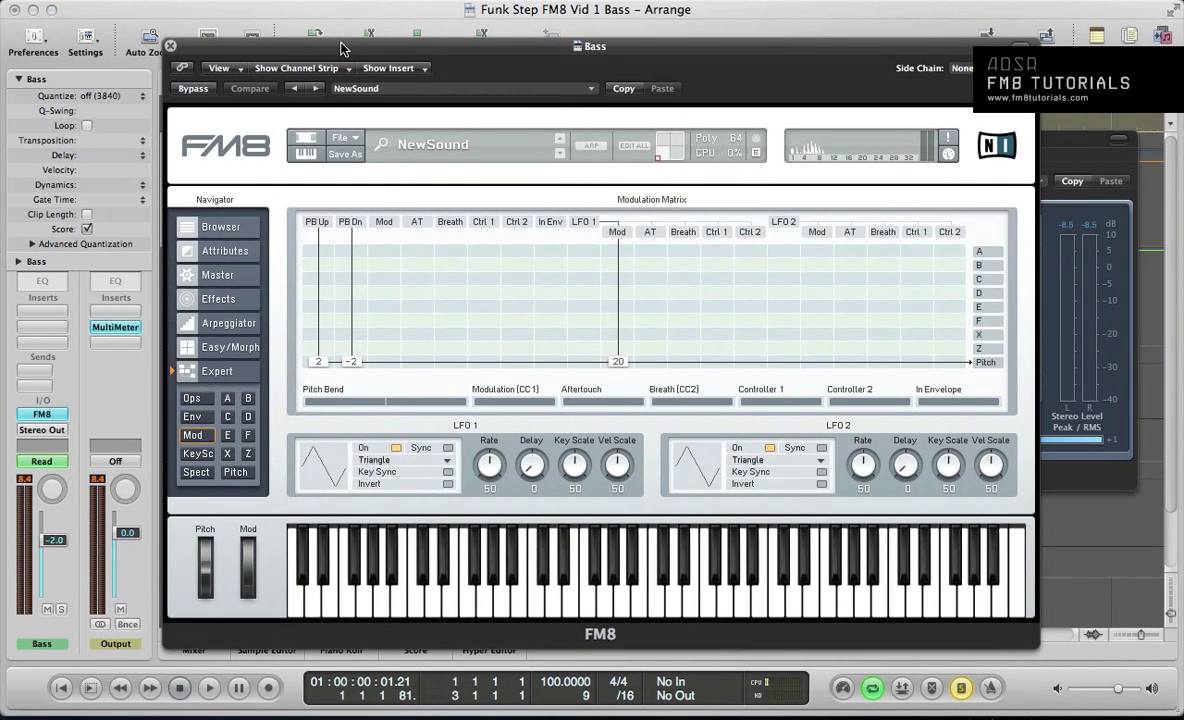
{"action": "key", "text": "super+w"}
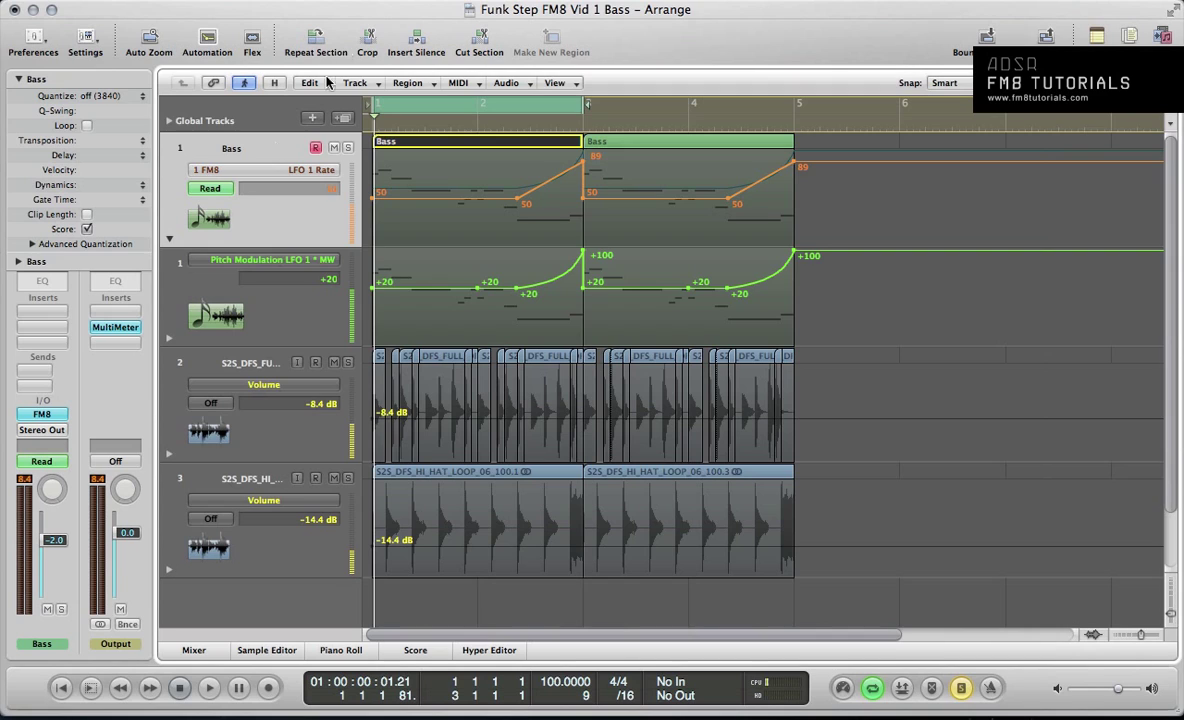
Step: Delete the Bass track's visible LFO 1 Rate automation and set its automation display to off
{"action": "left_click", "coordinate": [794, 166]}
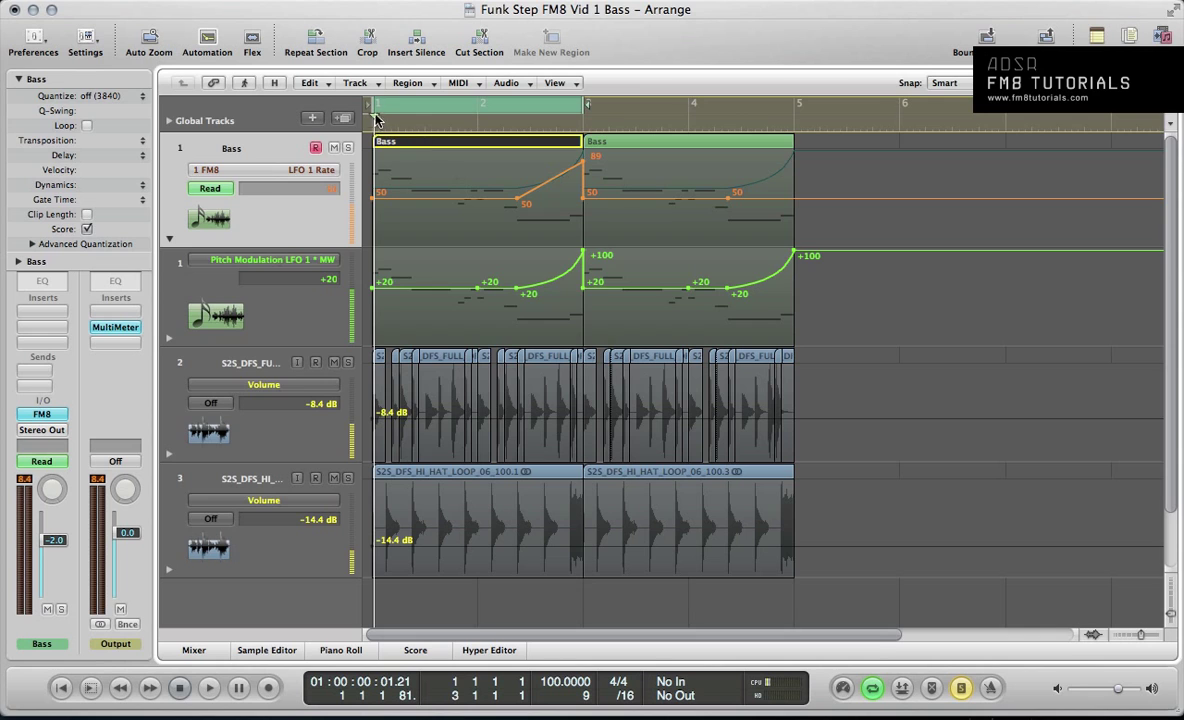
{"action": "left_click", "coordinate": [405, 83]}
{"action": "left_click", "coordinate": [355, 83]}
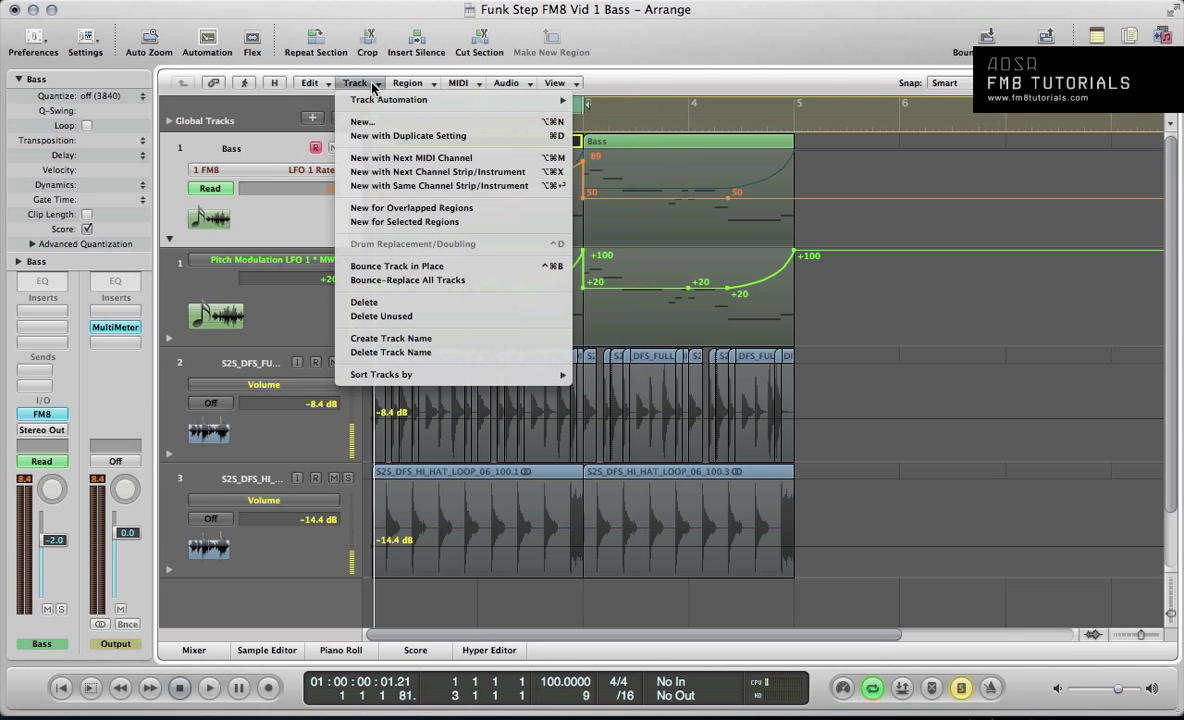
{"action": "mouse_move", "coordinate": [378, 100]}
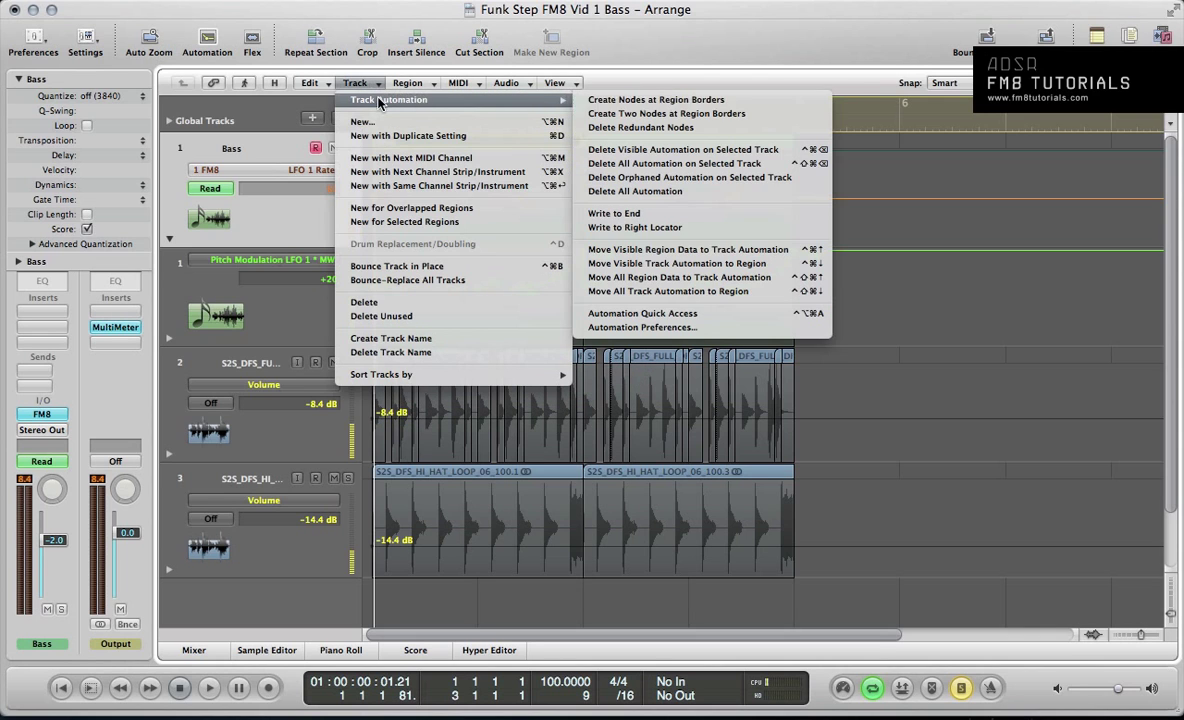
{"action": "left_click", "coordinate": [667, 150]}
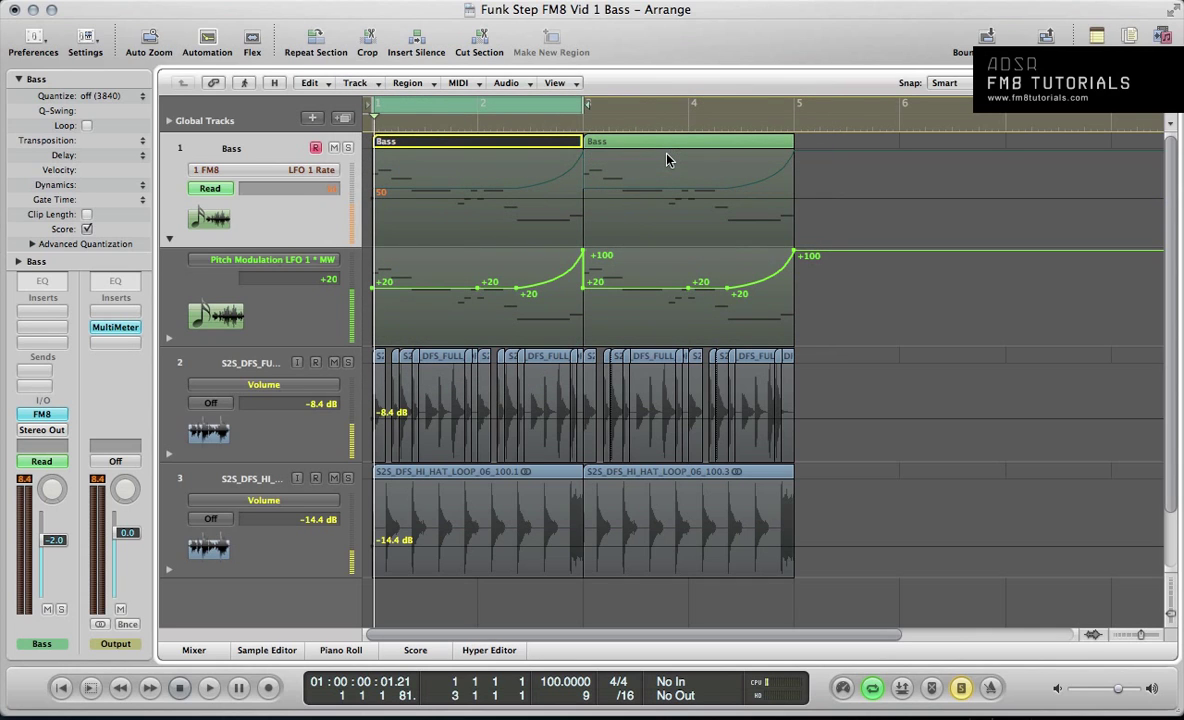
{"action": "left_click", "coordinate": [278, 180]}
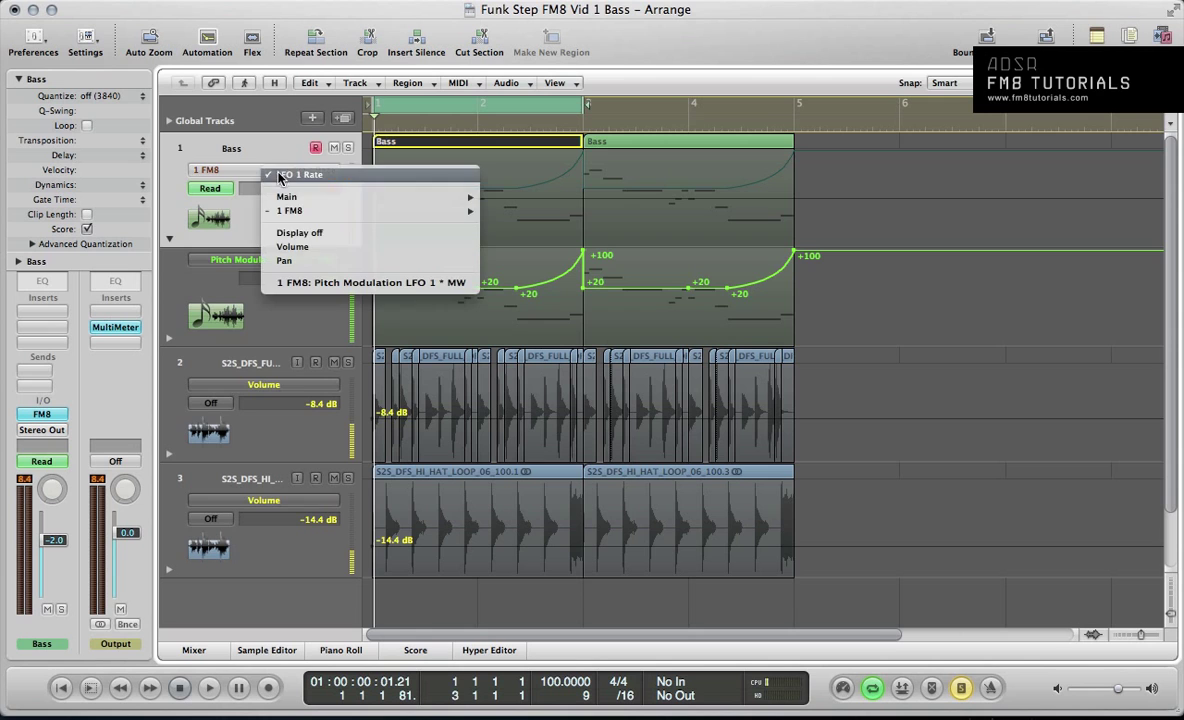
{"action": "left_click", "coordinate": [290, 236]}
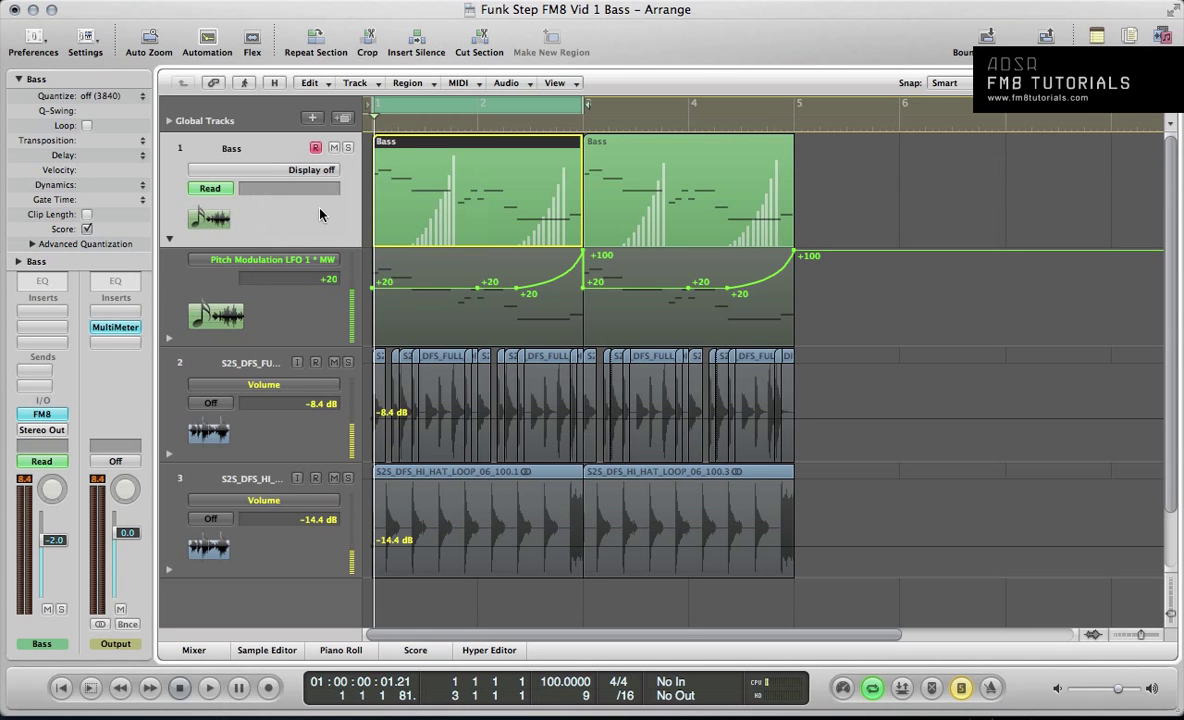
Step: Set the Bass channel to Latch and record a pass holding FM8's LFO 1 Rate at 50
{"action": "key", "text": "v"}
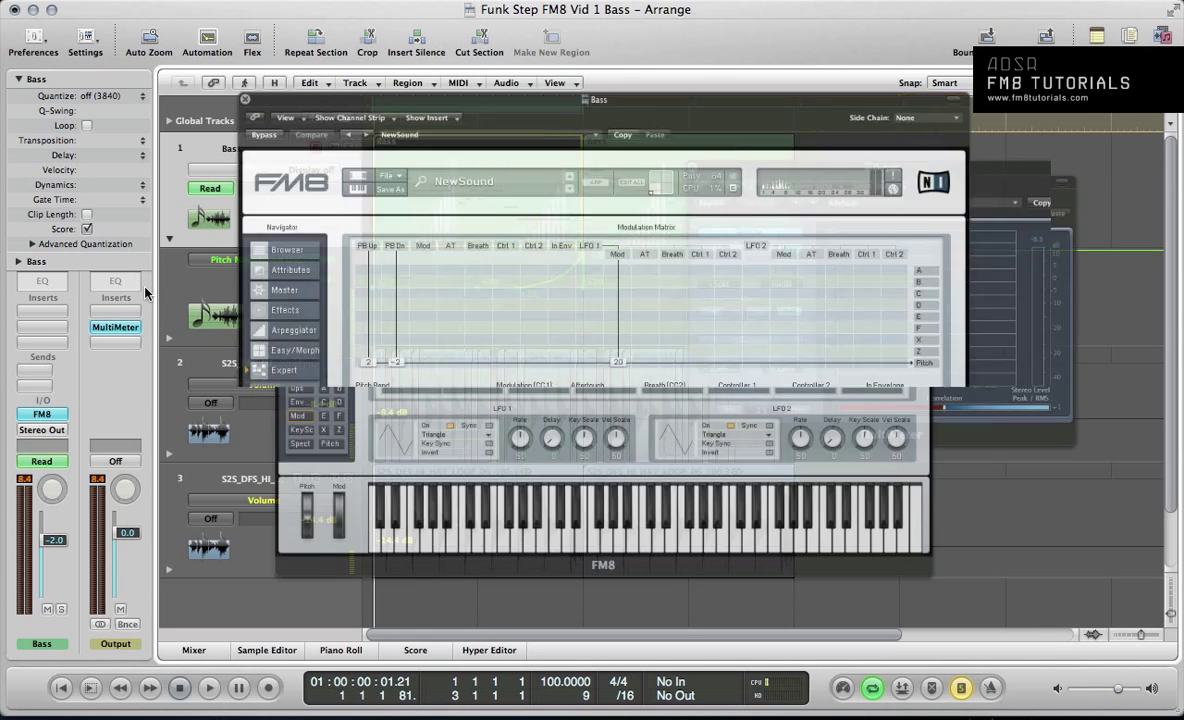
{"action": "key", "text": "space"}
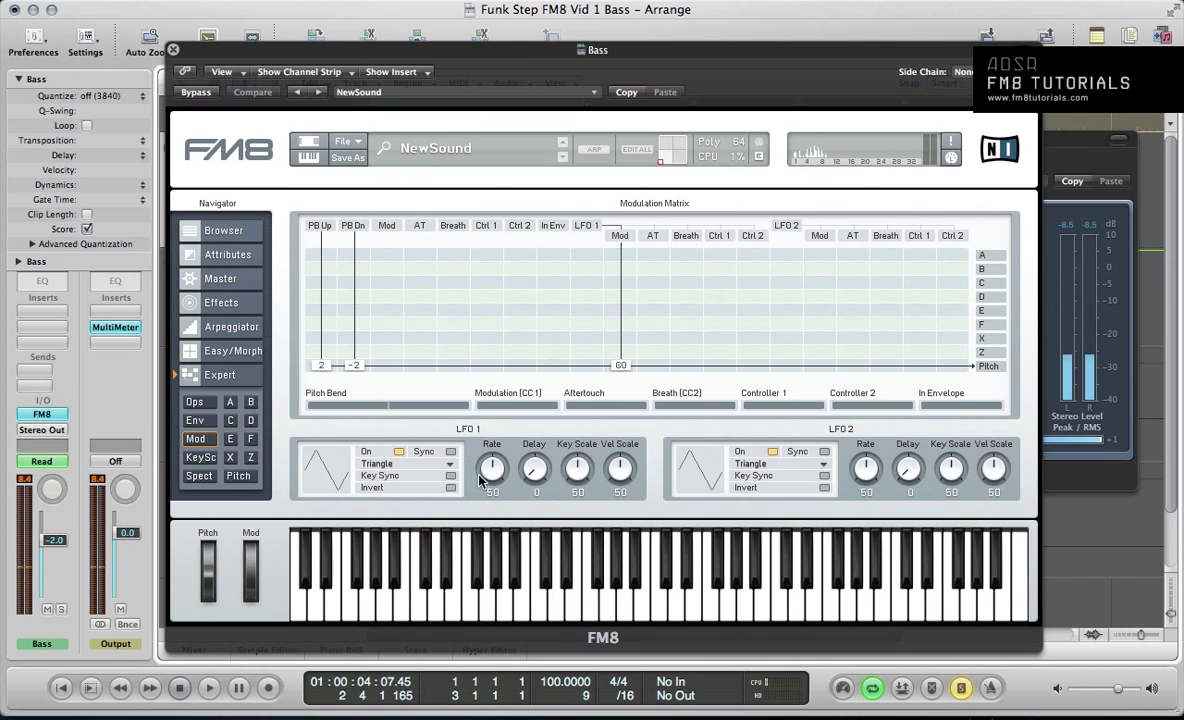
{"action": "left_click", "coordinate": [41, 464]}
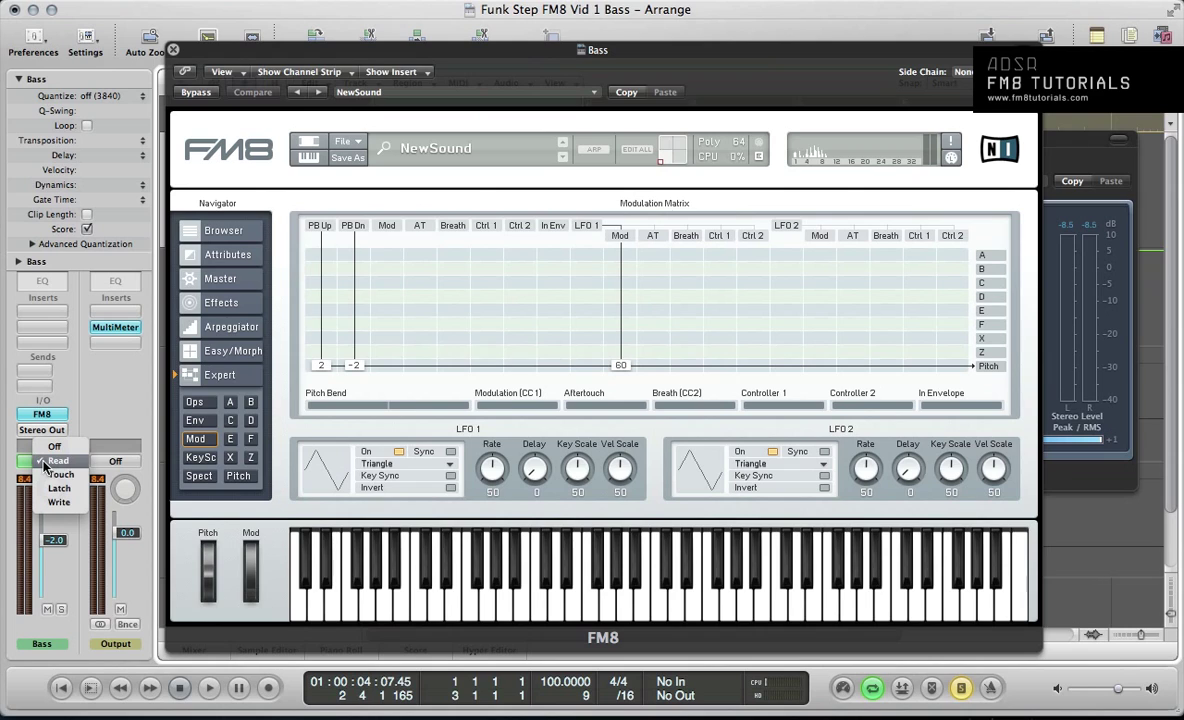
{"action": "left_click", "coordinate": [58, 488]}
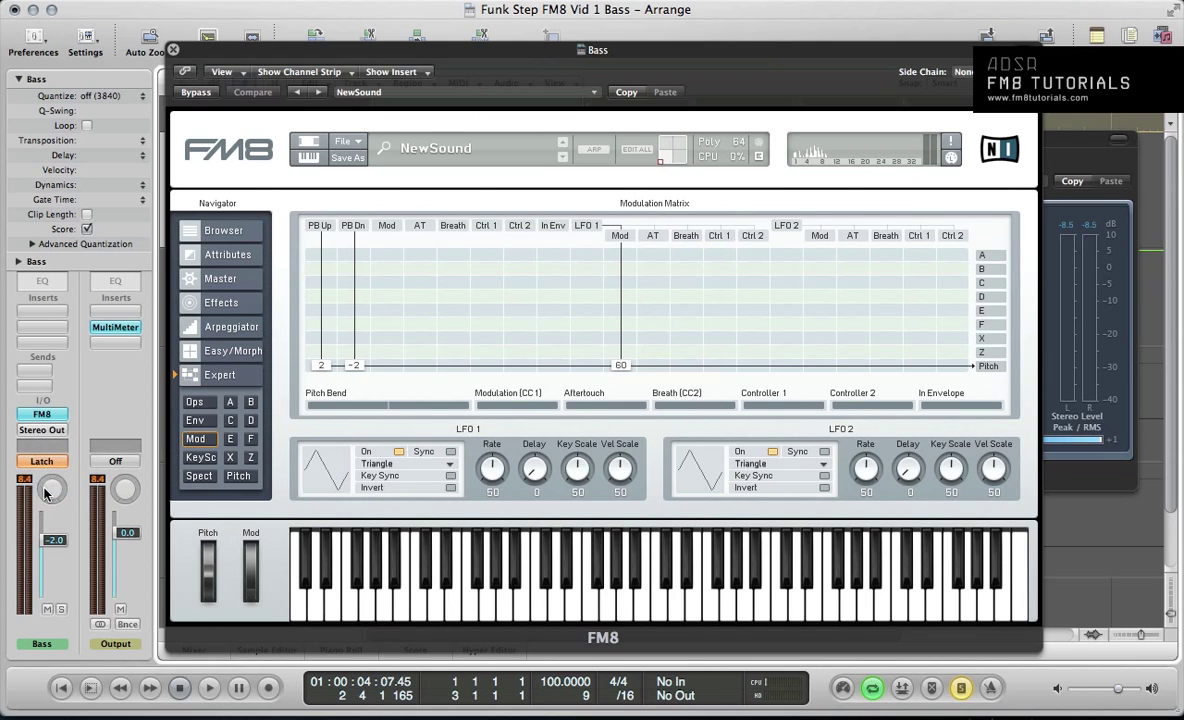
{"action": "key", "text": "space"}
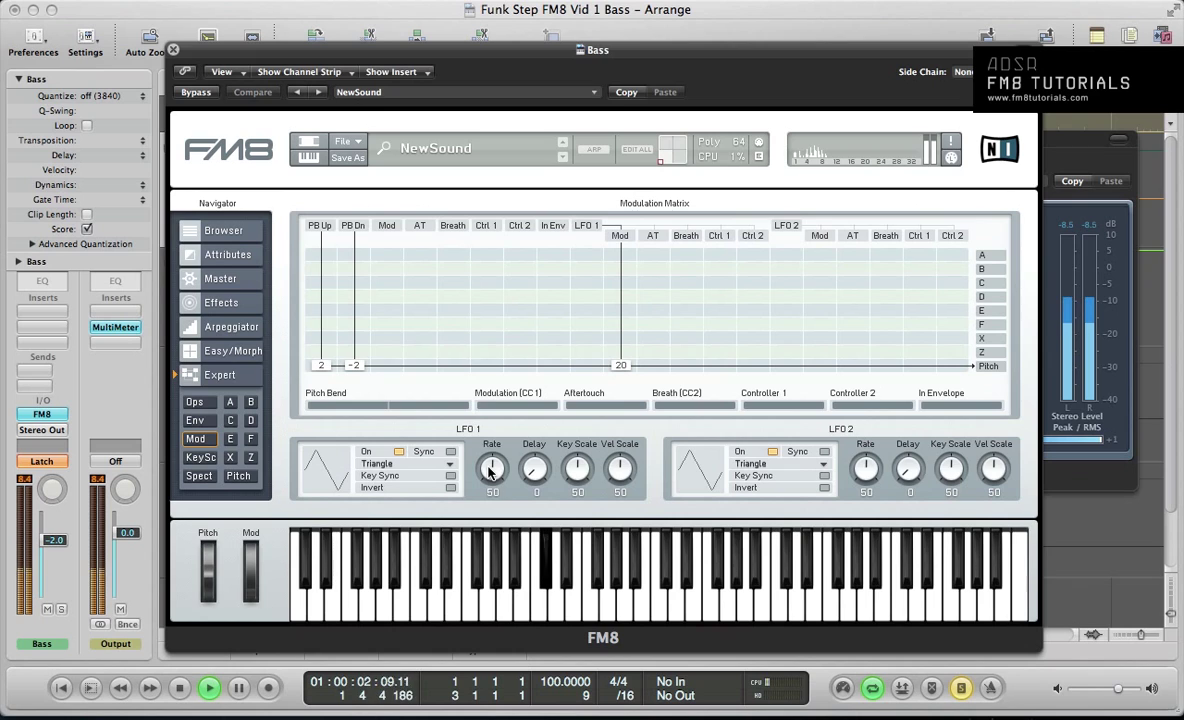
{"action": "key", "text": "space"}
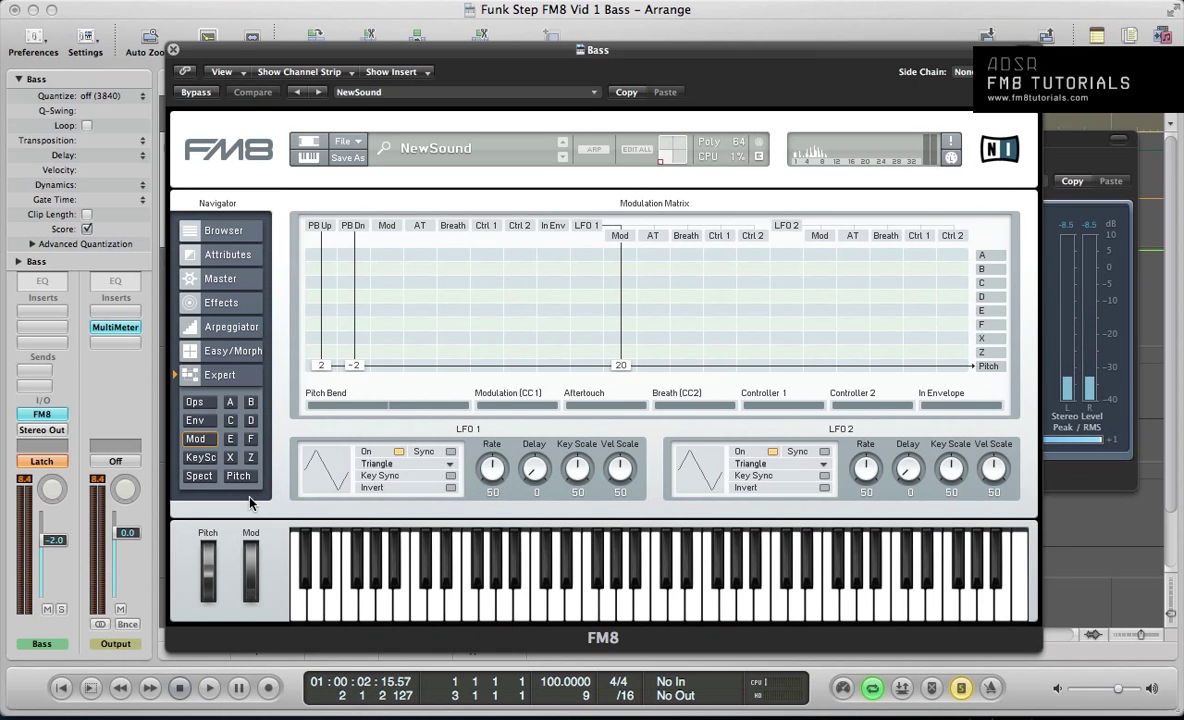
Step: Recheck FM8 and the Bass track's automation parameter list, leaving the parameter unchanged
{"action": "key", "text": "v"}
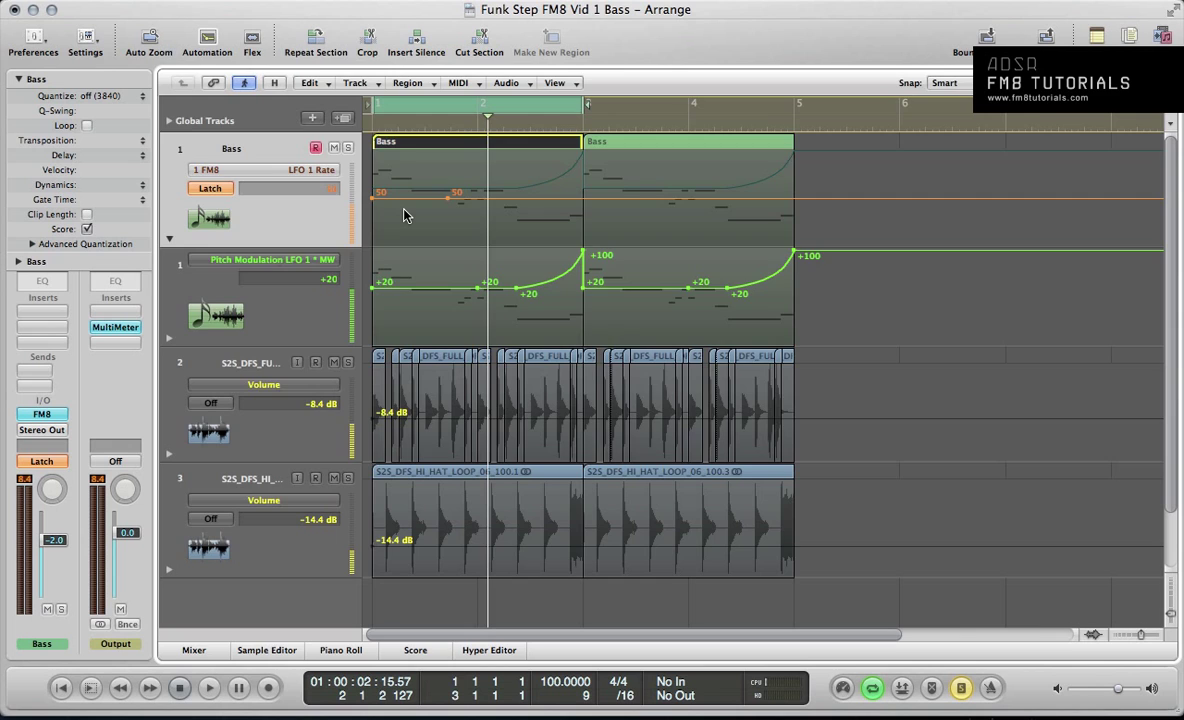
{"action": "key", "text": "v"}
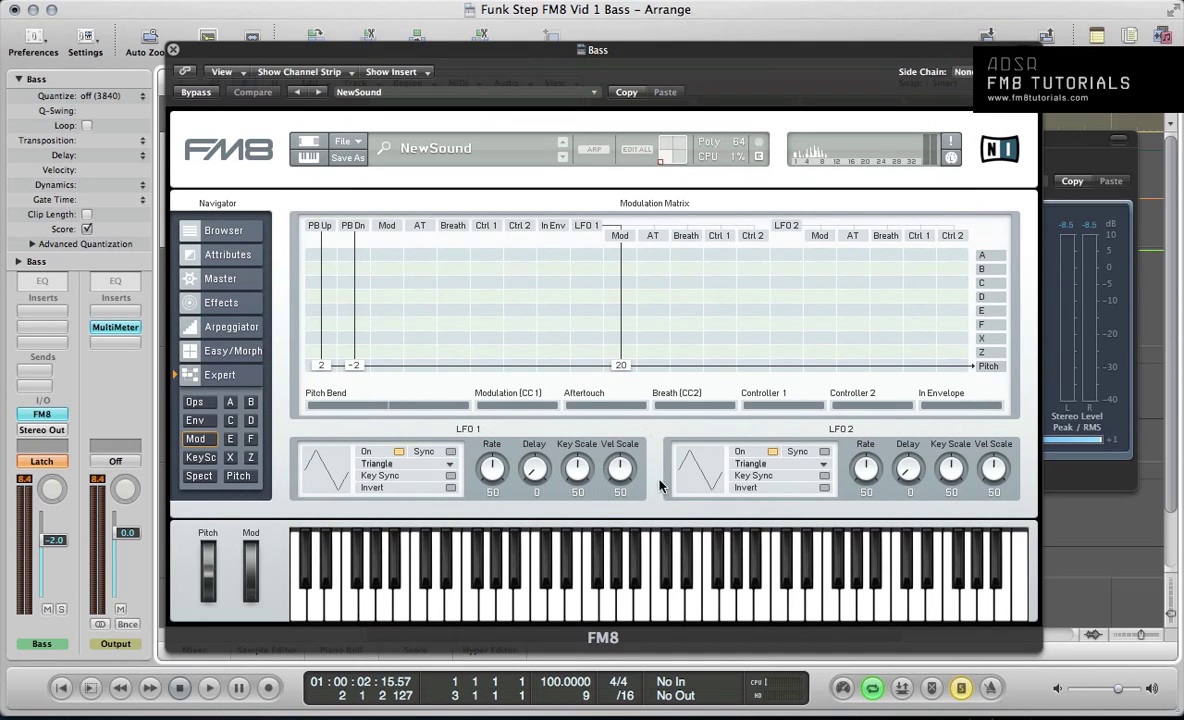
{"action": "key", "text": "v"}
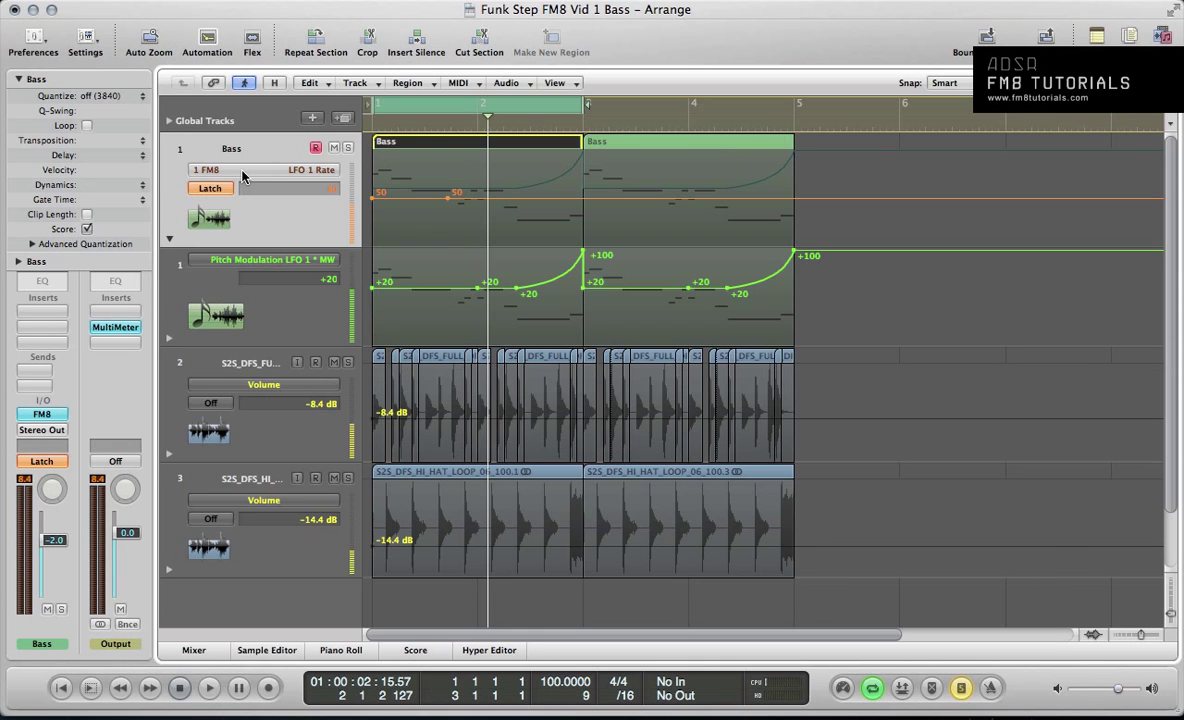
{"action": "left_click", "coordinate": [236, 169]}
{"action": "mouse_move", "coordinate": [240, 209]}
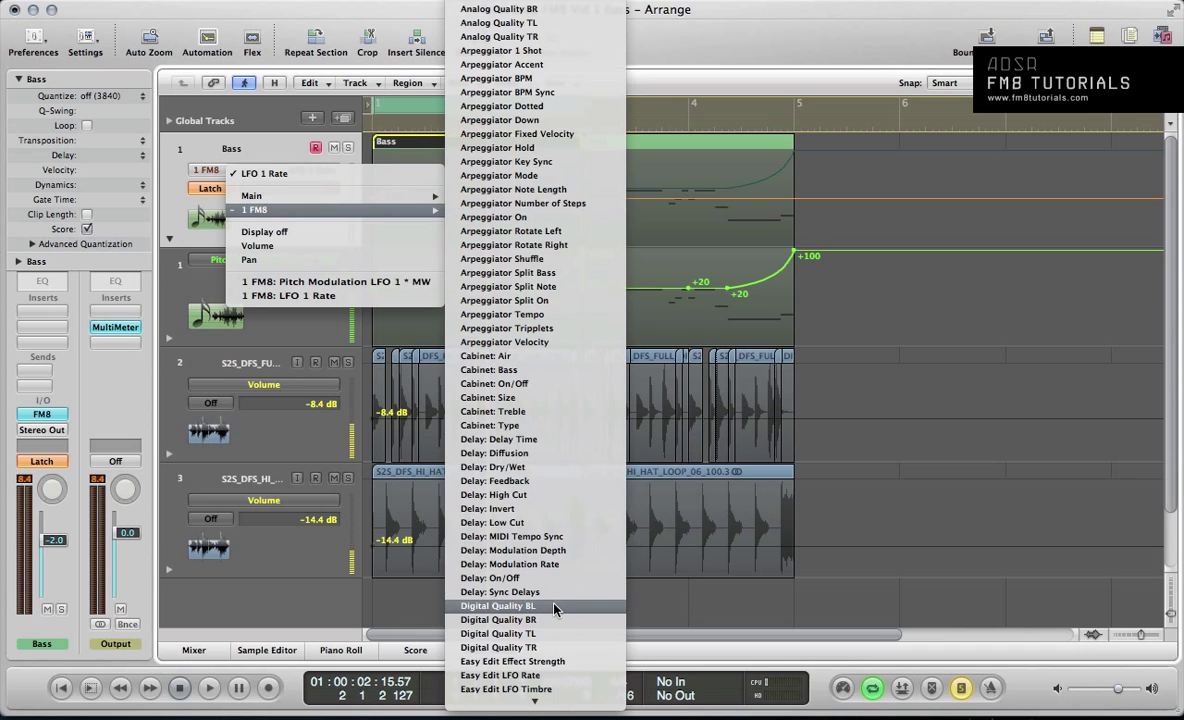
{"action": "left_click", "coordinate": [148, 176]}
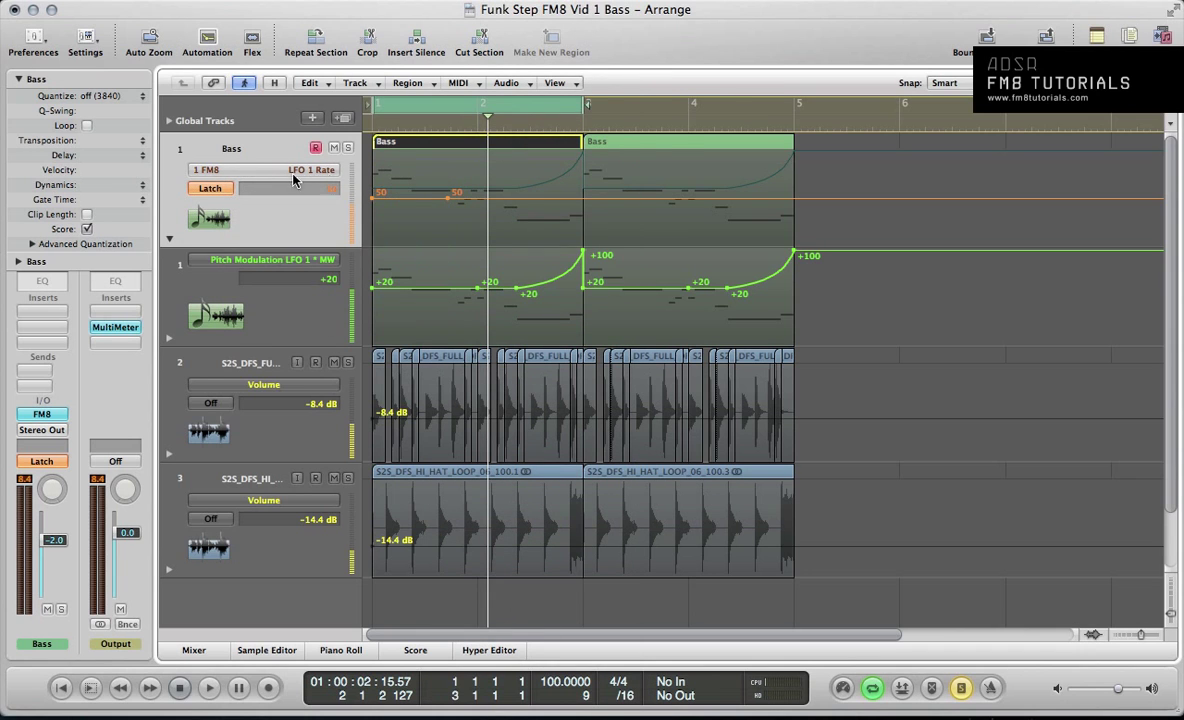
Step: Return Bass to Read mode, add an LFO 1 Rate node at bar 3 raised to 88, and audition it
{"action": "left_click", "coordinate": [207, 190]}
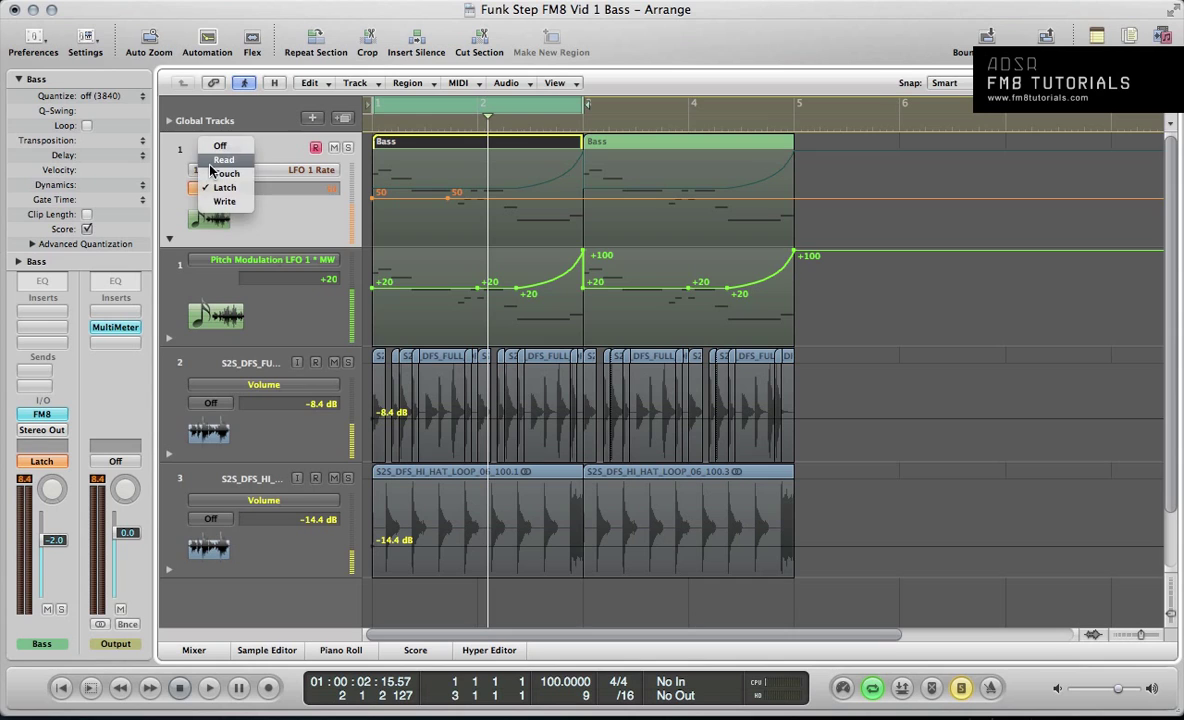
{"action": "left_click", "coordinate": [210, 168]}
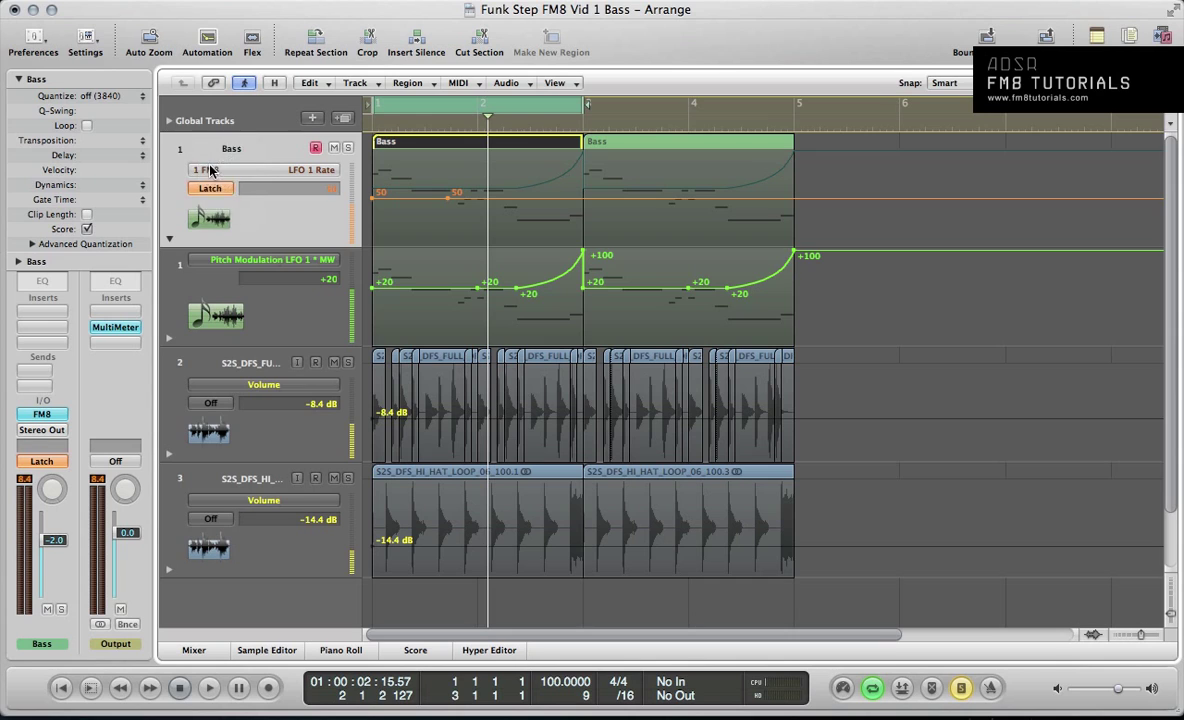
{"action": "left_click", "coordinate": [512, 199]}
{"action": "left_click_drag", "start_coordinate": [575, 205], "coordinate": [582, 156]}
{"action": "key", "text": "space"}
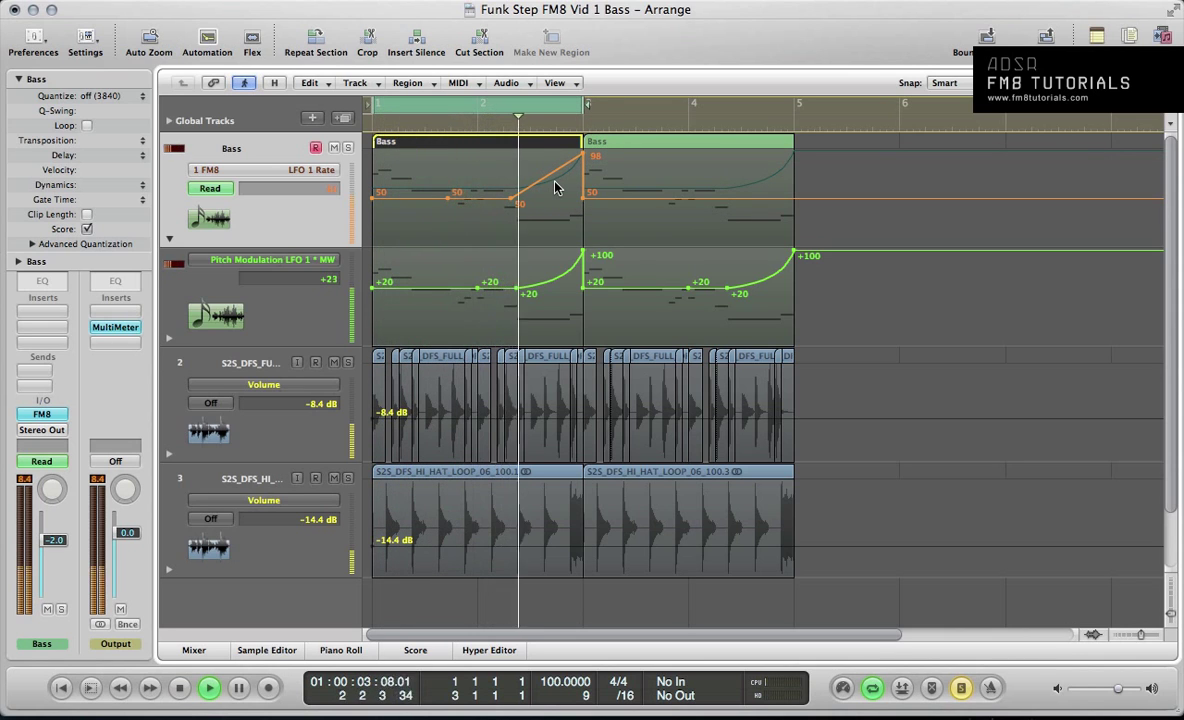
{"action": "key", "text": "space"}
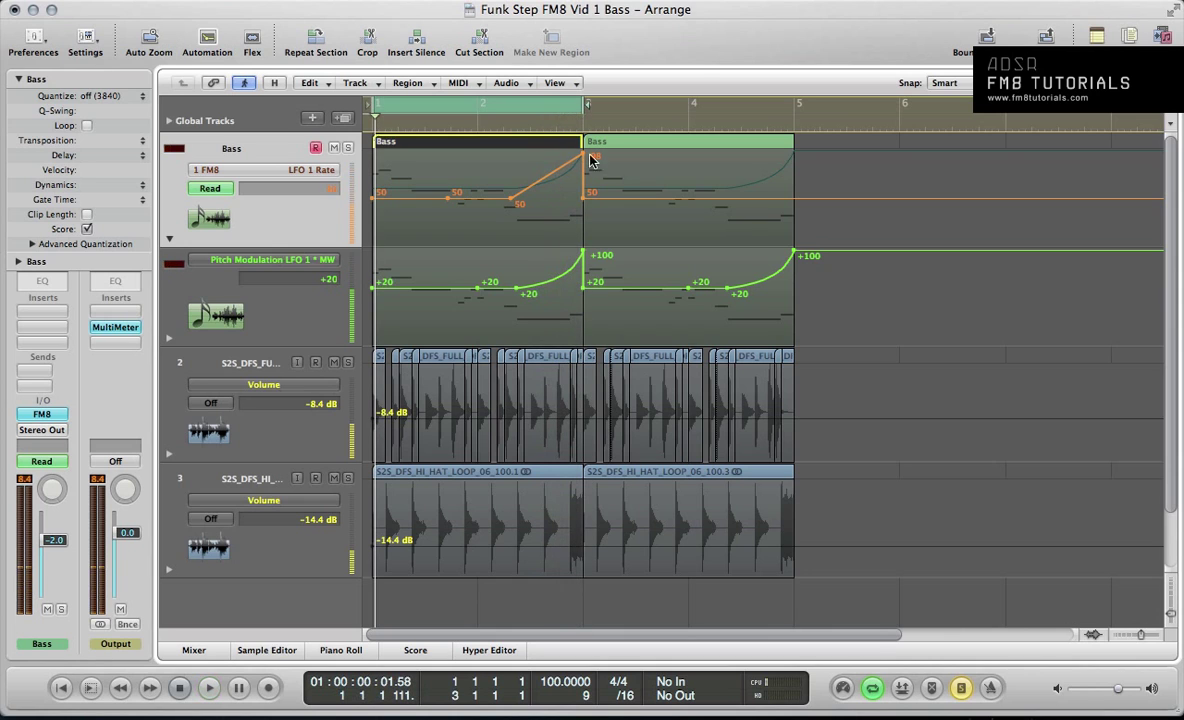
Step: Delete the second Bass region but keep its automation (Don't Erase)
{"action": "left_click", "coordinate": [626, 147]}
{"action": "key", "text": "Delete"}
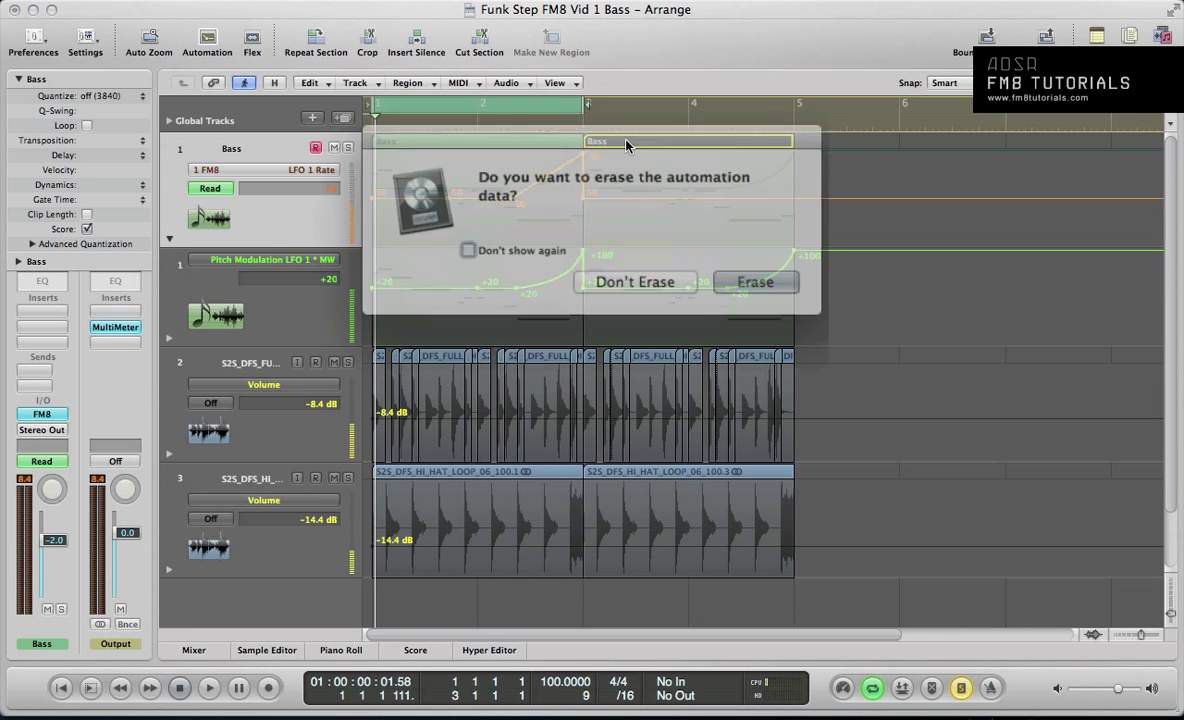
{"action": "left_click", "coordinate": [660, 251]}
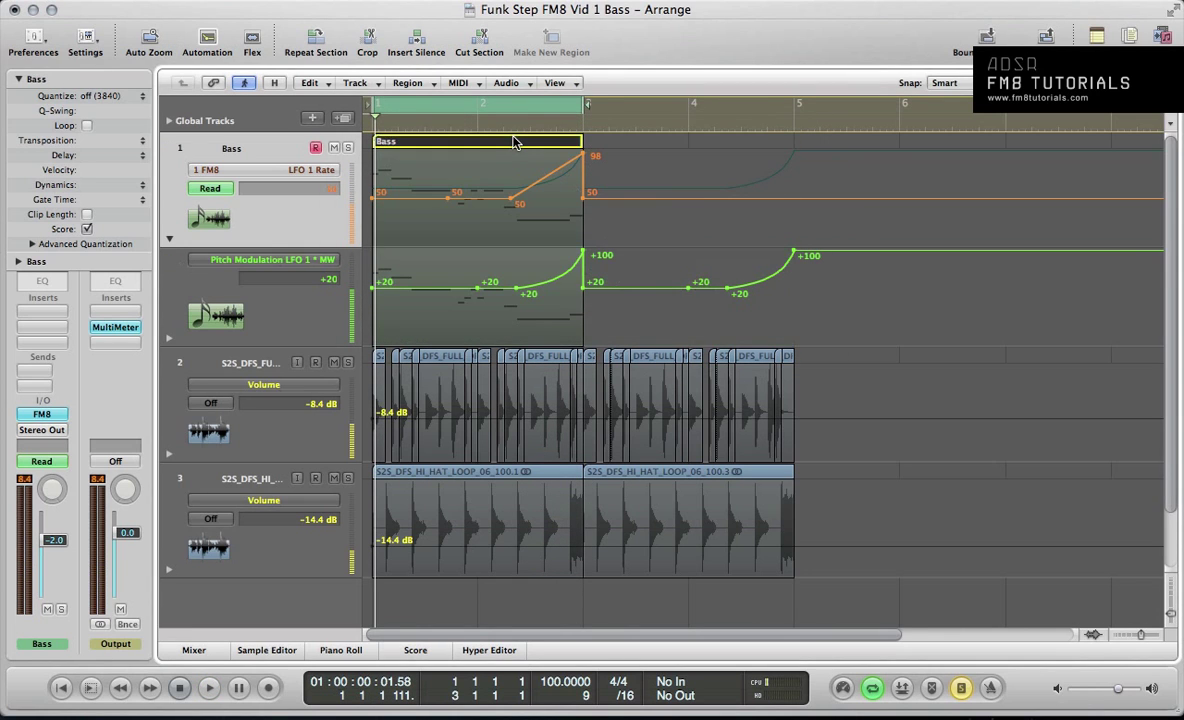
Step: Copy the first Bass region with its automation to bar 3 and loop bars 1 to 5
{"action": "left_click_drag", "start_coordinate": [513, 142], "coordinate": [719, 147]}
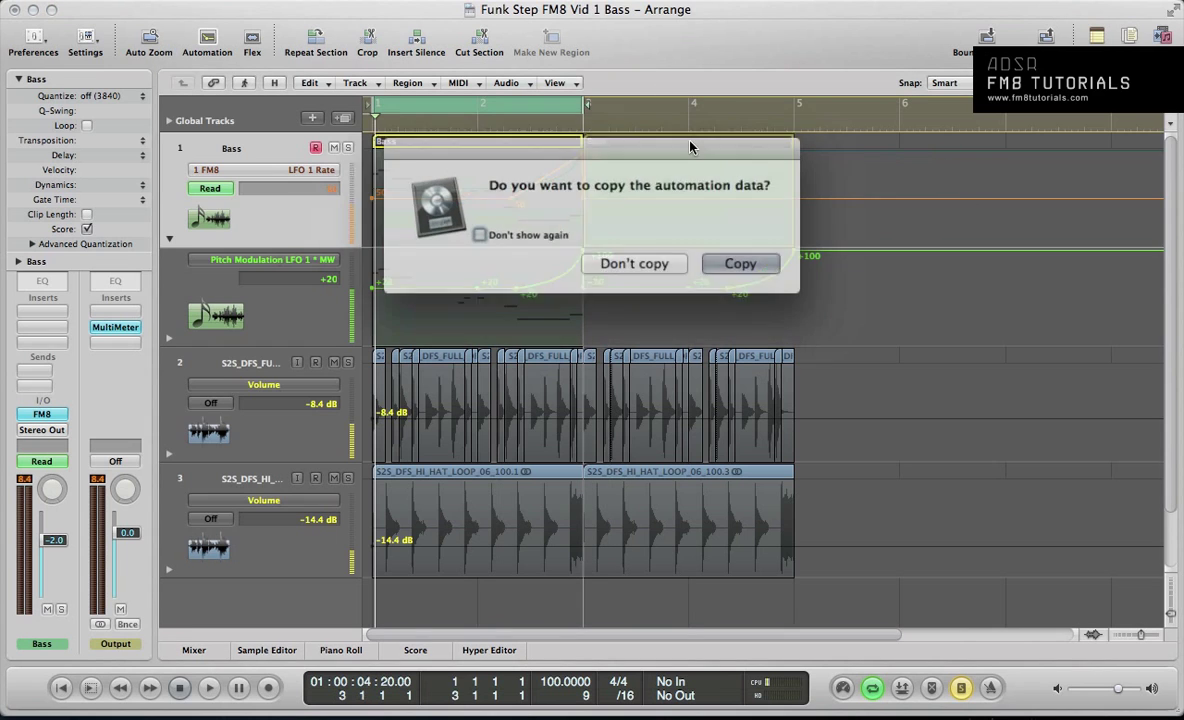
{"action": "left_click", "coordinate": [735, 262]}
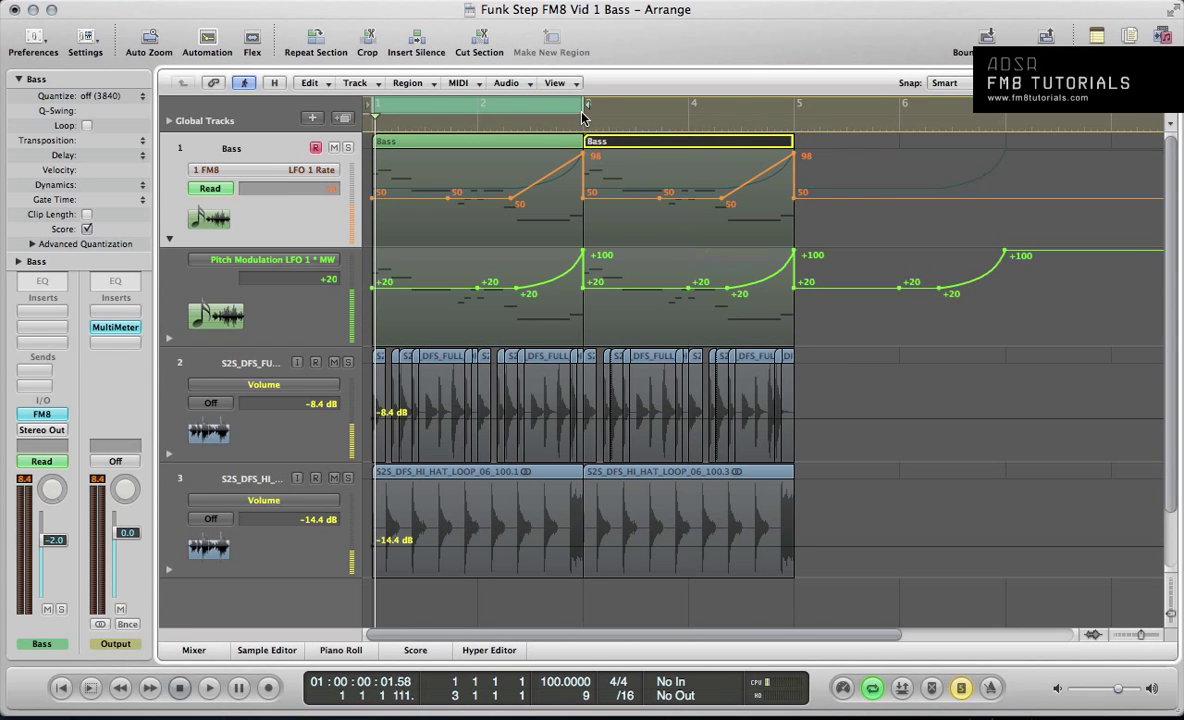
{"action": "left_click_drag", "start_coordinate": [581, 117], "coordinate": [794, 119]}
{"action": "key", "text": "a"}
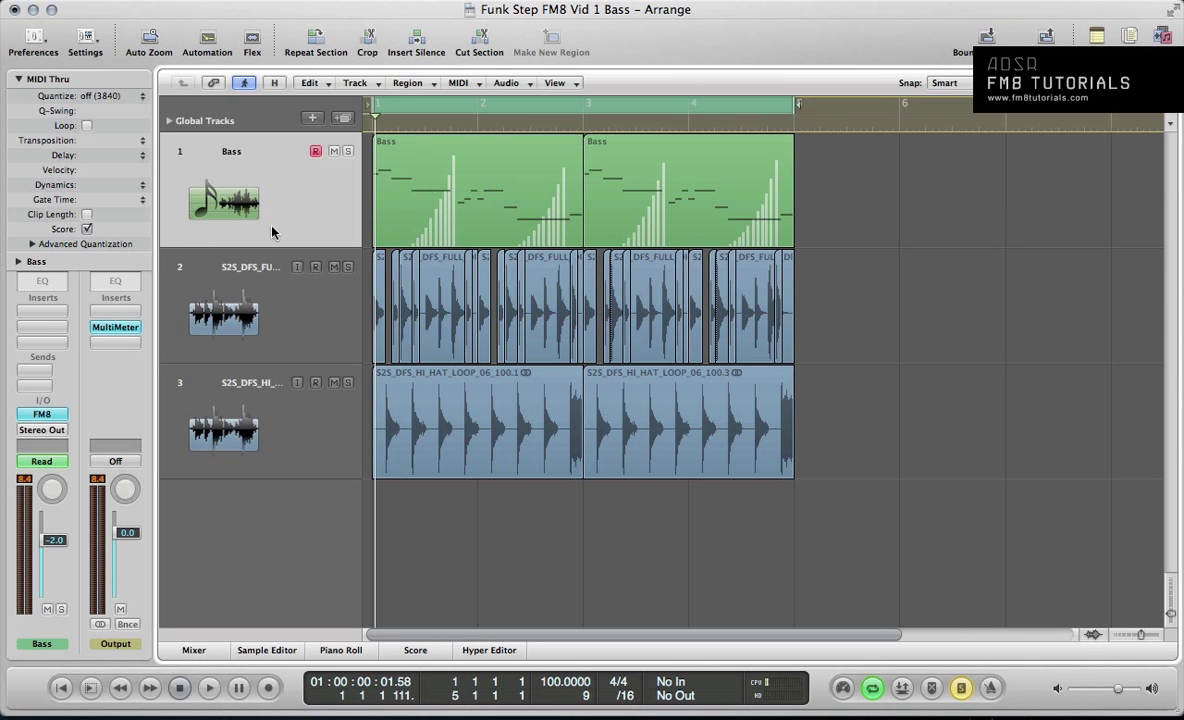
{"action": "key", "text": "space"}
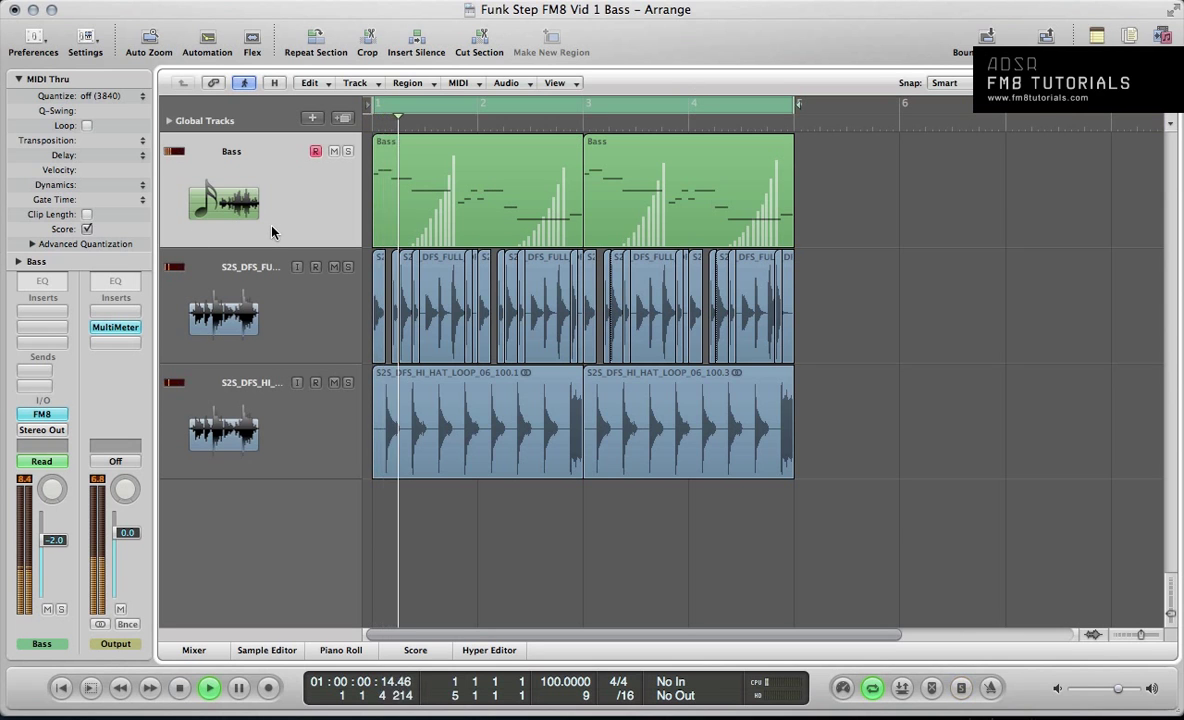
{"action": "key", "text": "v"}
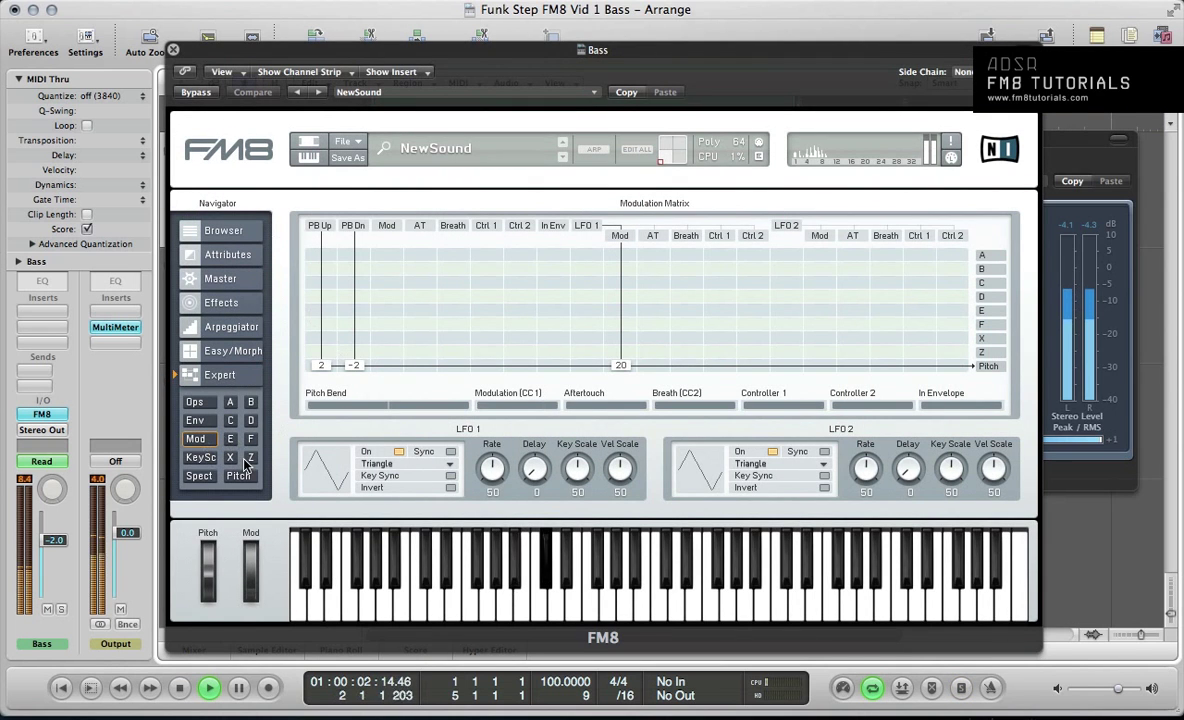
{"action": "left_click", "coordinate": [251, 457]}
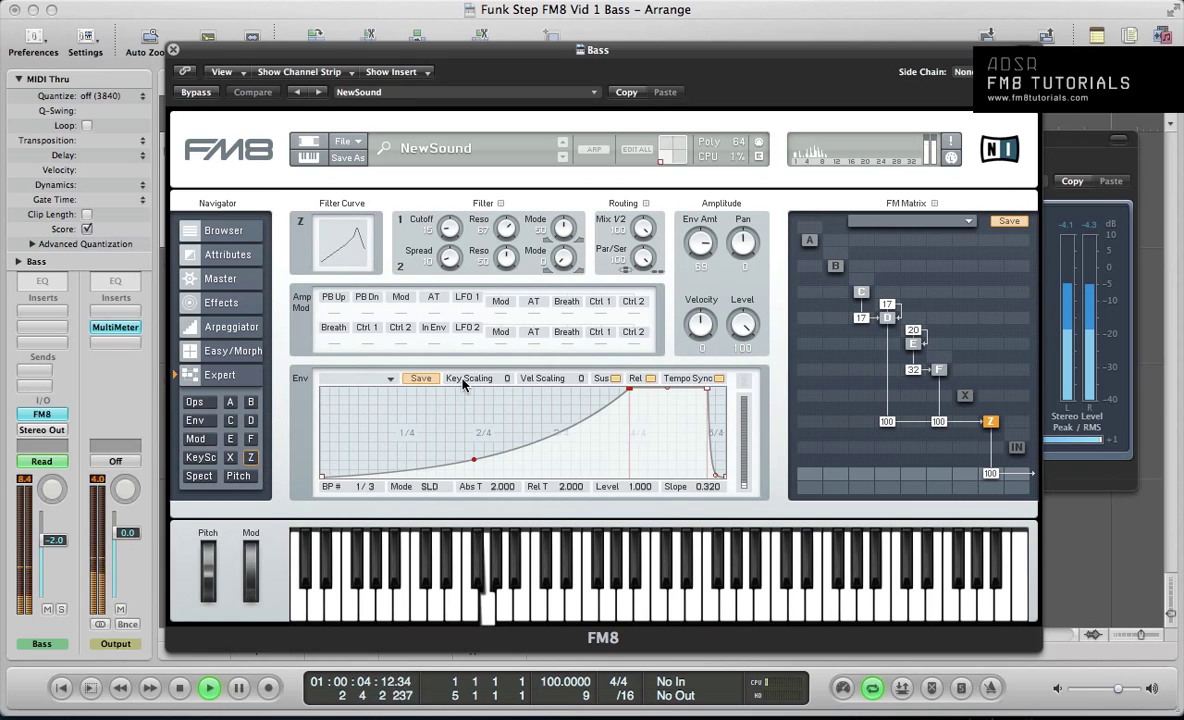
{"action": "key", "text": "space"}
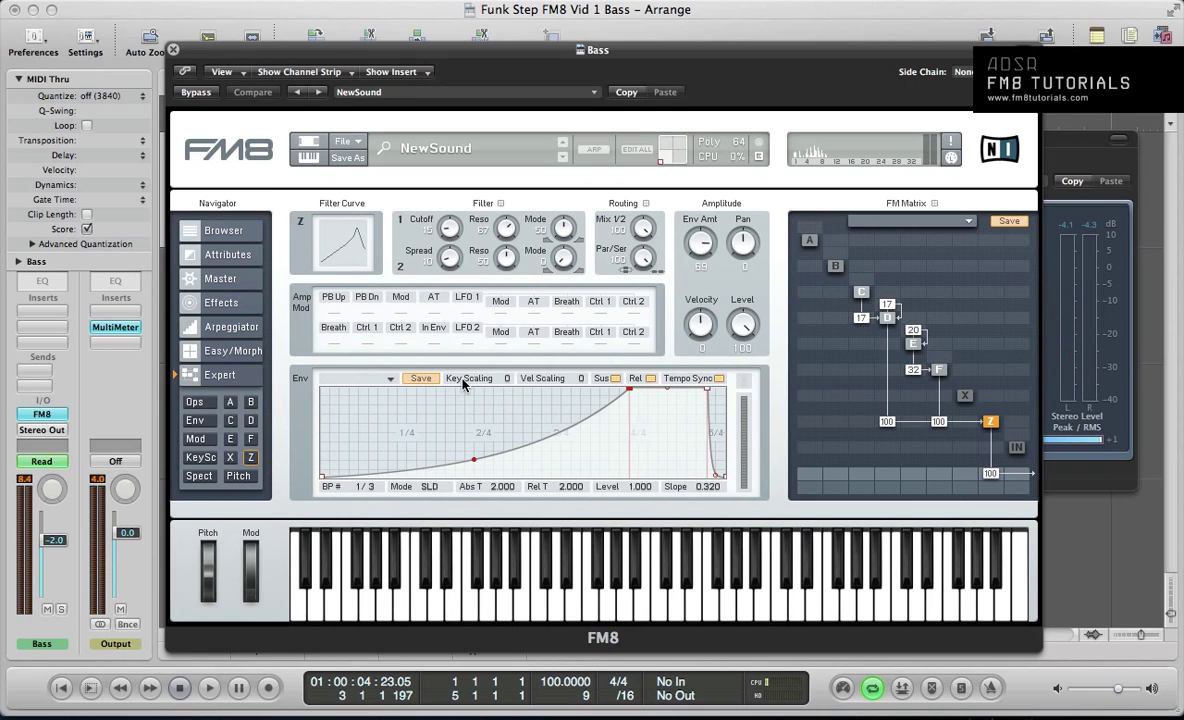
{"action": "key", "text": "super+w"}
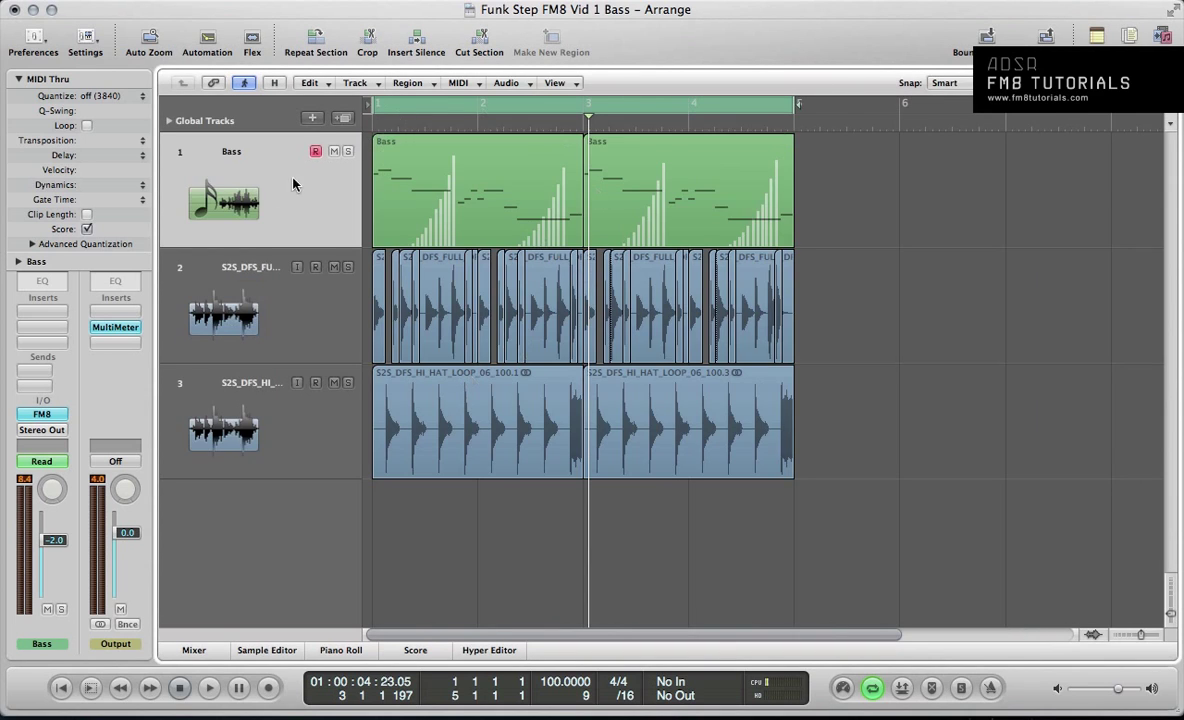
{"action": "left_click", "coordinate": [267, 200]}
{"action": "key", "text": "a"}
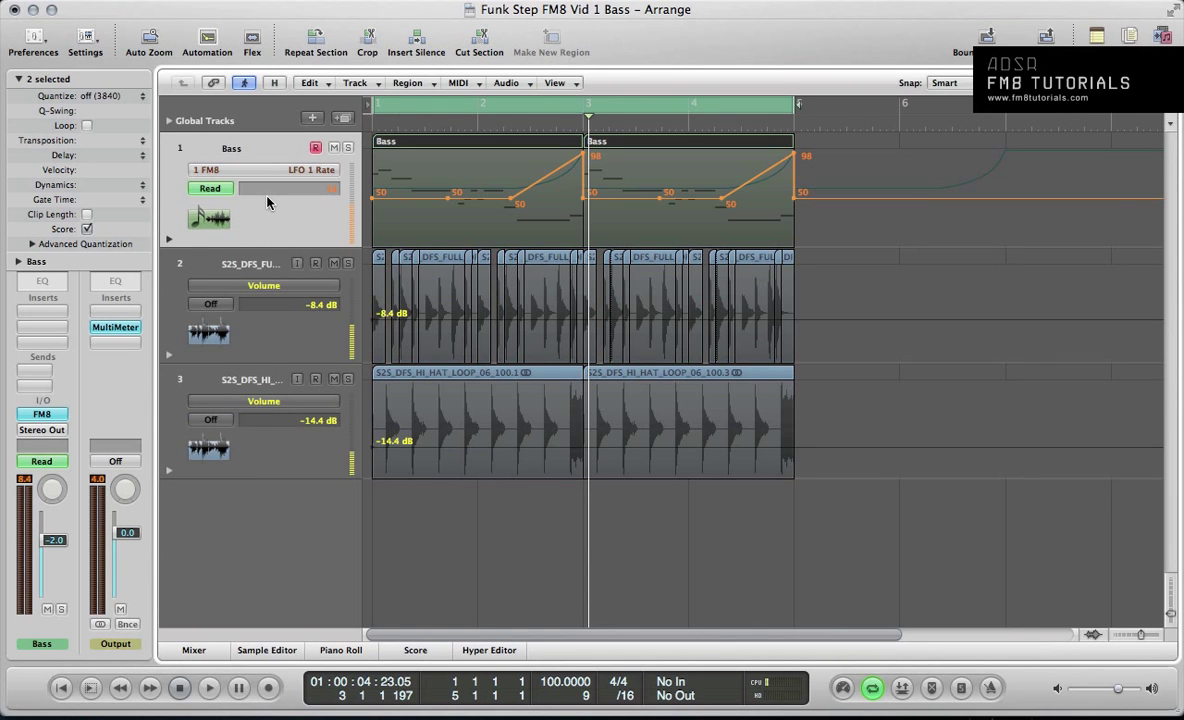
{"action": "key", "text": "a"}
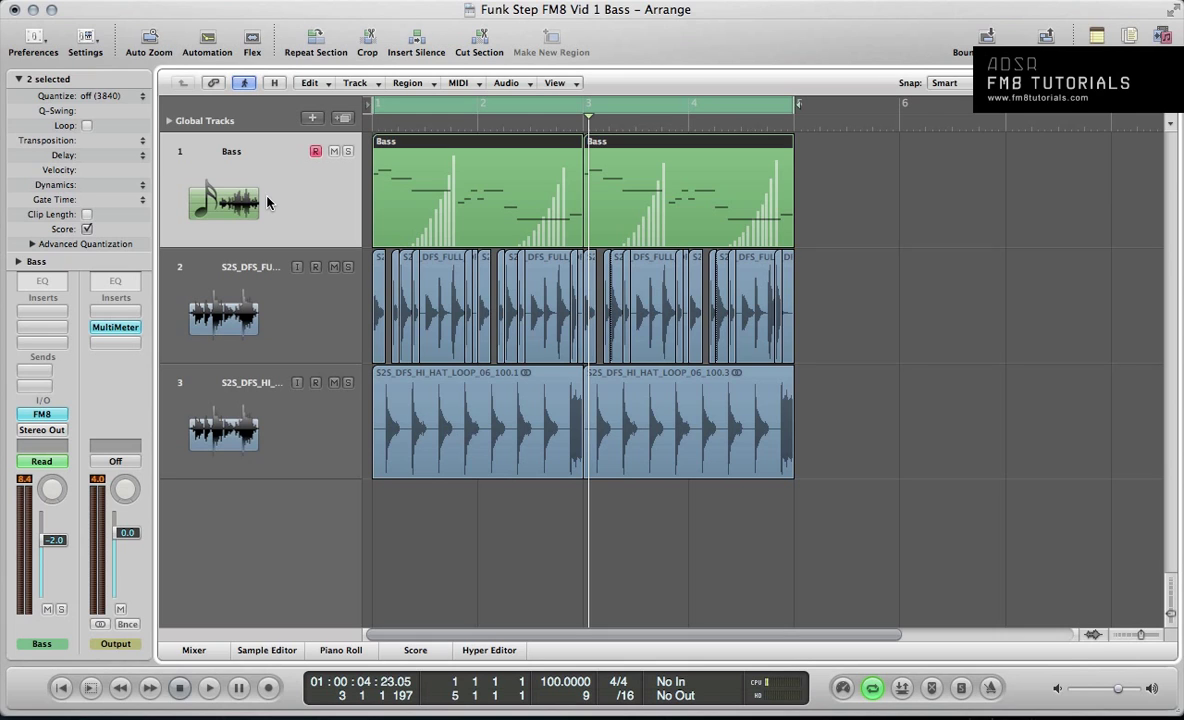
{"action": "key", "text": "p"}
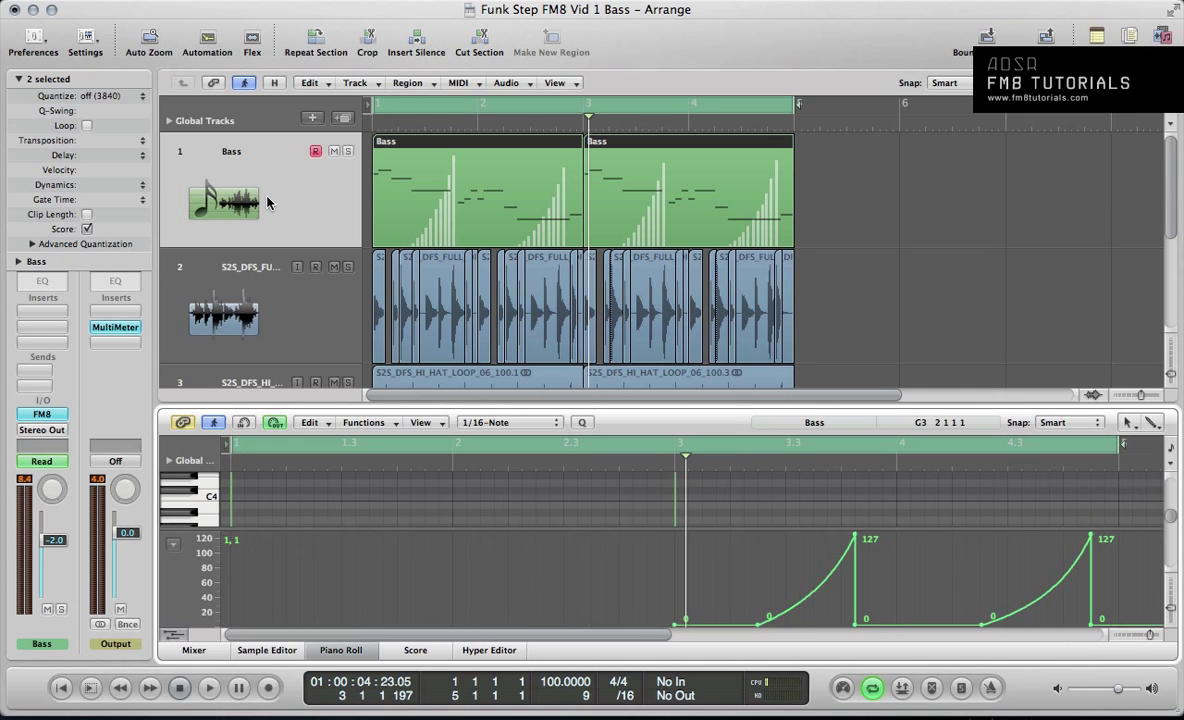
{"action": "key", "text": "p"}
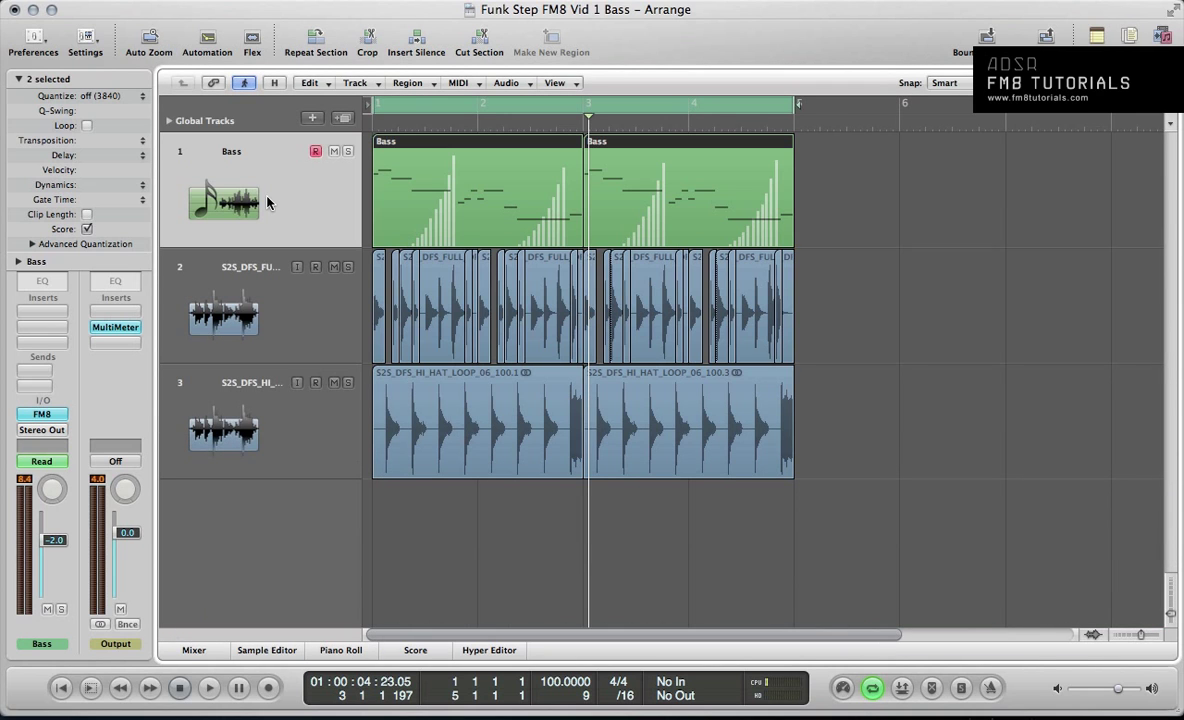
Step: Open the Bass track's FM8 and play the loop from the start, moving the window lower
{"action": "left_click", "coordinate": [266, 200]}
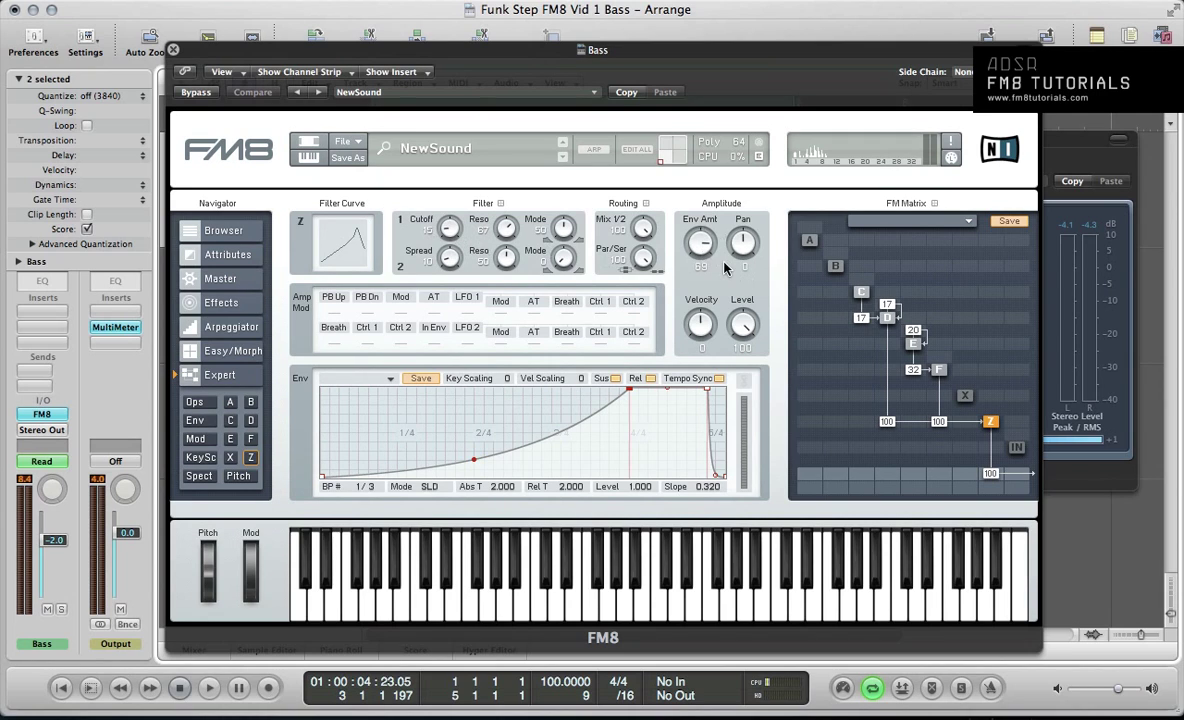
{"action": "key", "text": "space"}
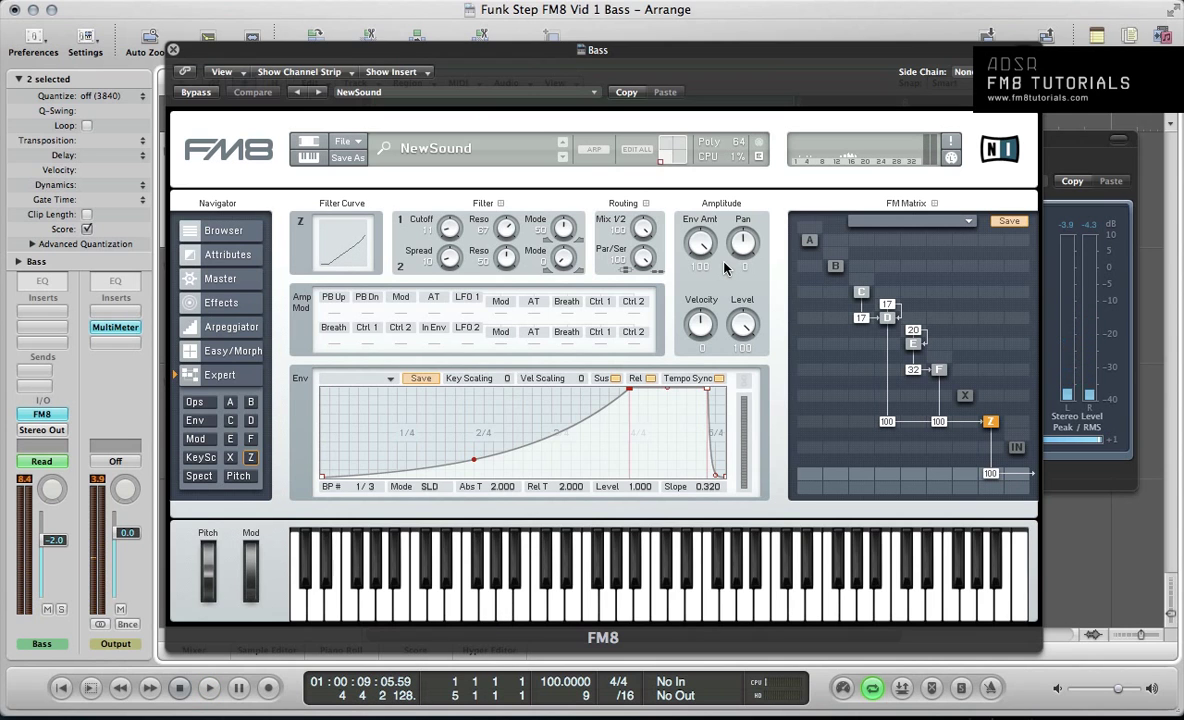
{"action": "left_click_drag", "start_coordinate": [391, 57], "coordinate": [402, 95]}
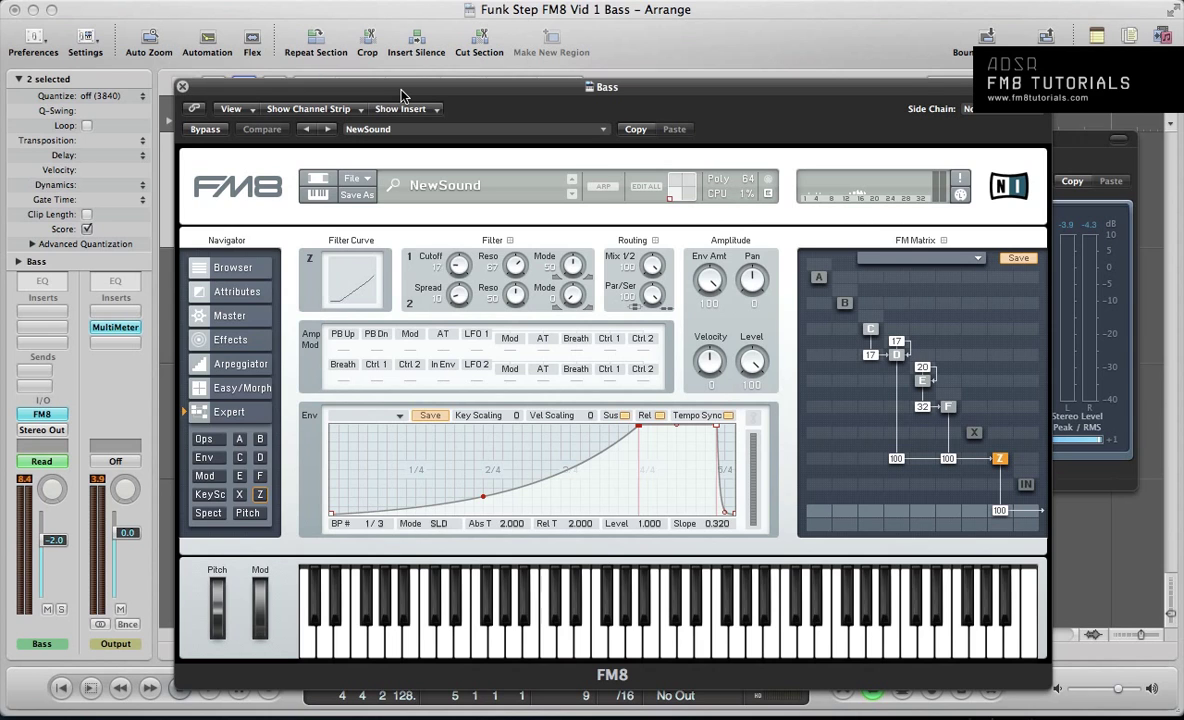
Step: Close FM8 and start assigning a controller via Track Automation > Automation Quick Access
{"action": "key", "text": "super+w"}
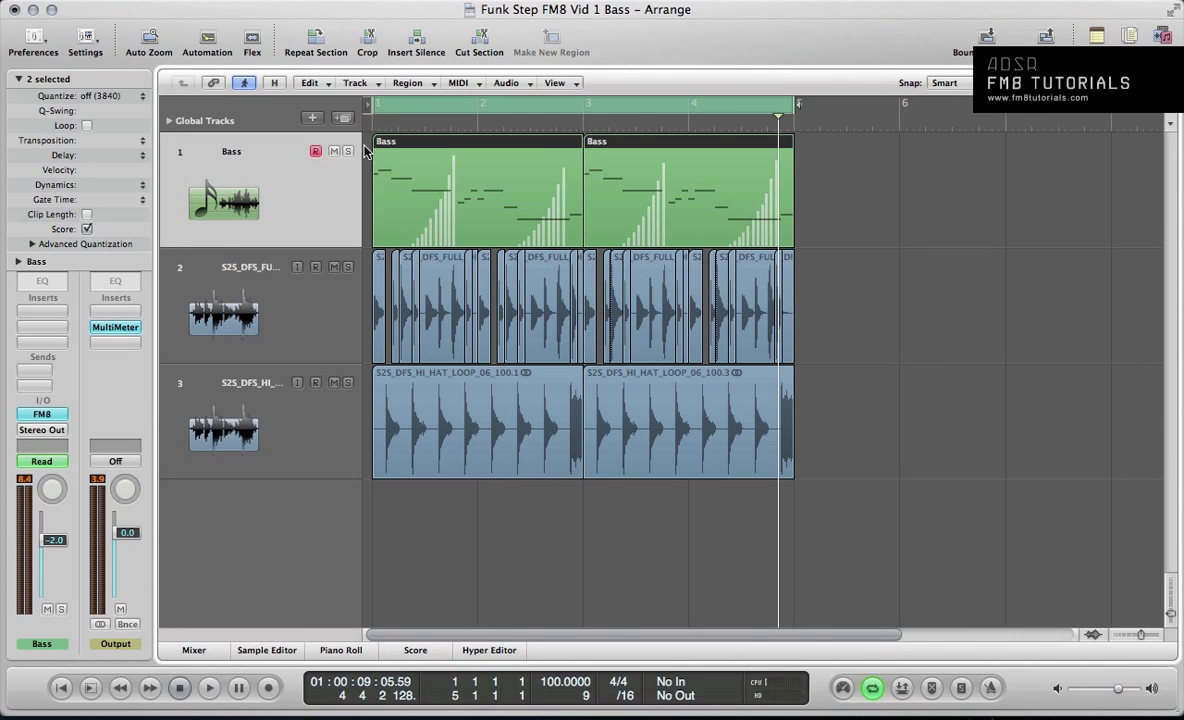
{"action": "left_click", "coordinate": [355, 83]}
{"action": "mouse_move", "coordinate": [357, 101]}
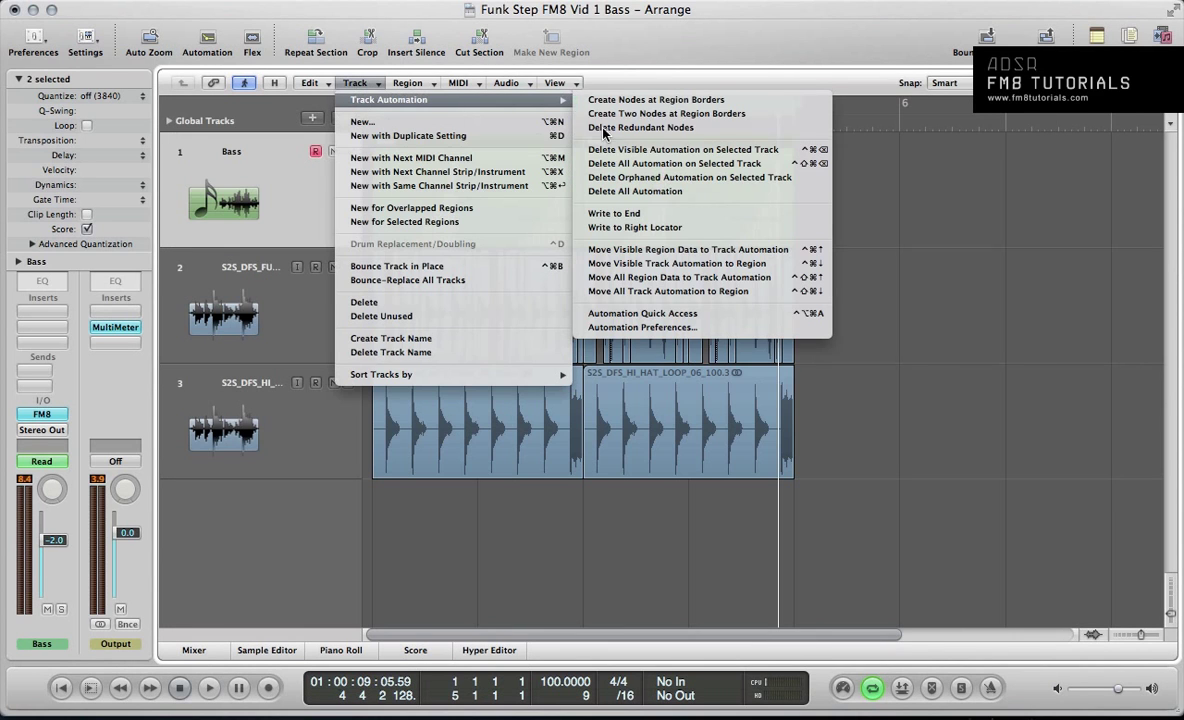
{"action": "left_click", "coordinate": [620, 315]}
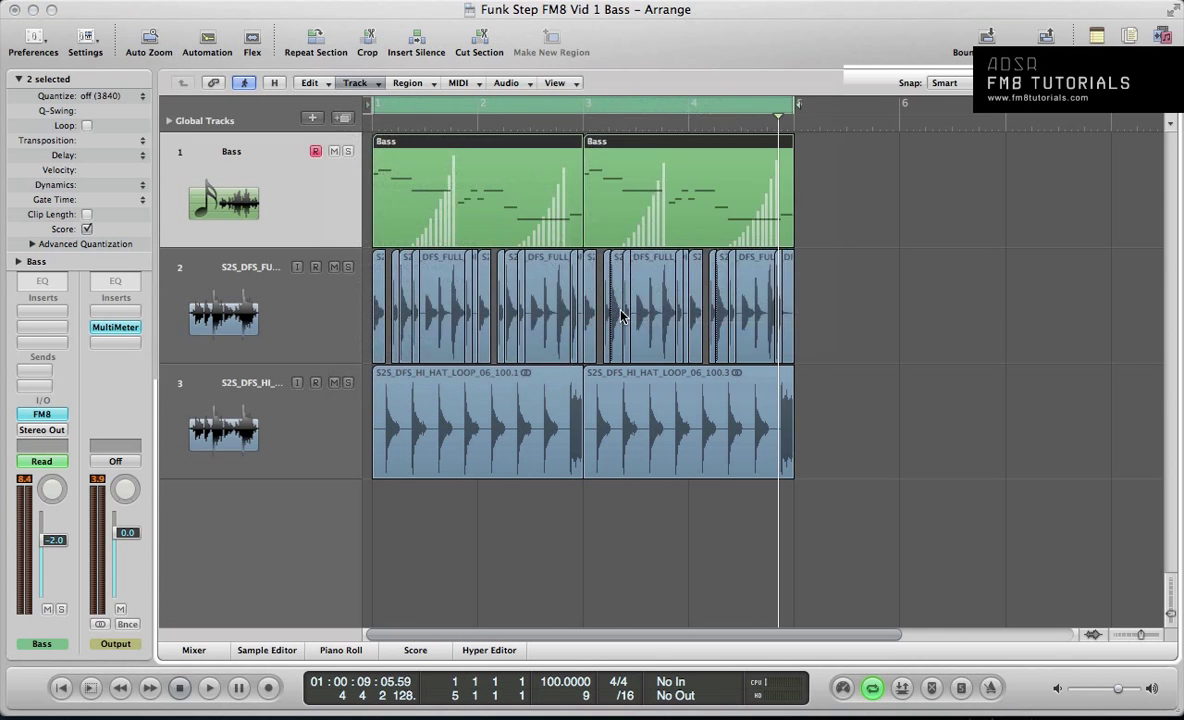
{"action": "left_click", "coordinate": [708, 277]}
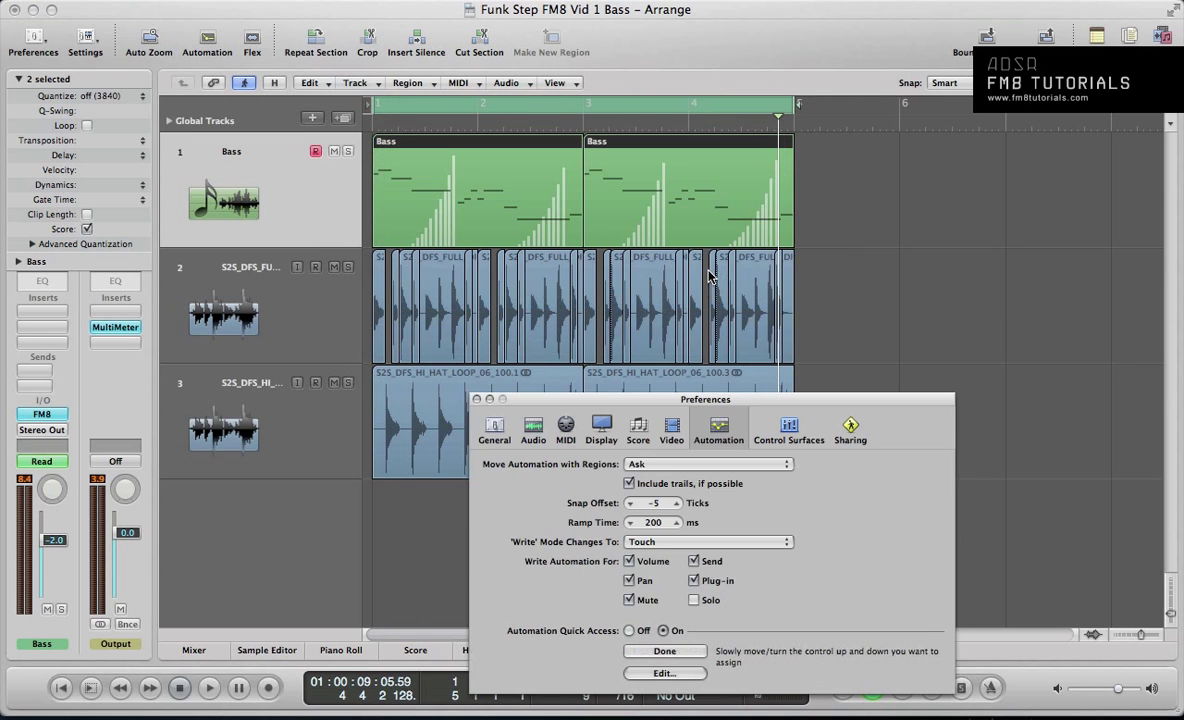
Step: Bring up FM8 and finish learning the quick-access controller in Automation preferences
{"action": "key", "text": "v"}
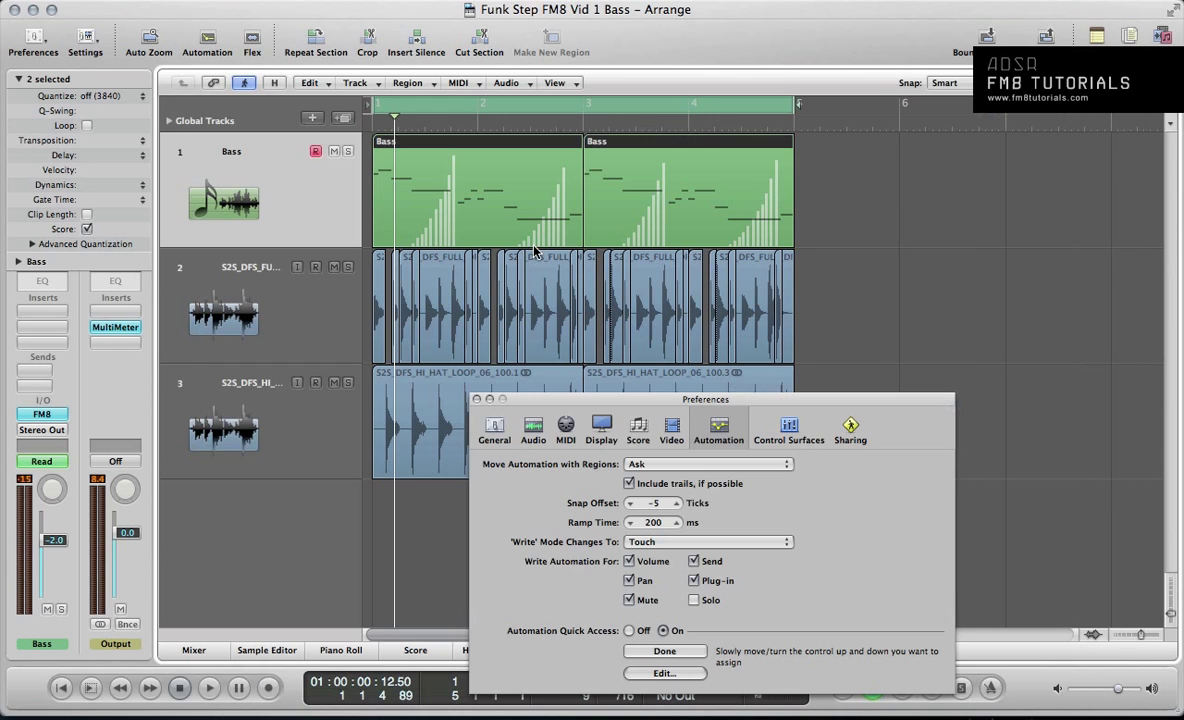
{"action": "left_click_drag", "start_coordinate": [565, 413], "coordinate": [550, 244]}
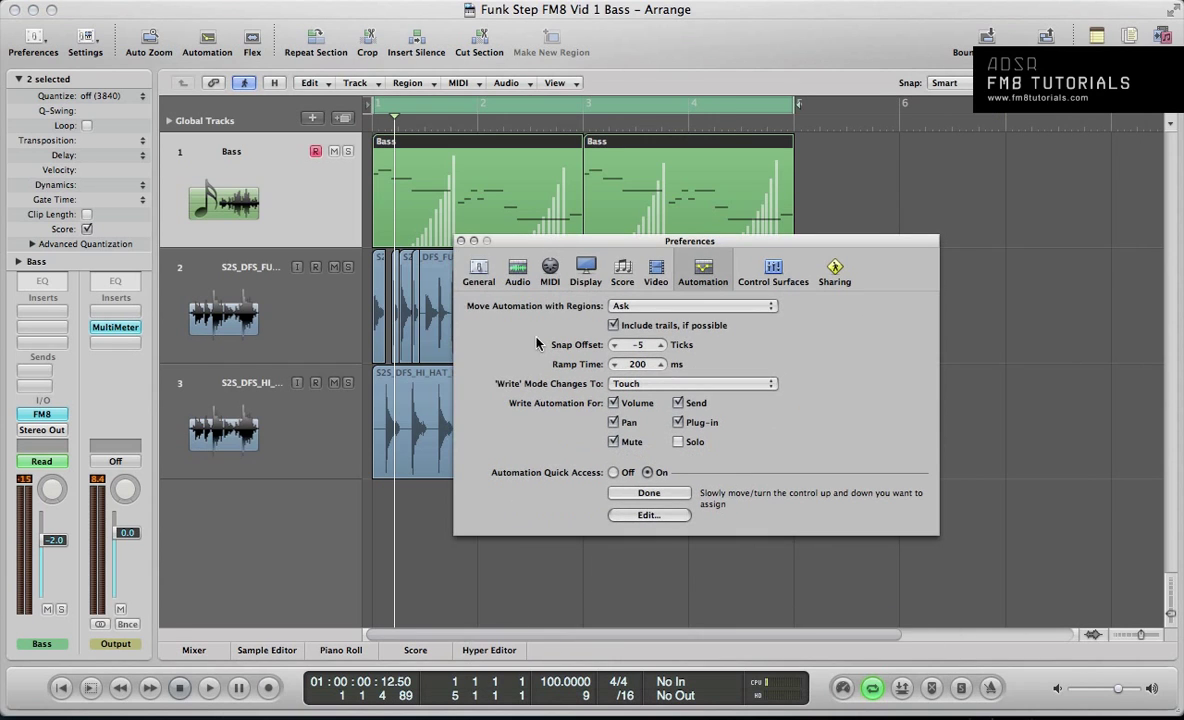
{"action": "left_click", "coordinate": [613, 472]}
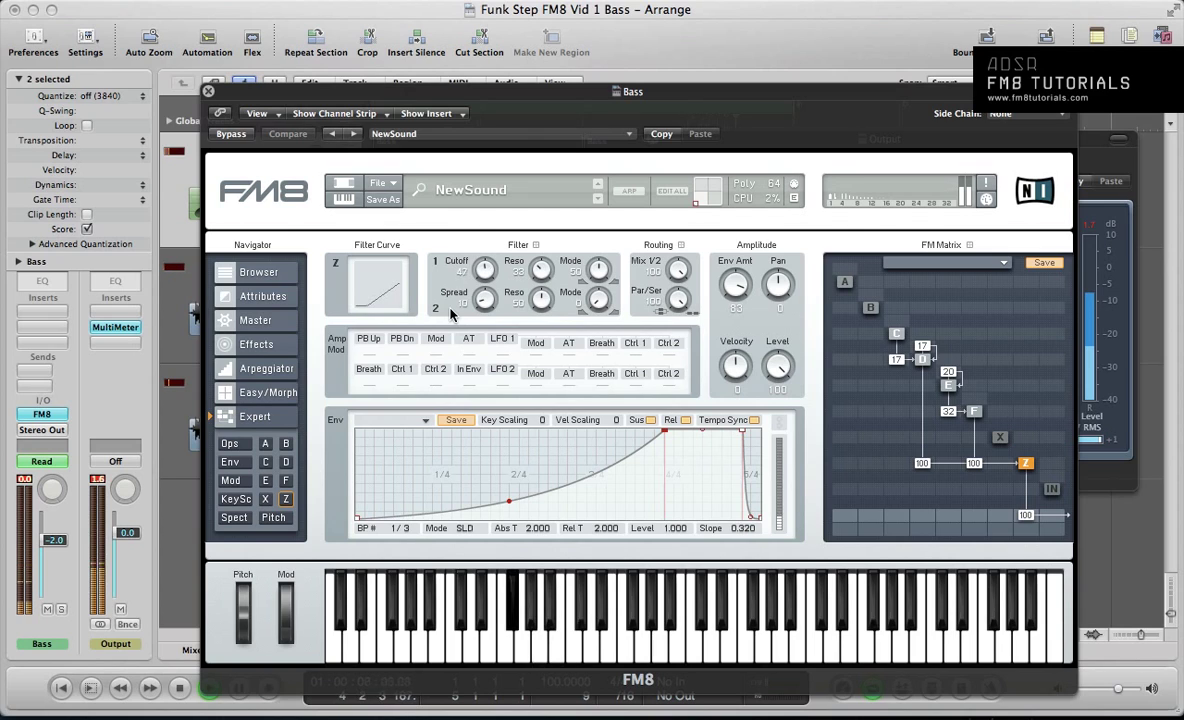
Step: Stop playback with FM8's filter cutoff at 2 and envelope amount at 83
{"action": "key", "text": "space"}
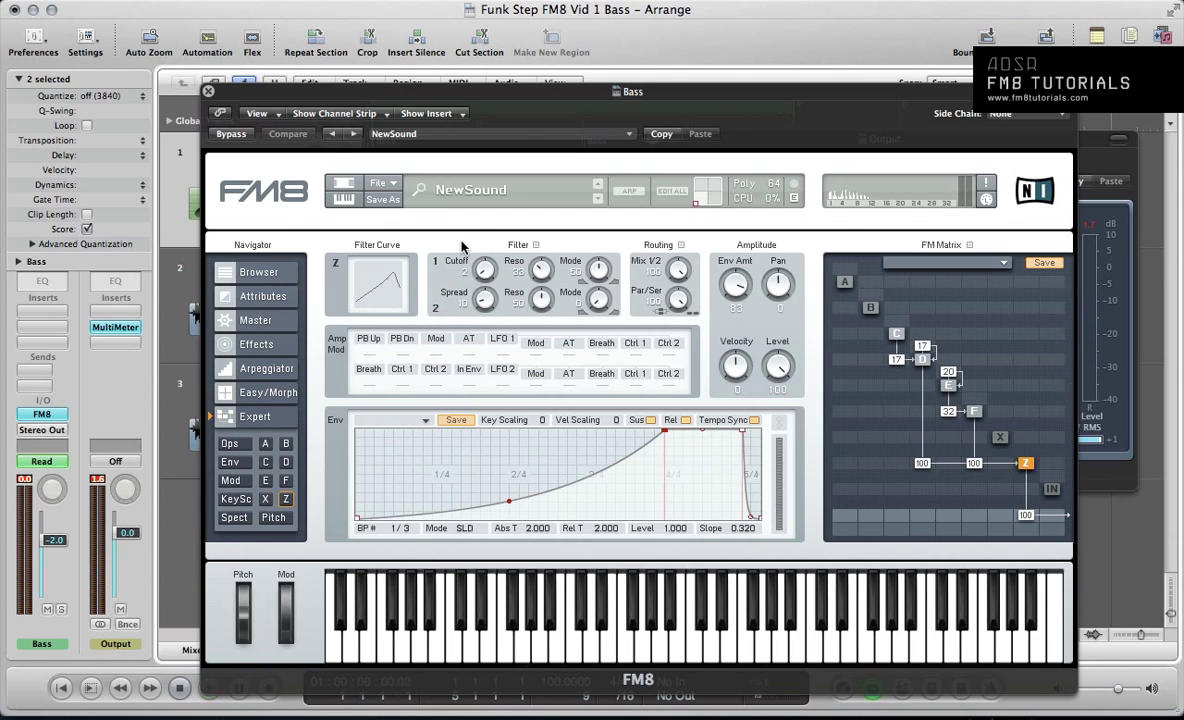